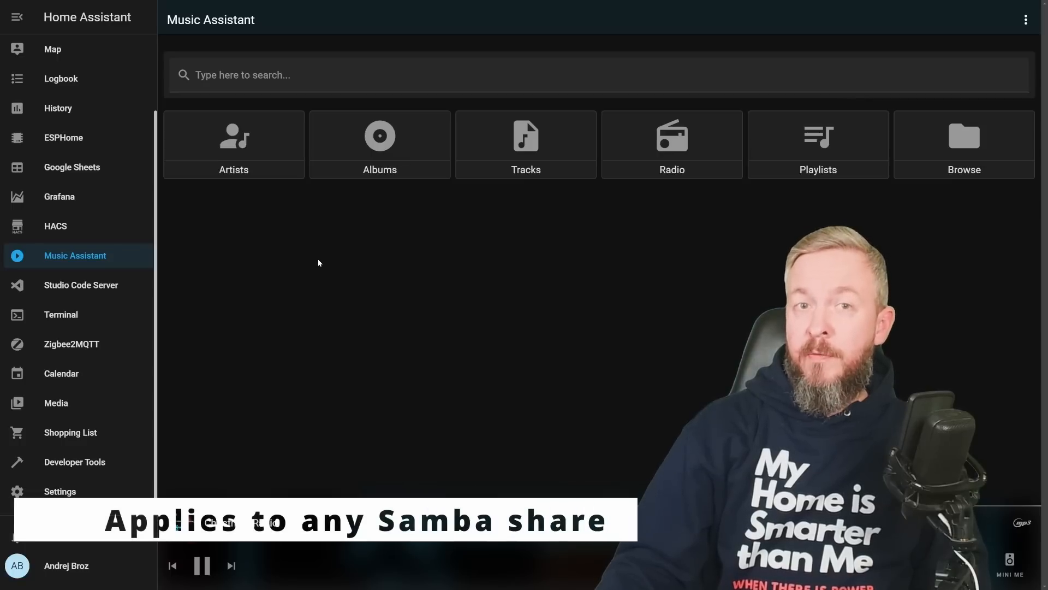
Browse the Music Assistant library's Albums view of 970 albums.
{"action": "left_click", "coordinate": [358, 143]}
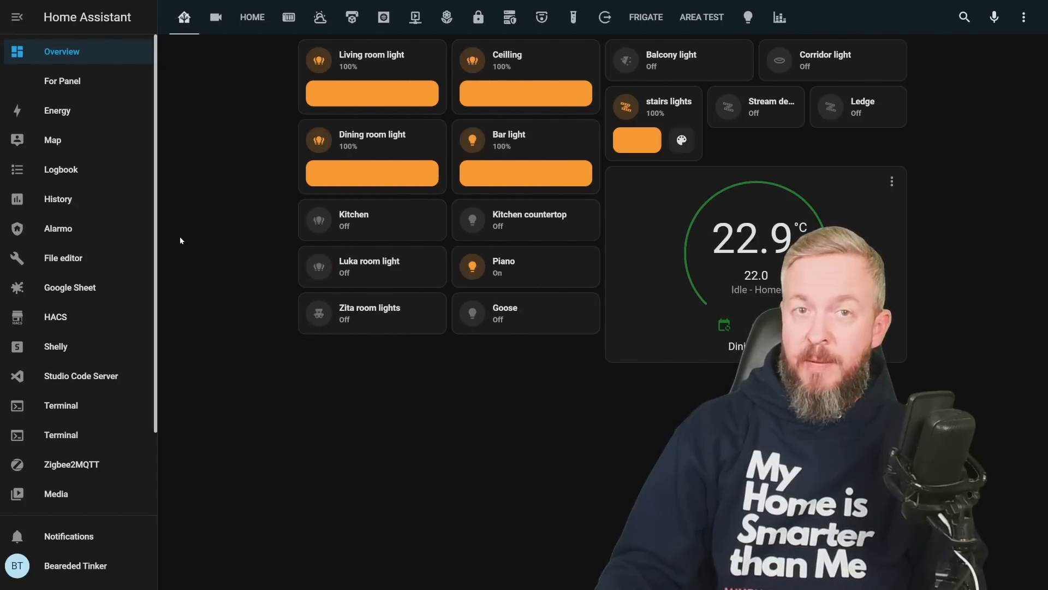
Search HACS integrations for 'mus' and open the Music Assistant repository.
{"action": "left_click", "coordinate": [59, 327]}
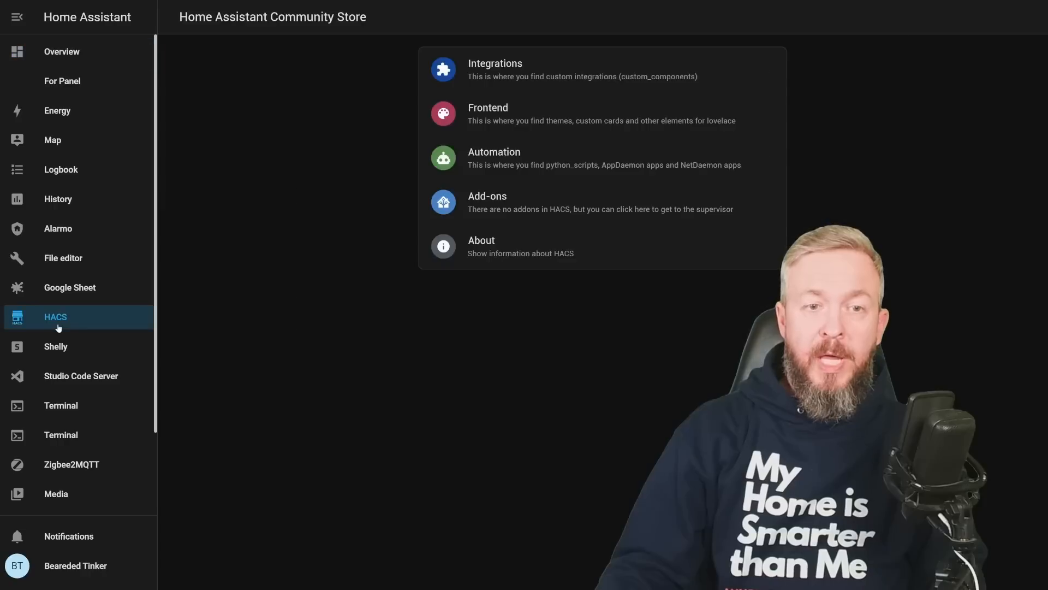
{"action": "left_click", "coordinate": [487, 79]}
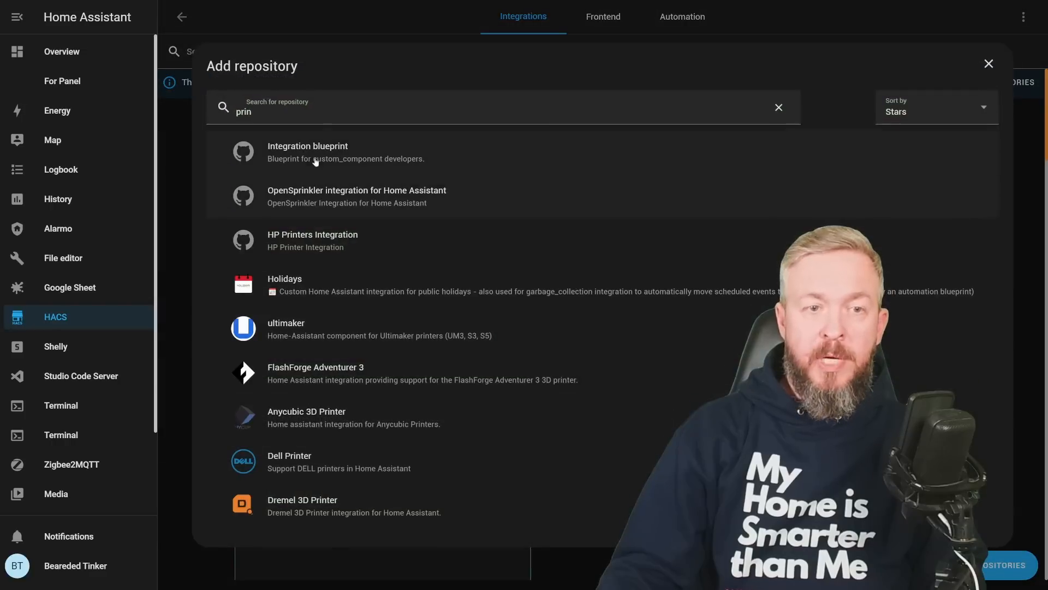
{"action": "left_click", "coordinate": [340, 107]}
{"action": "key", "text": "ctrl+a"}
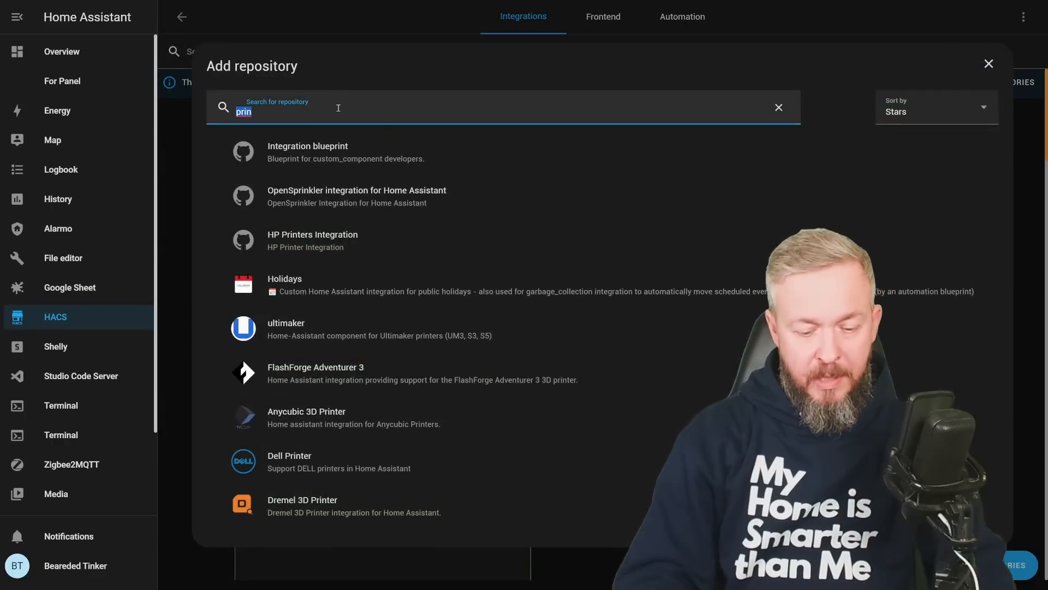
{"action": "type", "text": "mus"}
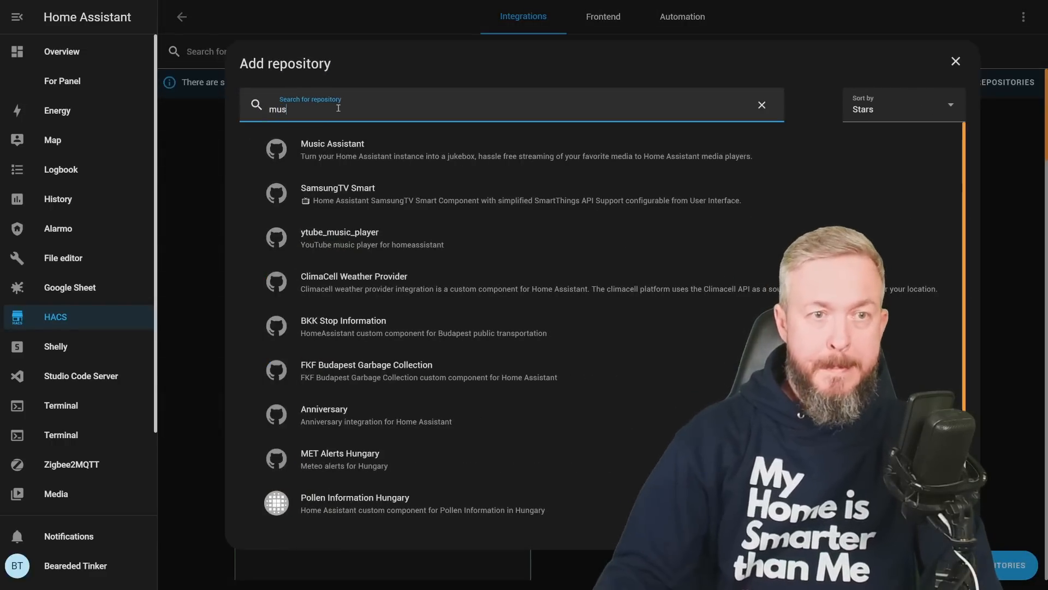
{"action": "left_click", "coordinate": [344, 155]}
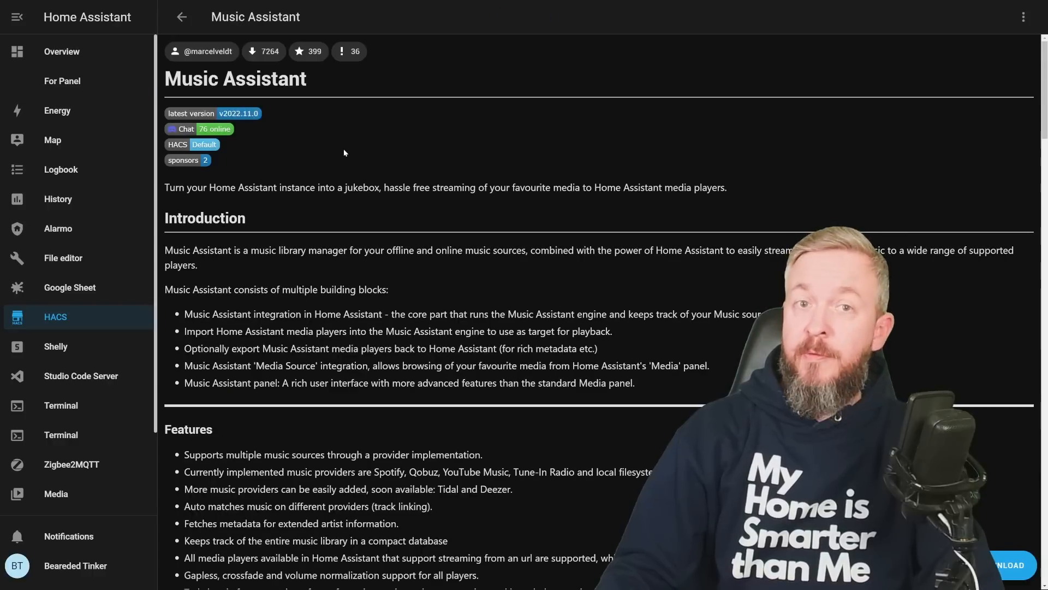
Read through the Music Assistant setup notes and go to its source repository.
{"action": "scroll", "coordinate": [344, 153], "scroll_direction": "down", "scroll_amount": 15}
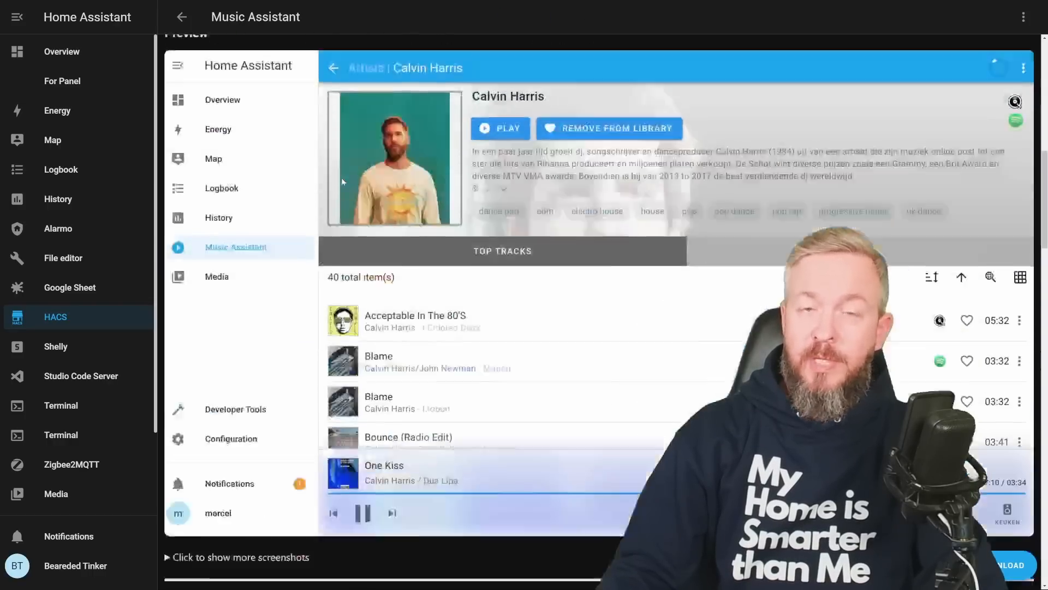
{"action": "scroll", "coordinate": [339, 186], "scroll_direction": "down", "scroll_amount": 10}
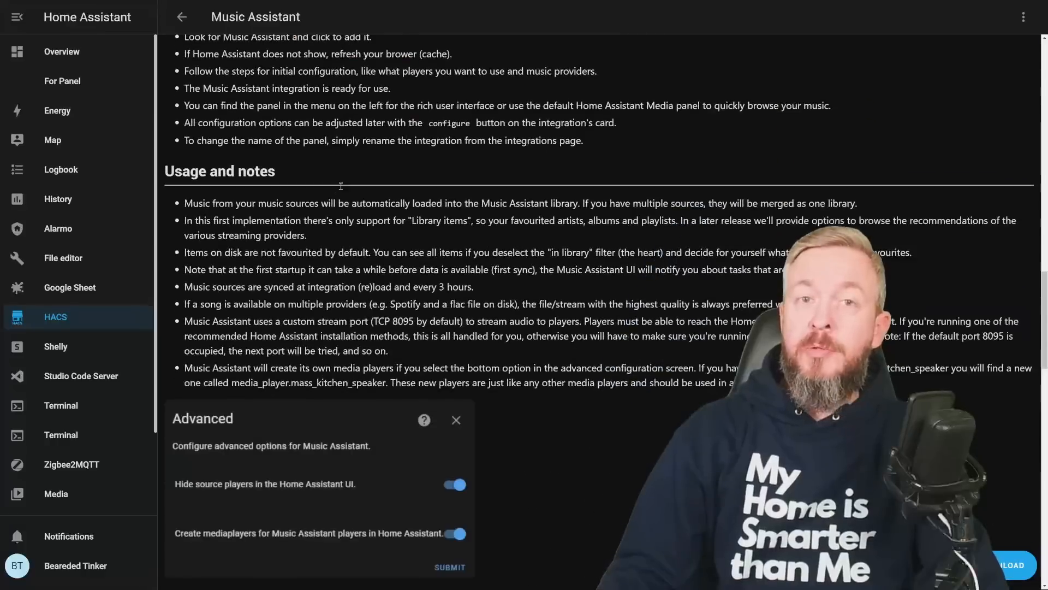
{"action": "scroll", "coordinate": [340, 188], "scroll_direction": "down", "scroll_amount": 4}
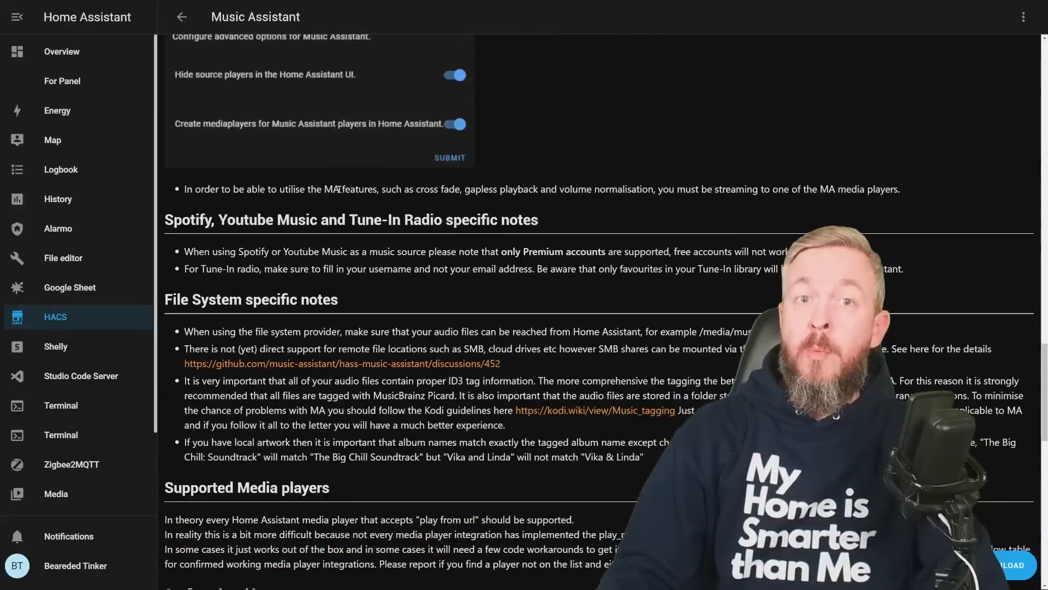
{"action": "left_click", "coordinate": [1024, 17]}
{"action": "left_click", "coordinate": [984, 52]}
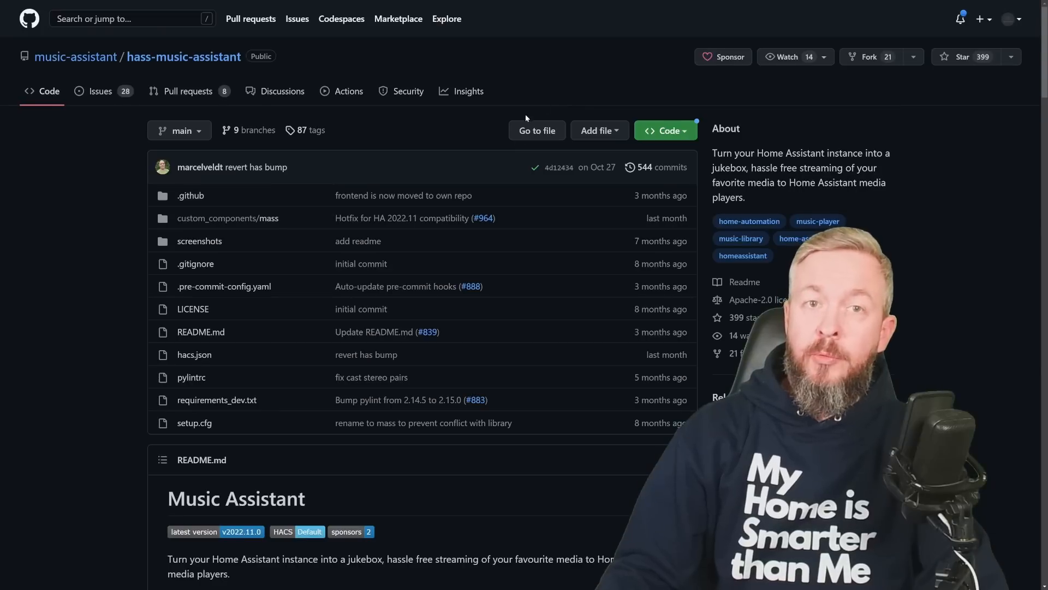
Look over the hass-music-assistant README and open its Discussions page.
{"action": "scroll", "coordinate": [503, 198], "scroll_direction": "down", "scroll_amount": 7}
{"action": "scroll", "coordinate": [502, 203], "scroll_direction": "down", "scroll_amount": 15}
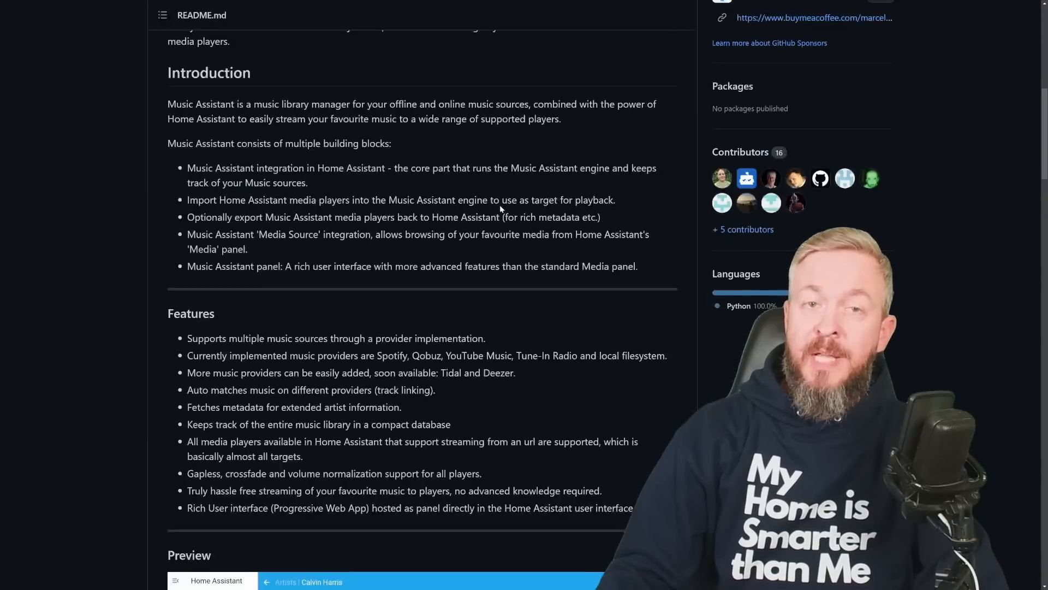
{"action": "scroll", "coordinate": [499, 211], "scroll_direction": "up", "scroll_amount": 1}
{"action": "scroll", "coordinate": [499, 211], "scroll_direction": "up", "scroll_amount": 20}
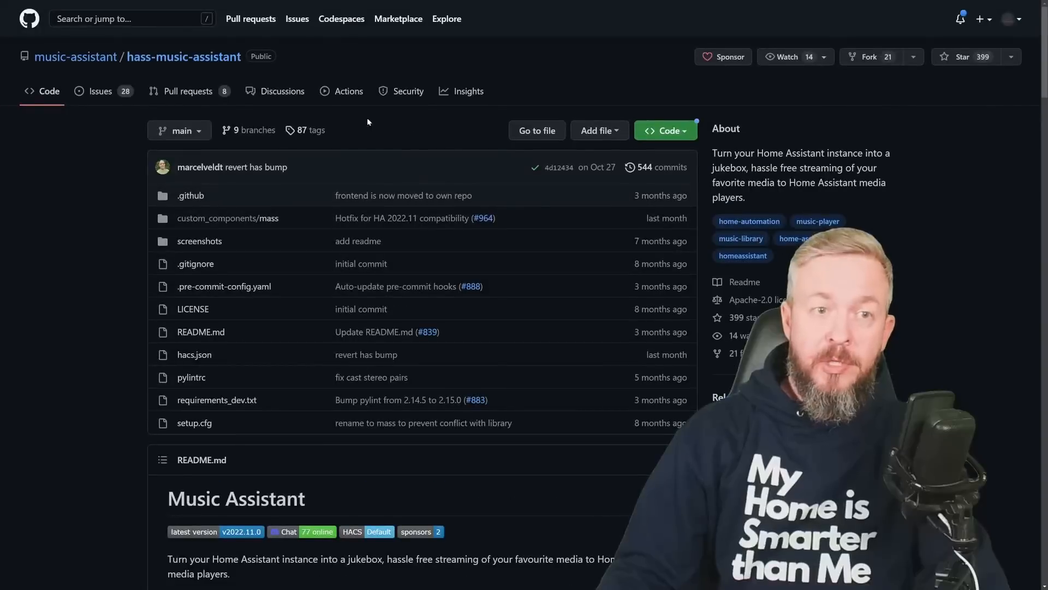
{"action": "left_click", "coordinate": [297, 95]}
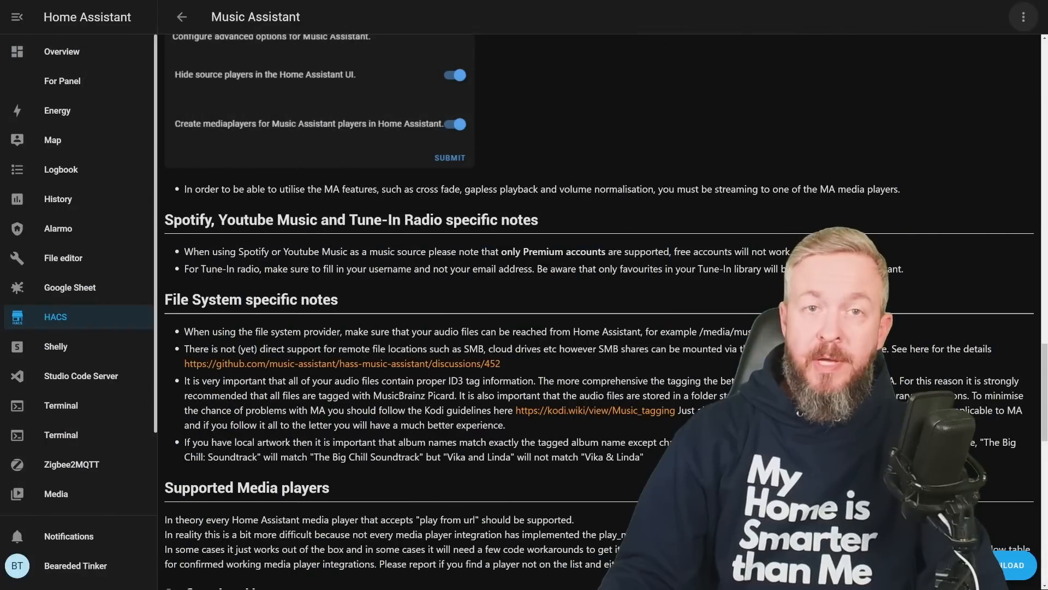
Download Music Assistant v2022.11.0 and request a Home Assistant restart from Developer Tools.
{"action": "left_click", "coordinate": [1014, 565]}
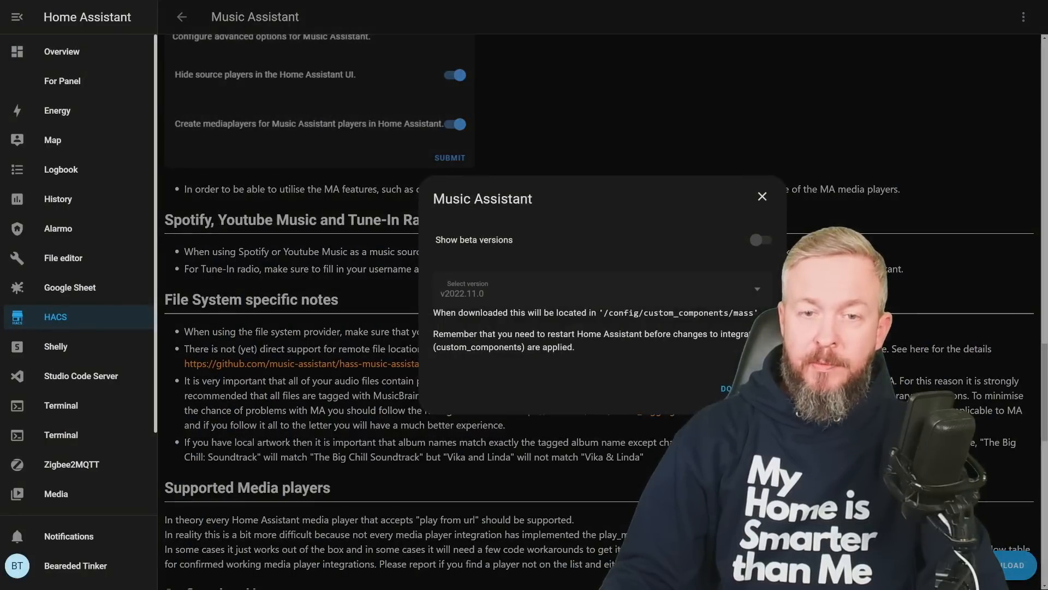
{"action": "left_click", "coordinate": [726, 391]}
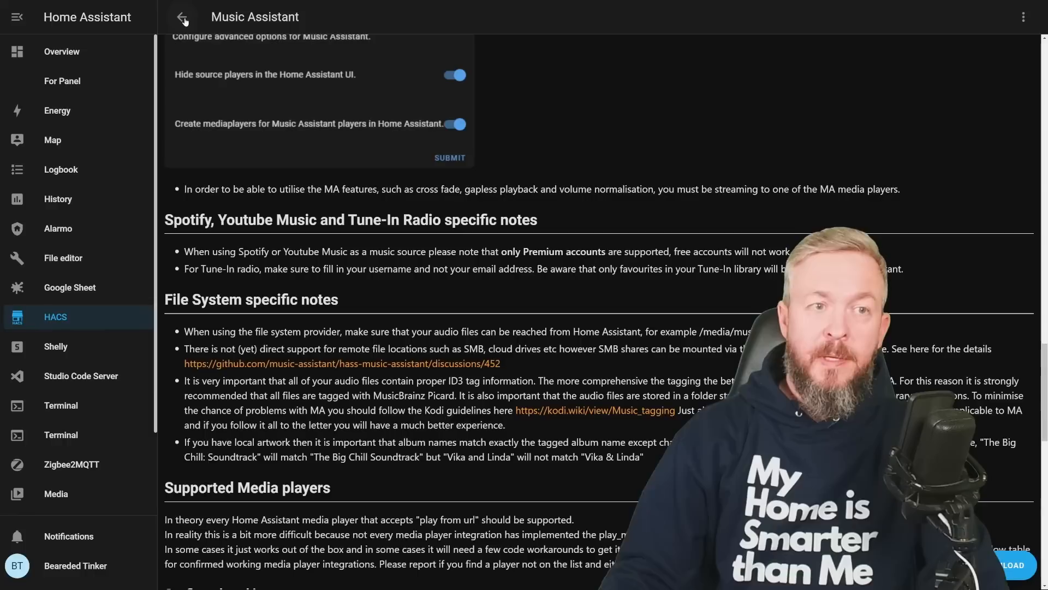
{"action": "left_click", "coordinate": [181, 16]}
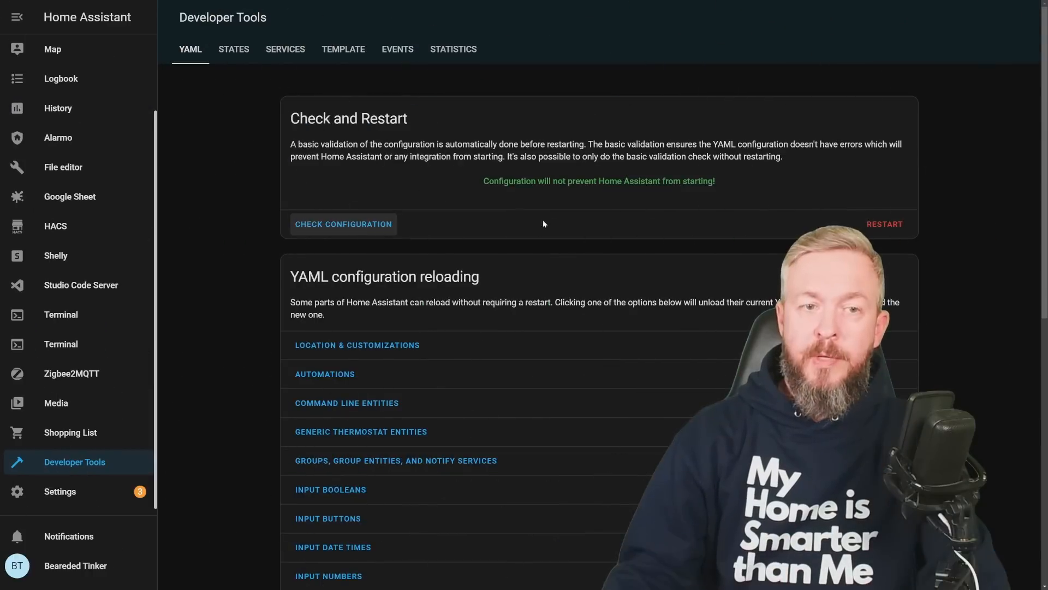
{"action": "left_click", "coordinate": [885, 223]}
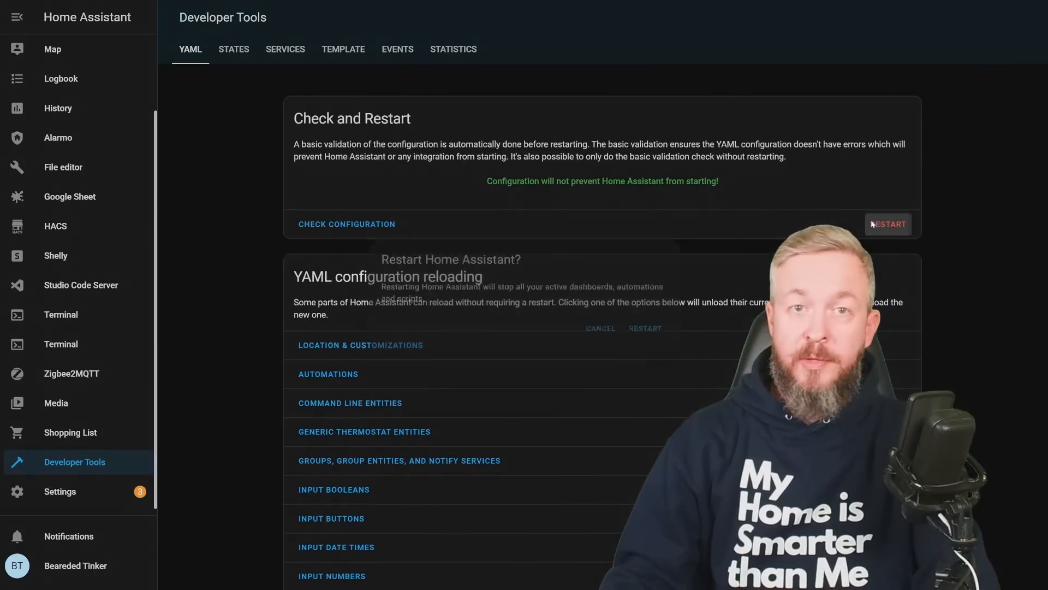
Confirm the Home Assistant restart to load the new Music Assistant integration.
{"action": "left_click", "coordinate": [655, 331]}
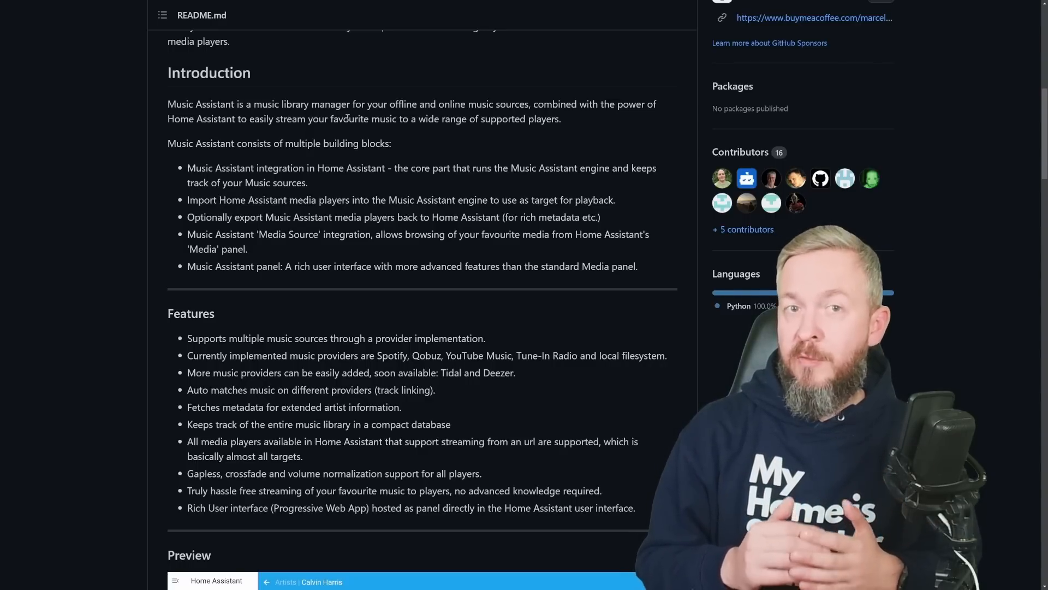
{"action": "scroll", "coordinate": [250, 116], "scroll_direction": "down", "scroll_amount": 4}
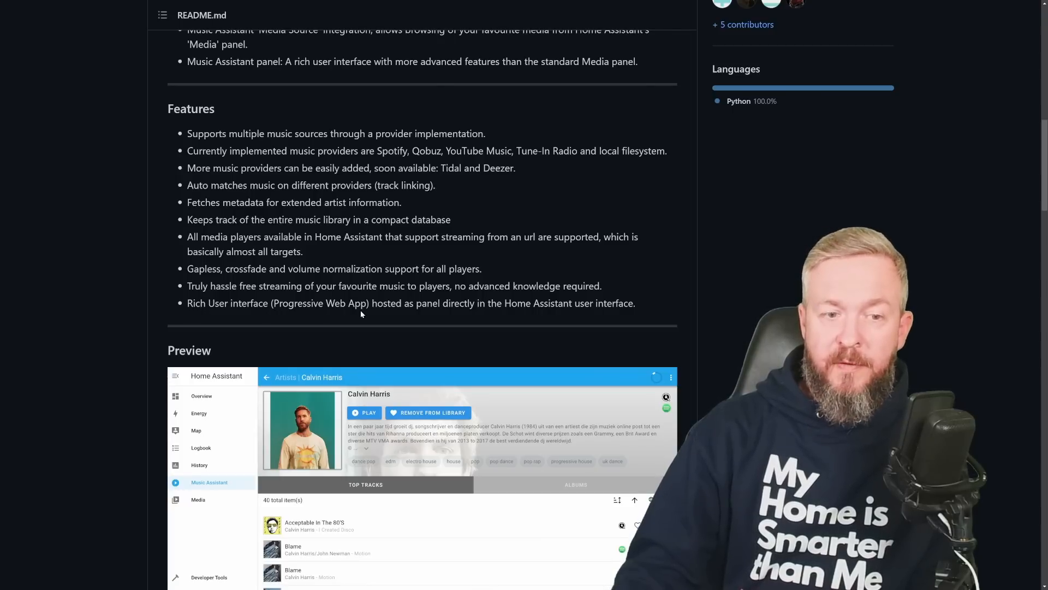
{"action": "scroll", "coordinate": [361, 310], "scroll_direction": "down", "scroll_amount": 15}
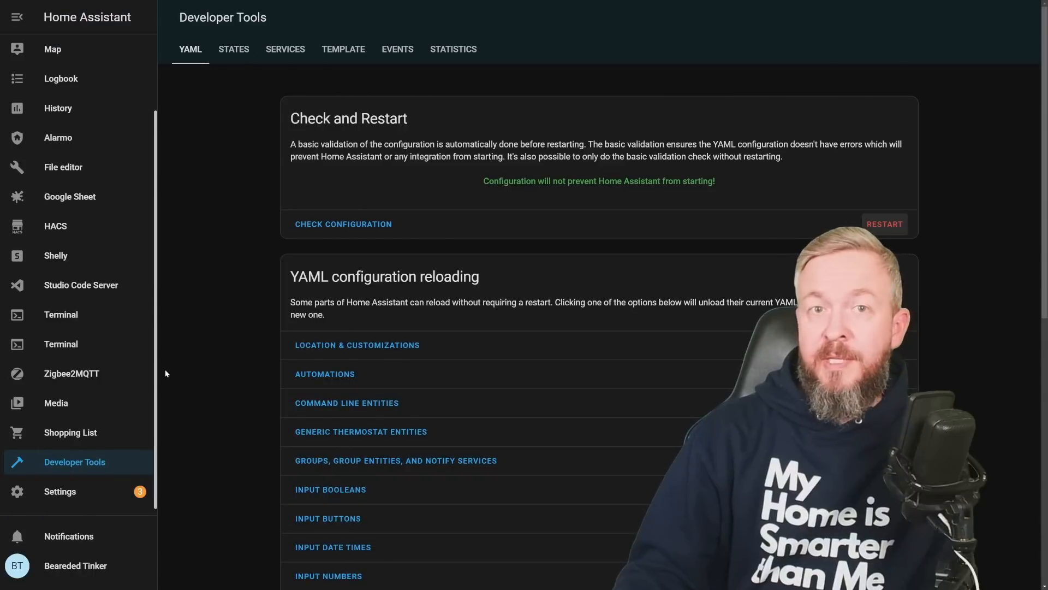
Add the Music Assistant integration from Devices & Services, searching 'mu', and choose its media players.
{"action": "left_click", "coordinate": [67, 493]}
{"action": "left_click", "coordinate": [489, 289]}
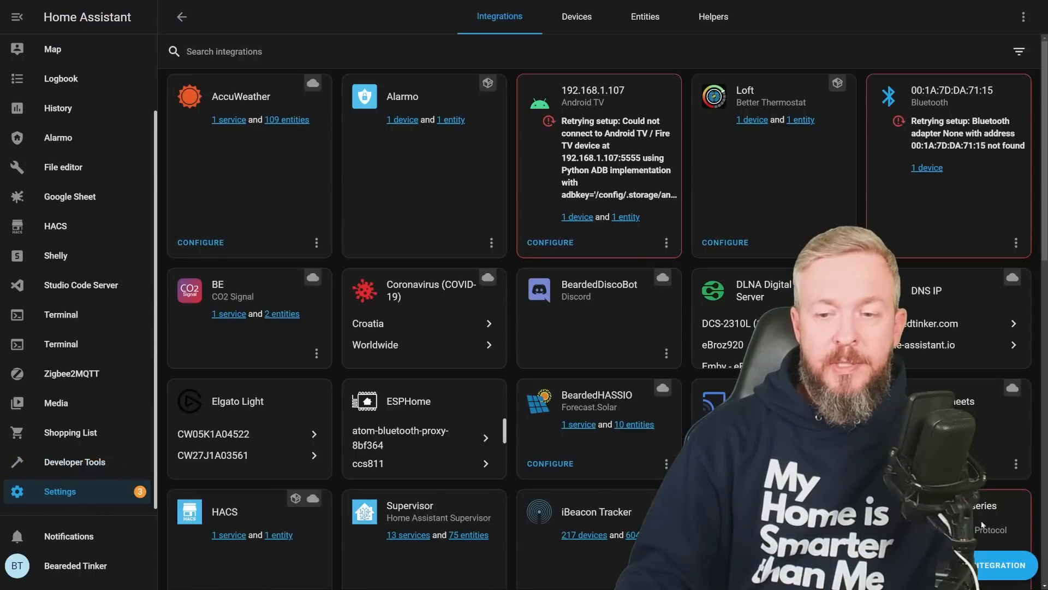
{"action": "left_click", "coordinate": [1001, 565]}
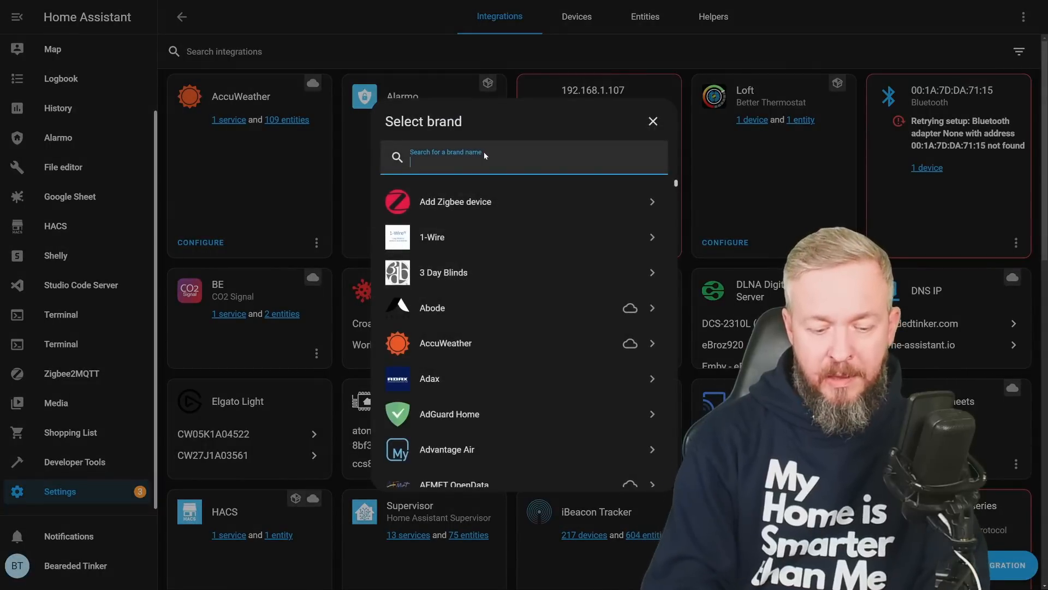
{"action": "type", "text": "mu"}
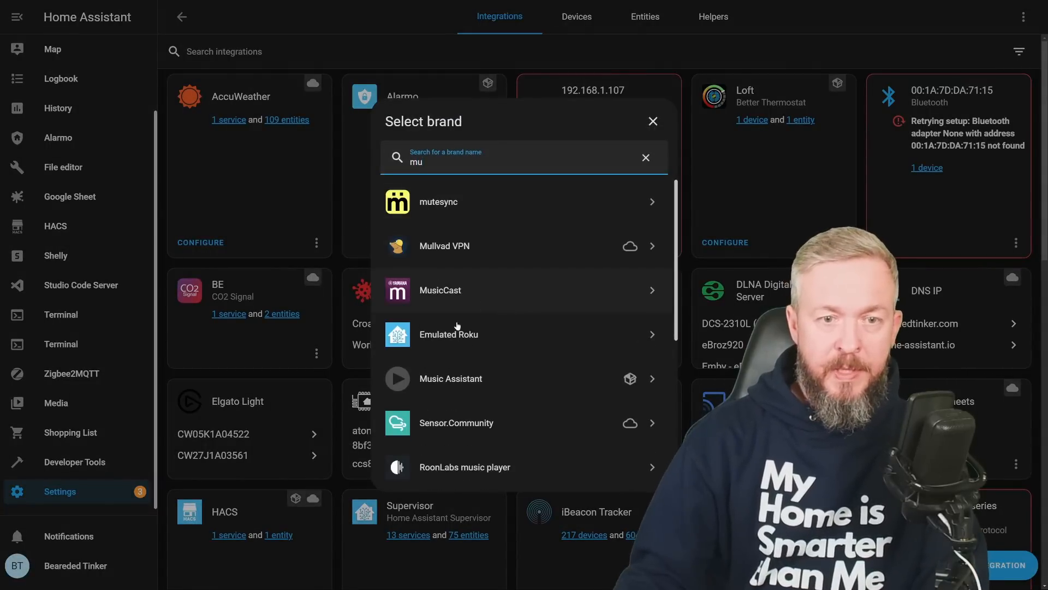
{"action": "left_click", "coordinate": [438, 376]}
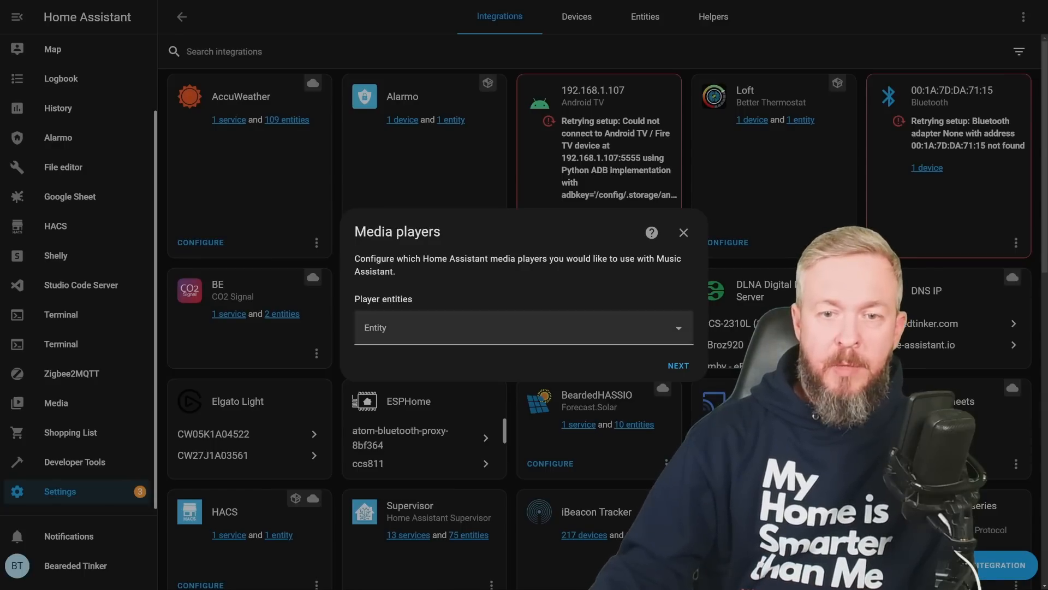
{"action": "left_click", "coordinate": [524, 328]}
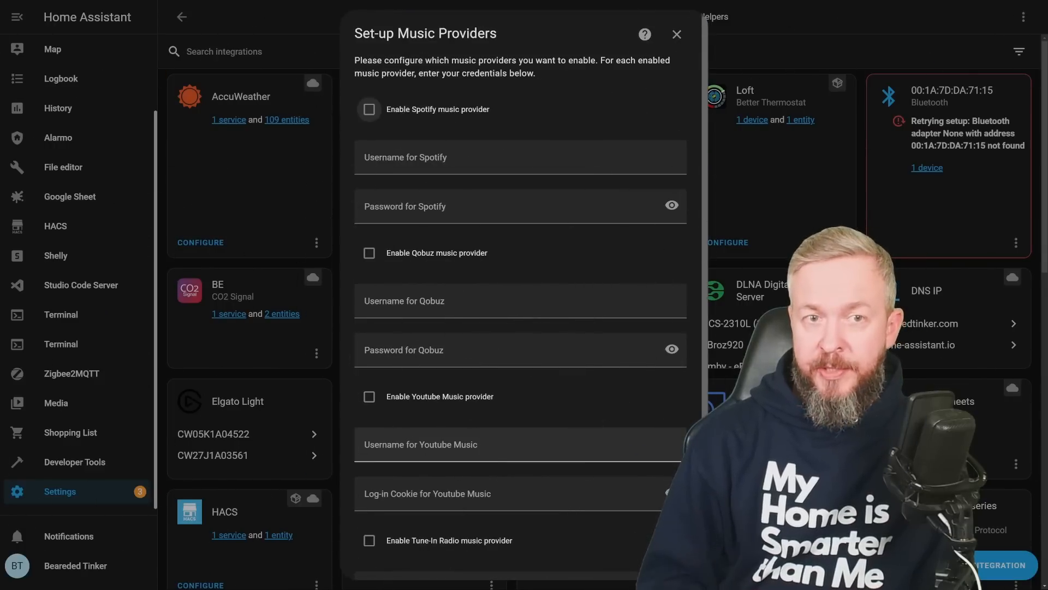
Leave Spotify disabled and enable Tune-In Radio with the account username.
{"action": "left_click", "coordinate": [401, 109]}
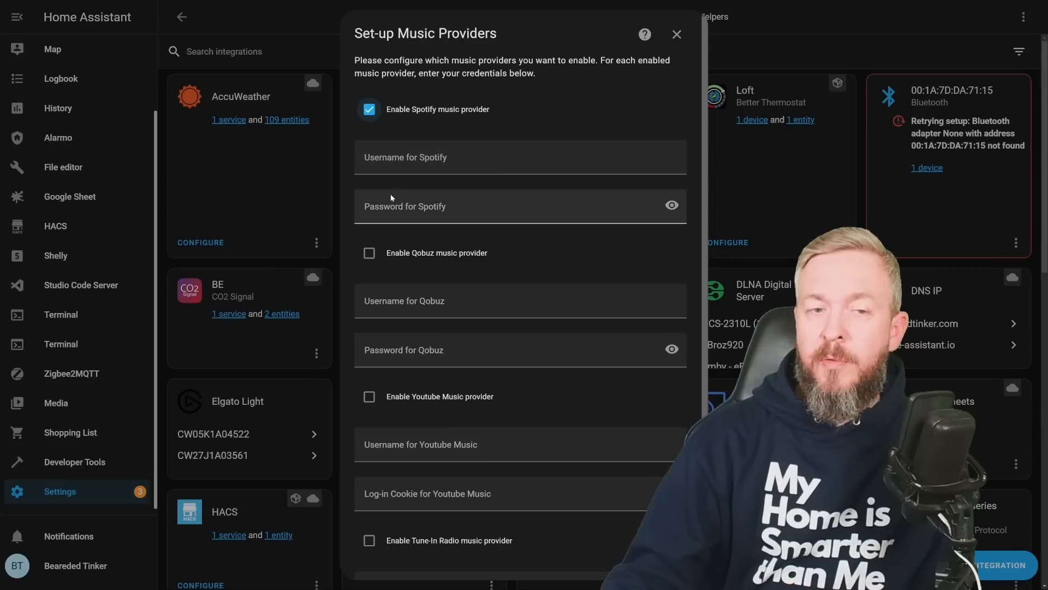
{"action": "left_click", "coordinate": [370, 112]}
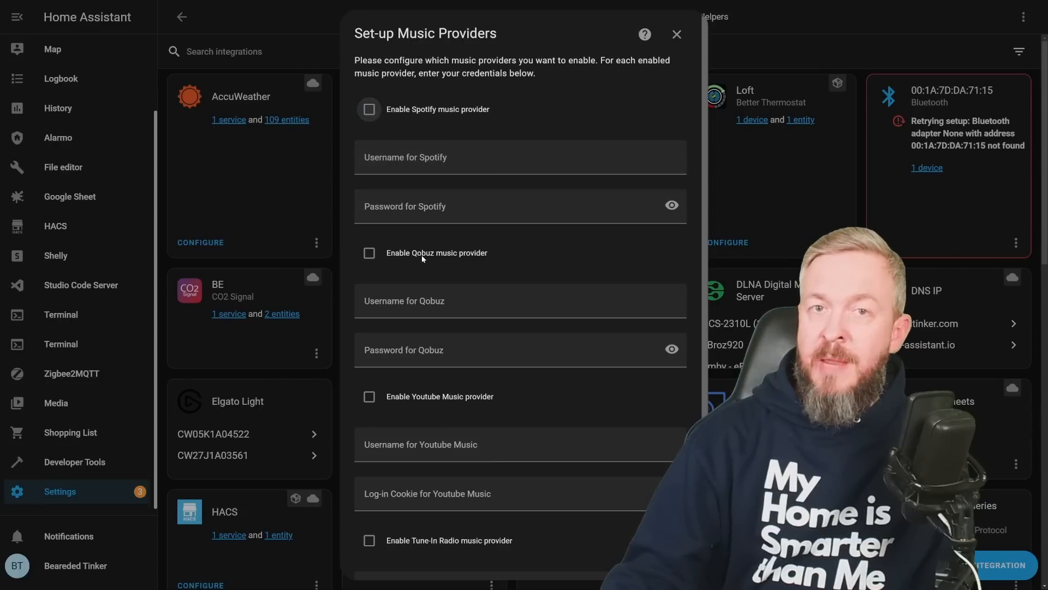
{"action": "scroll", "coordinate": [422, 256], "scroll_direction": "down", "scroll_amount": 3}
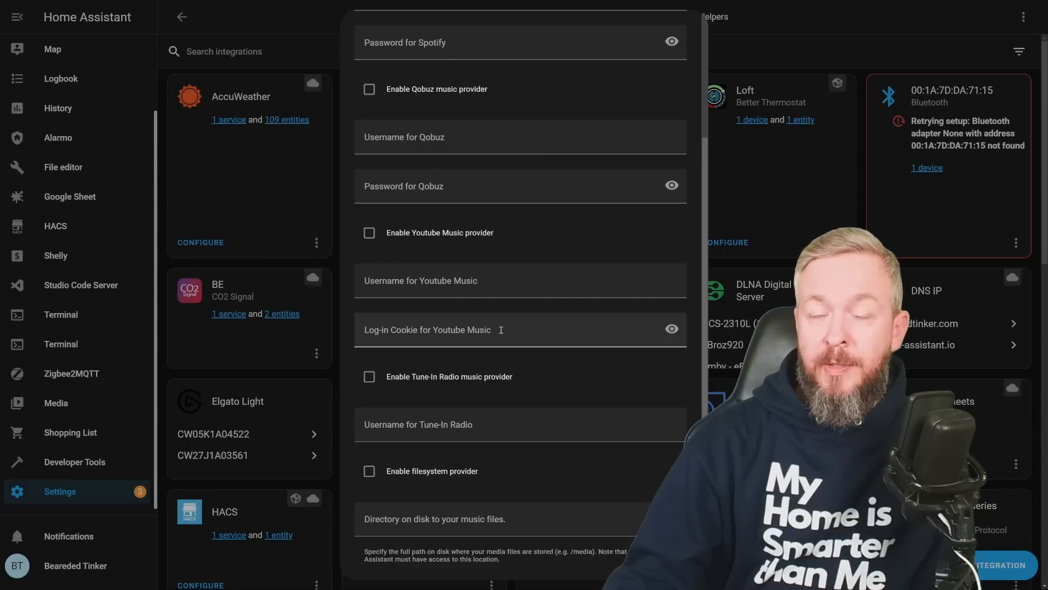
{"action": "scroll", "coordinate": [469, 357], "scroll_direction": "down", "scroll_amount": 1}
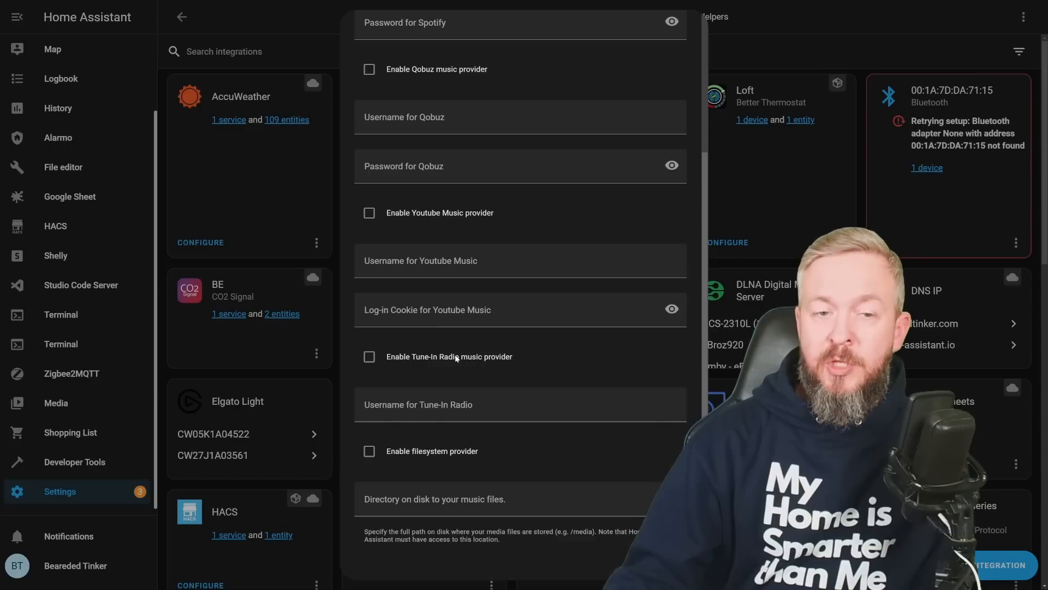
{"action": "left_click", "coordinate": [457, 358]}
{"action": "left_click", "coordinate": [453, 395]}
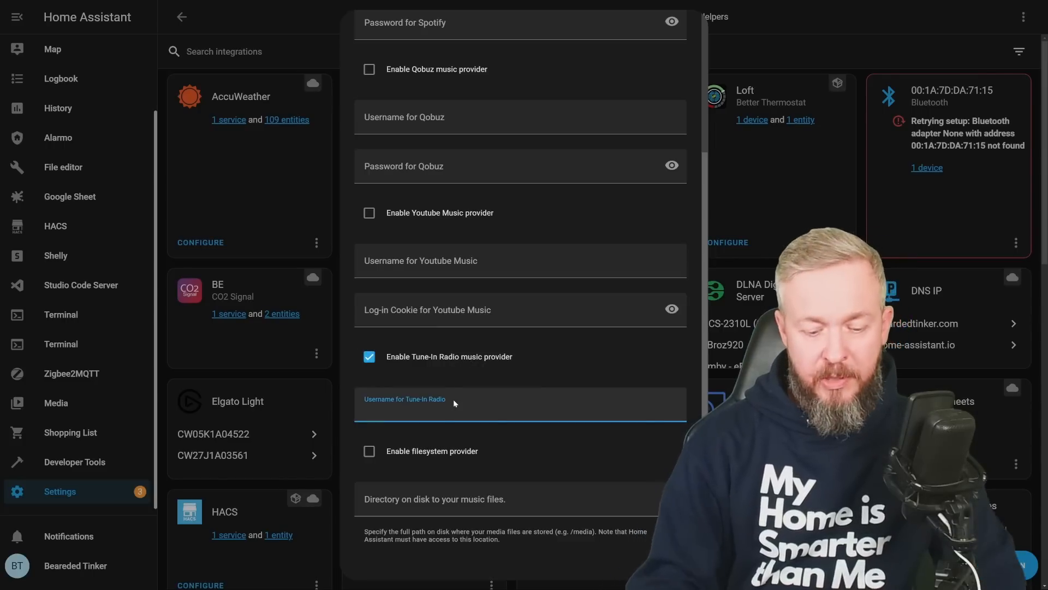
{"action": "type", "text": "BeardedTinker"}
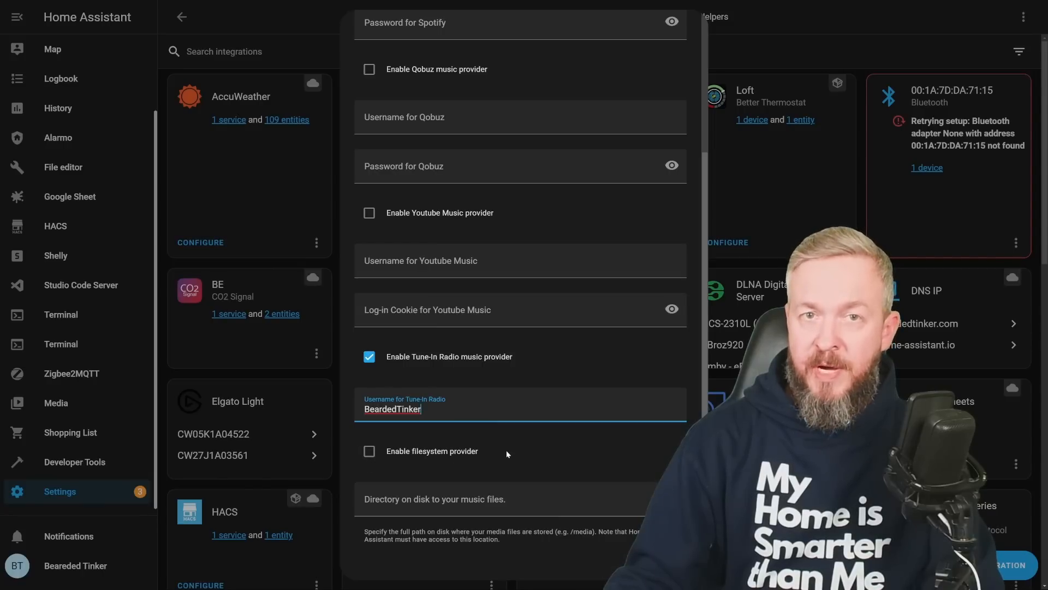
Enable the filesystem provider with music path /media/musicnas.
{"action": "left_click", "coordinate": [459, 452]}
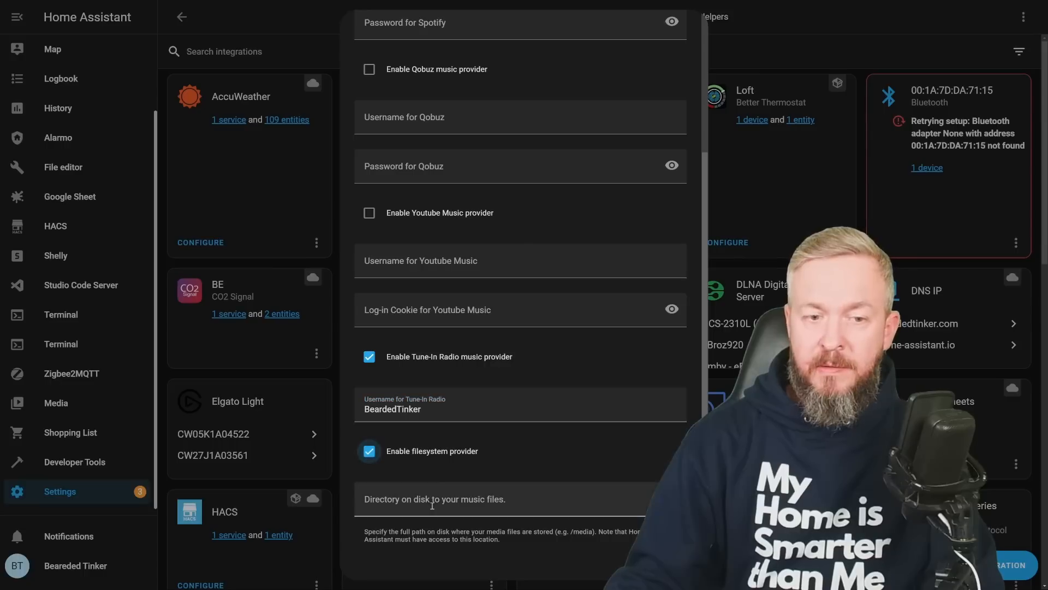
{"action": "left_click", "coordinate": [434, 500]}
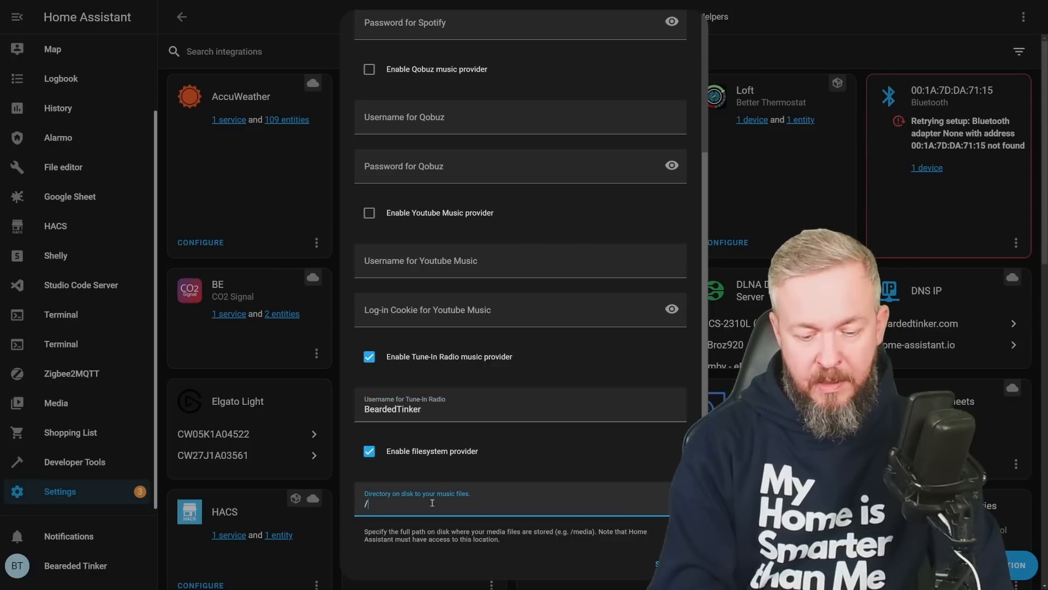
{"action": "type", "text": "/media"}
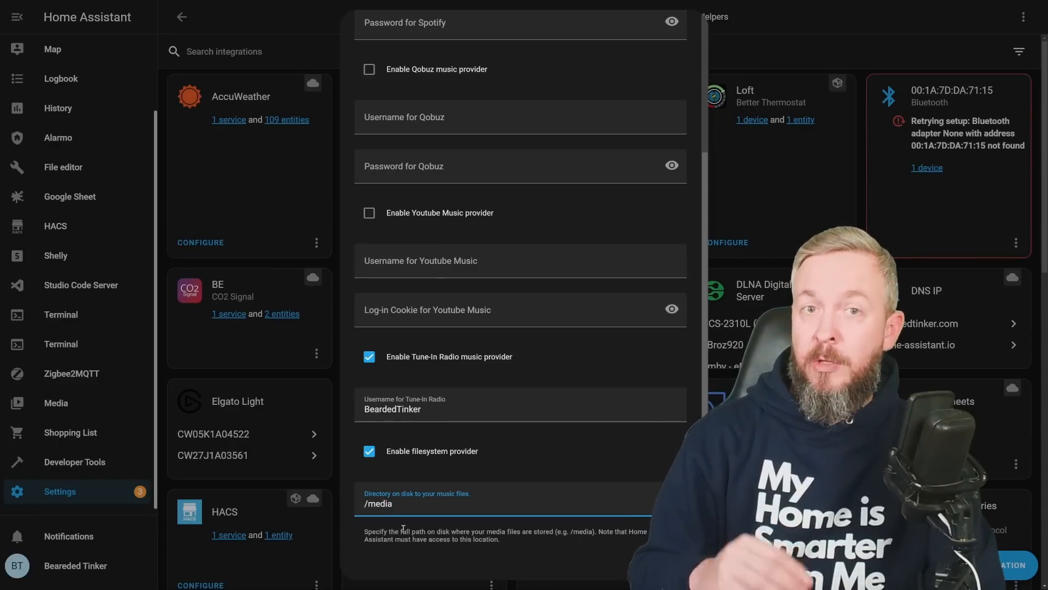
{"action": "type", "text": "/"}
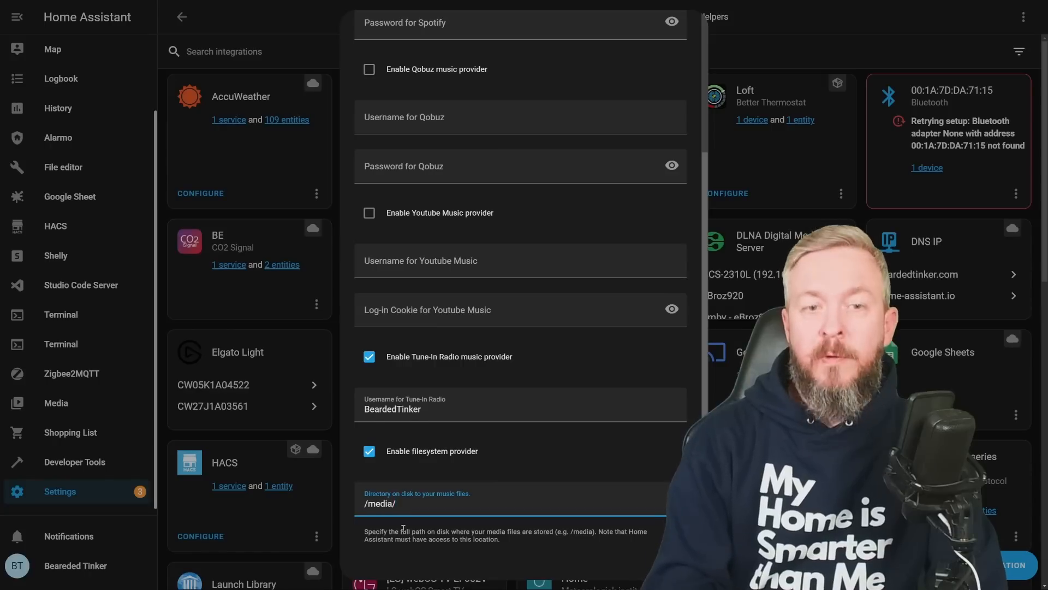
{"action": "type", "text": "musicnas"}
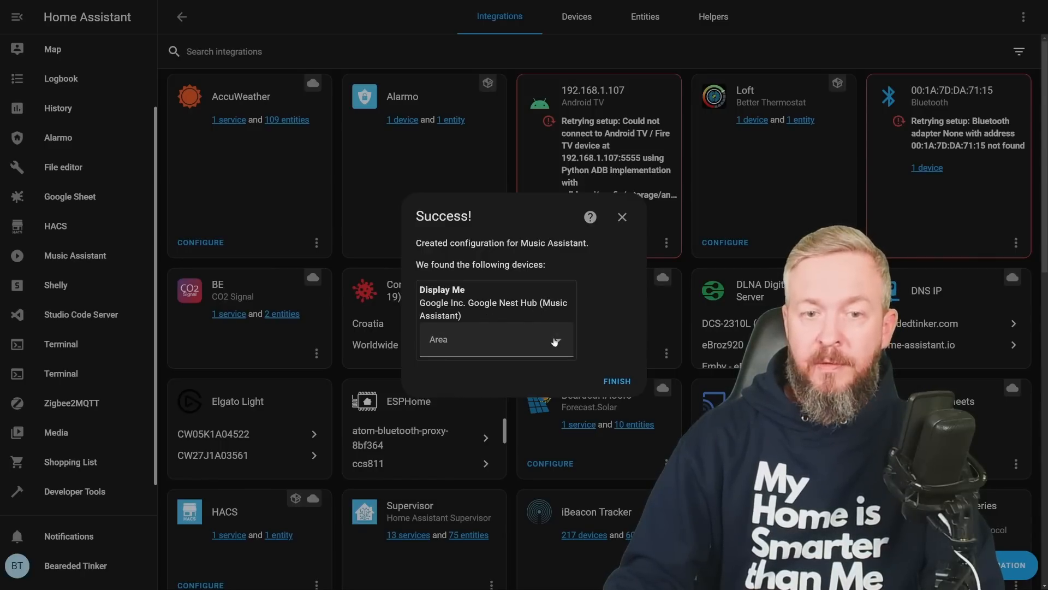
Assign Display Me to Dining room and Whatever me to its own room.
{"action": "left_click", "coordinate": [554, 342]}
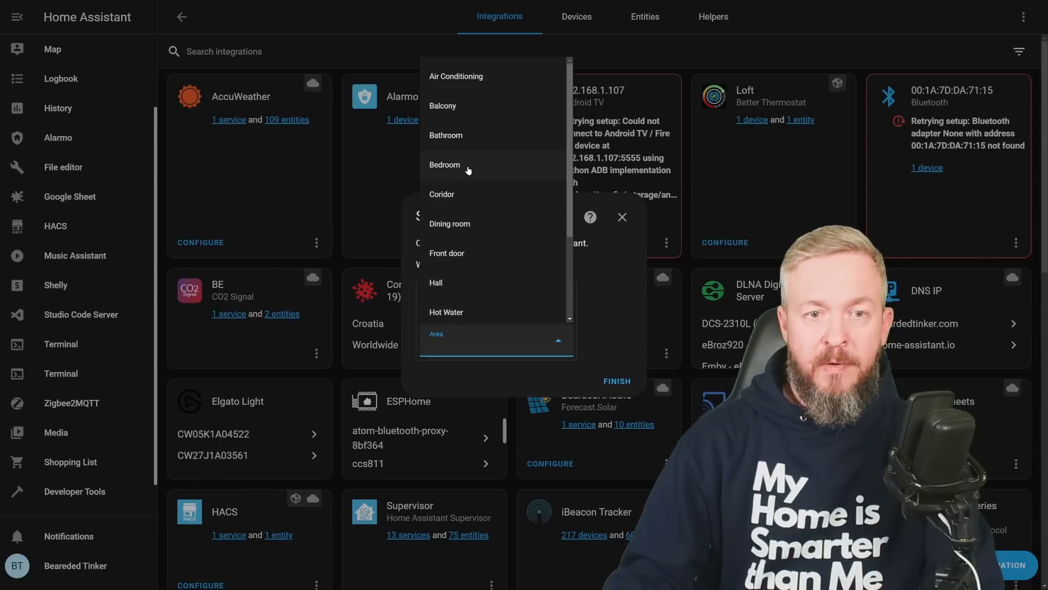
{"action": "left_click", "coordinate": [474, 226]}
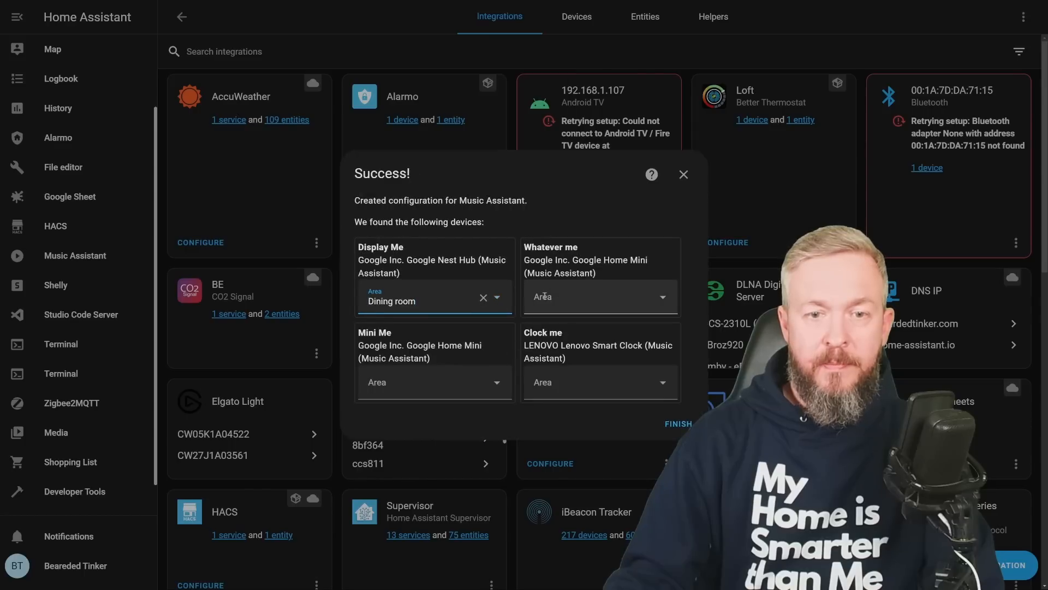
{"action": "left_click", "coordinate": [572, 296]}
{"action": "scroll", "coordinate": [574, 492], "scroll_direction": "down", "scroll_amount": 5}
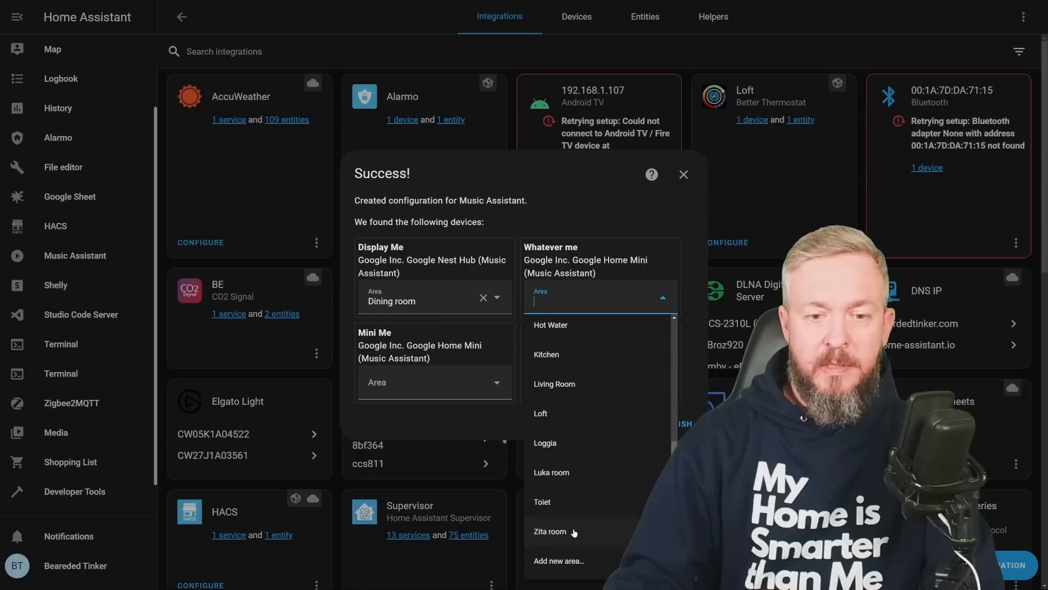
{"action": "left_click", "coordinate": [550, 471]}
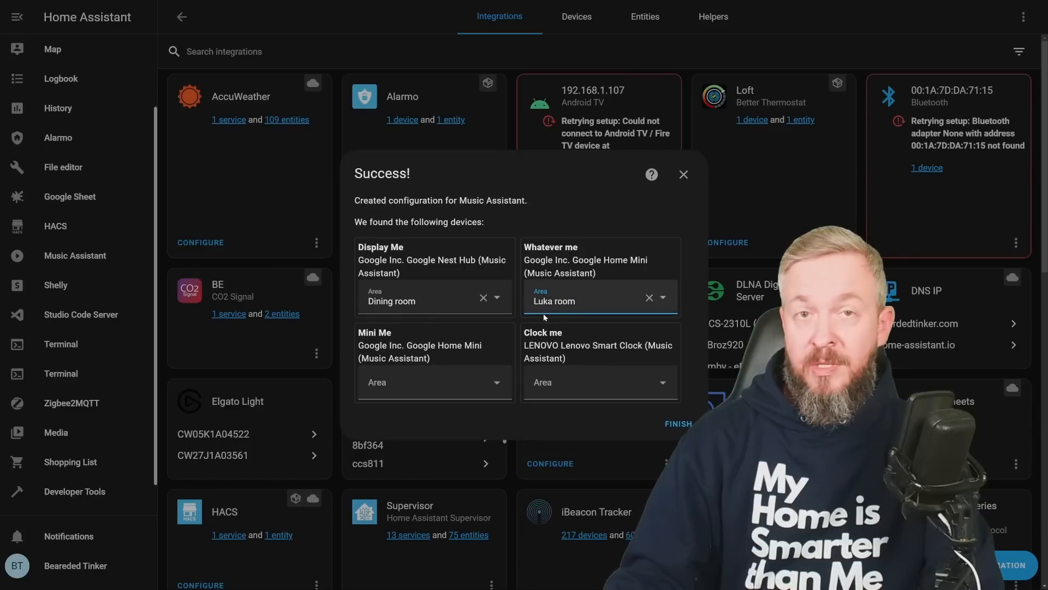
Put Mini Me in its own room and Clock me in Bedroom, then finish setup.
{"action": "left_click", "coordinate": [494, 386]}
{"action": "scroll", "coordinate": [421, 305], "scroll_direction": "down", "scroll_amount": 5}
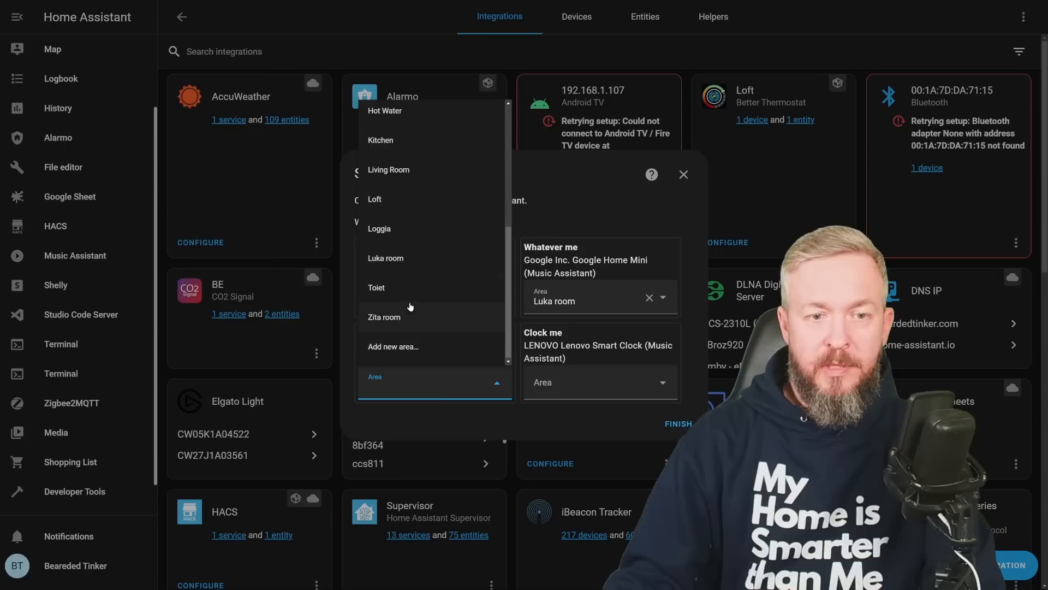
{"action": "left_click", "coordinate": [413, 317]}
{"action": "left_click", "coordinate": [576, 385]}
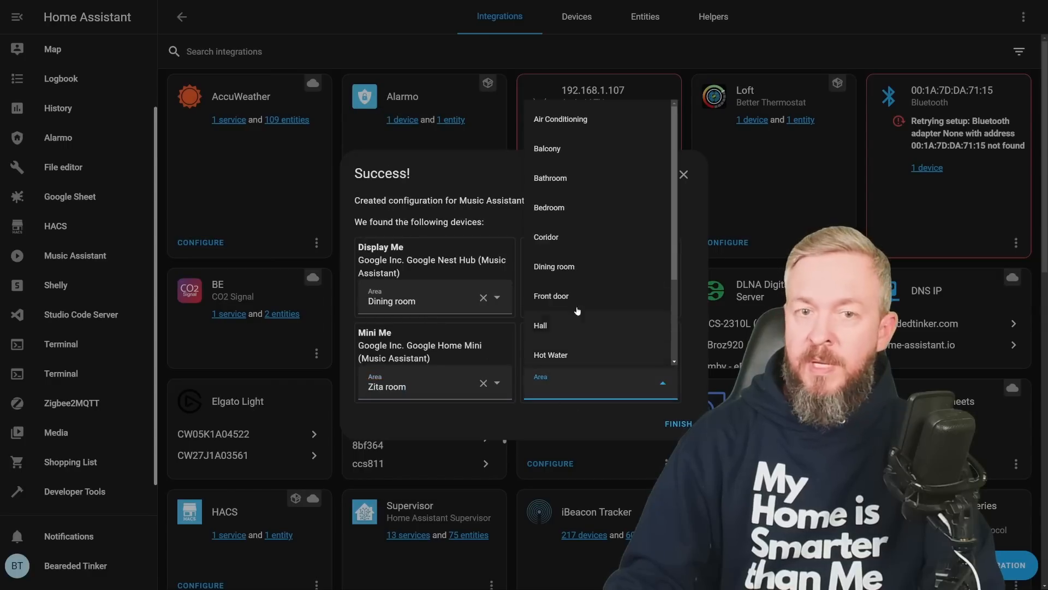
{"action": "left_click", "coordinate": [569, 212]}
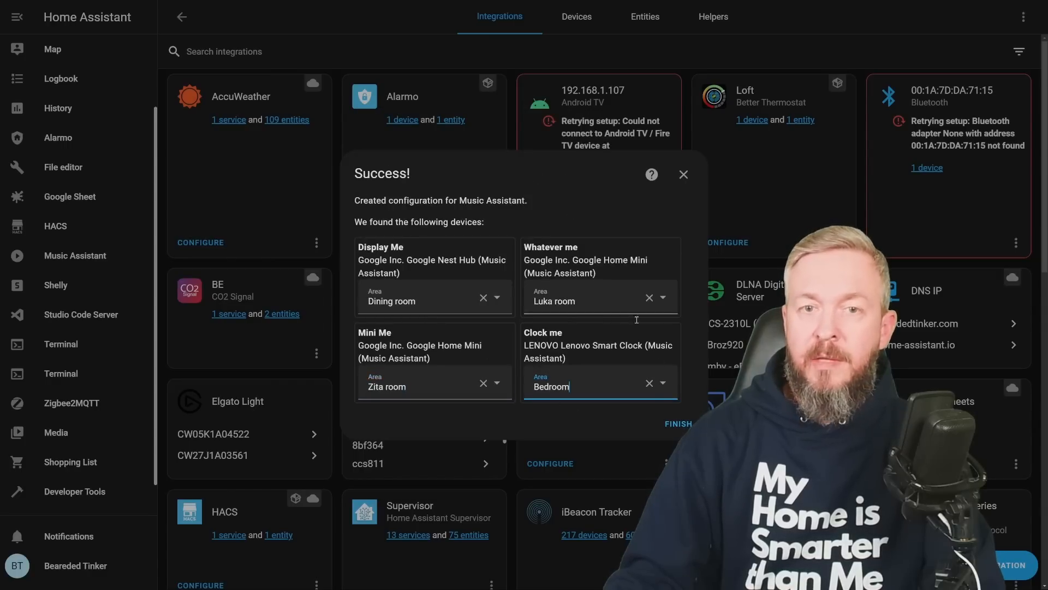
{"action": "left_click", "coordinate": [676, 423]}
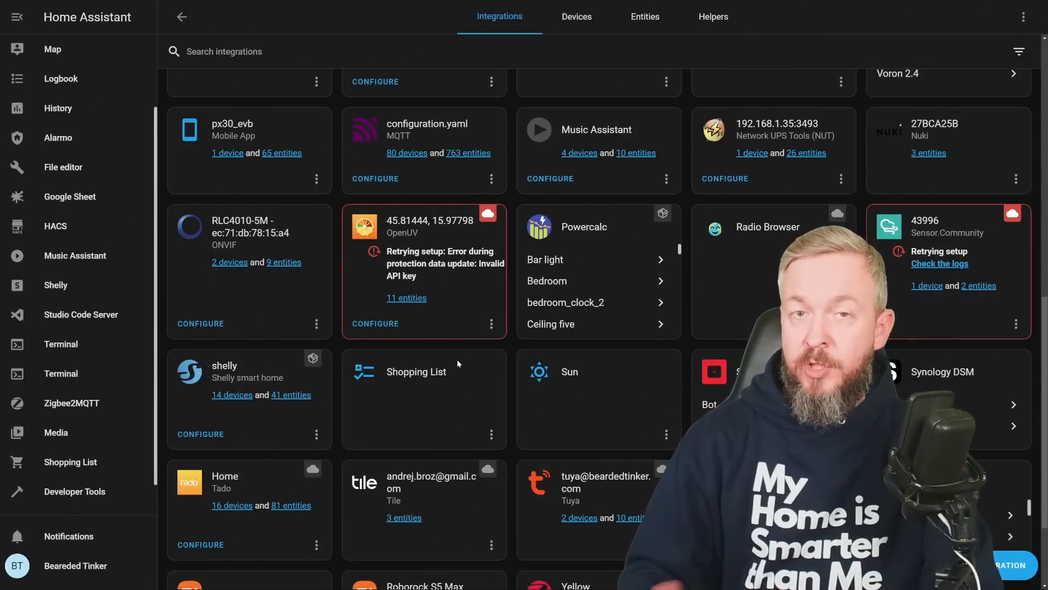
Review Music Assistant's media player, provider and advanced options, then submit them.
{"action": "left_click", "coordinate": [544, 186]}
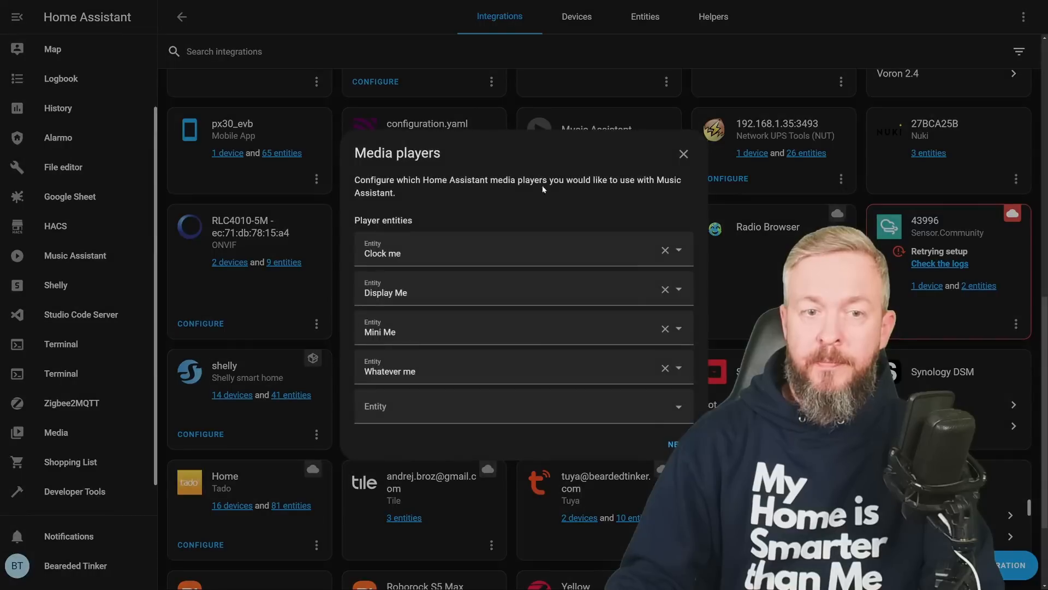
{"action": "left_click", "coordinate": [683, 414]}
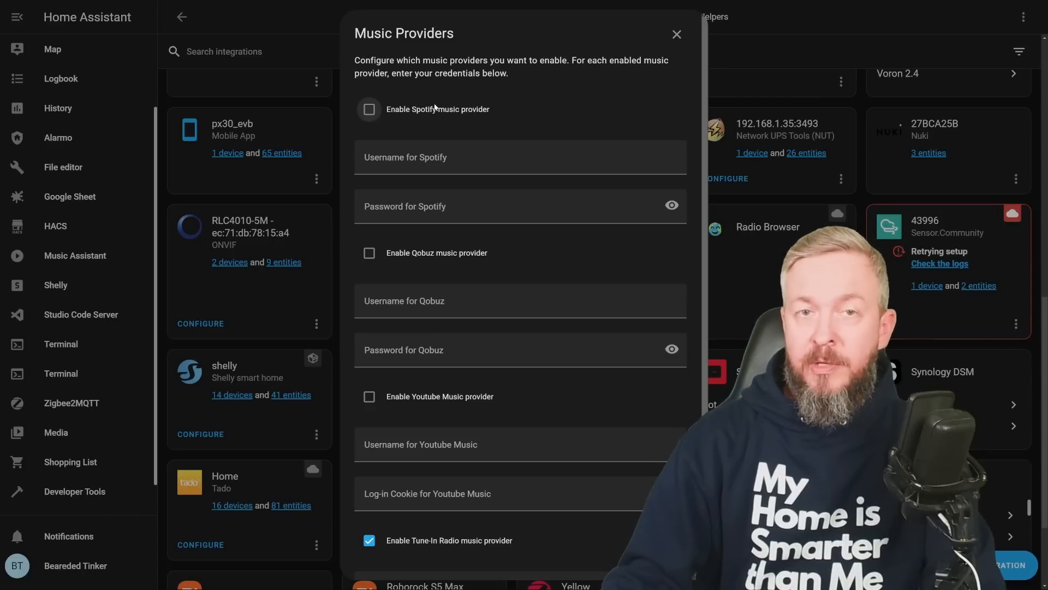
{"action": "scroll", "coordinate": [435, 108], "scroll_direction": "down", "scroll_amount": 3}
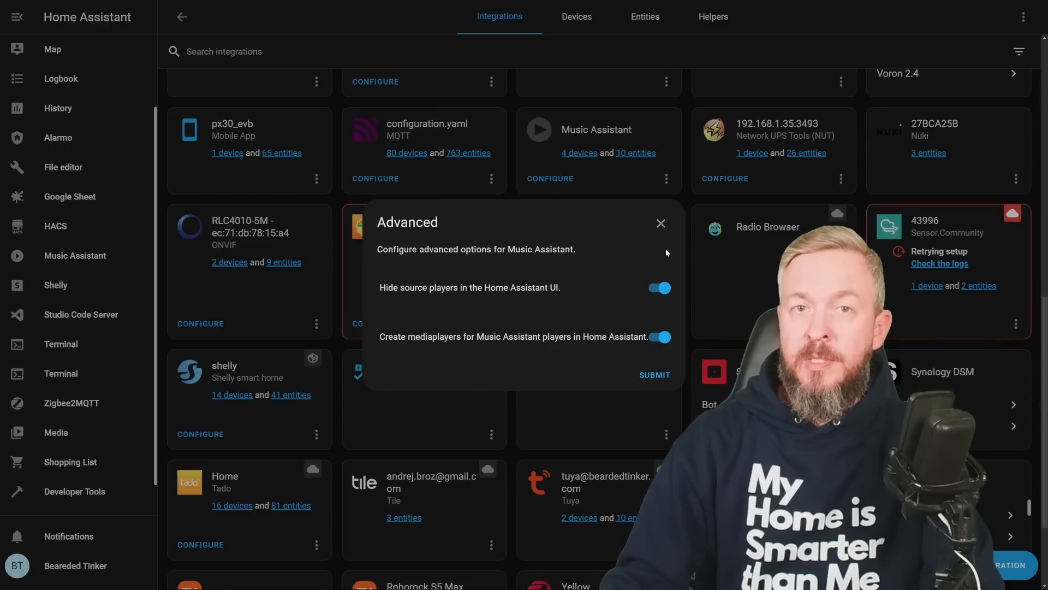
{"action": "left_click", "coordinate": [657, 374]}
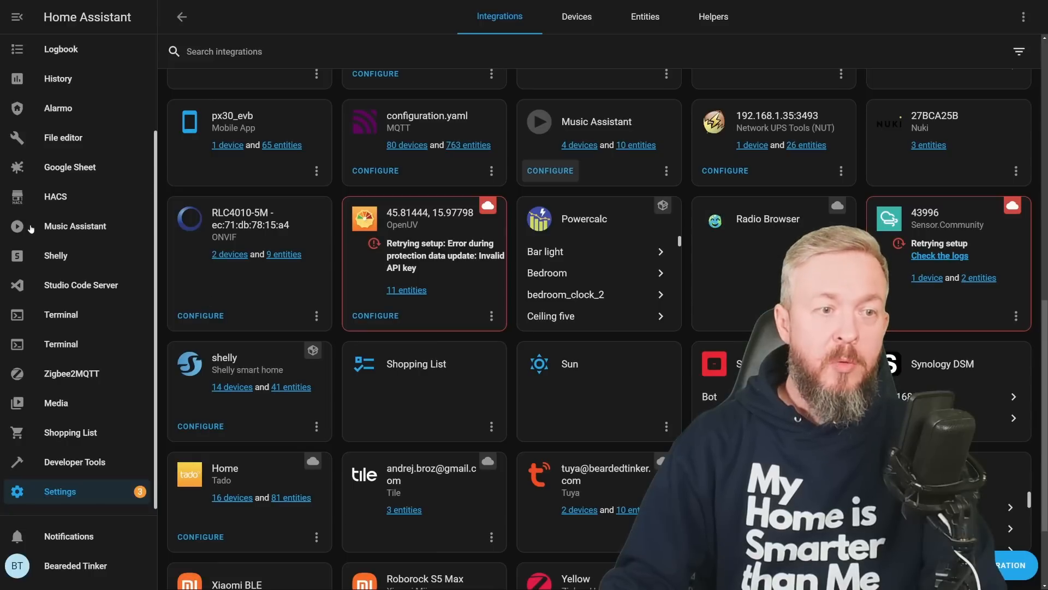
Open the Music Assistant radio list and start a library sync.
{"action": "left_click", "coordinate": [69, 230]}
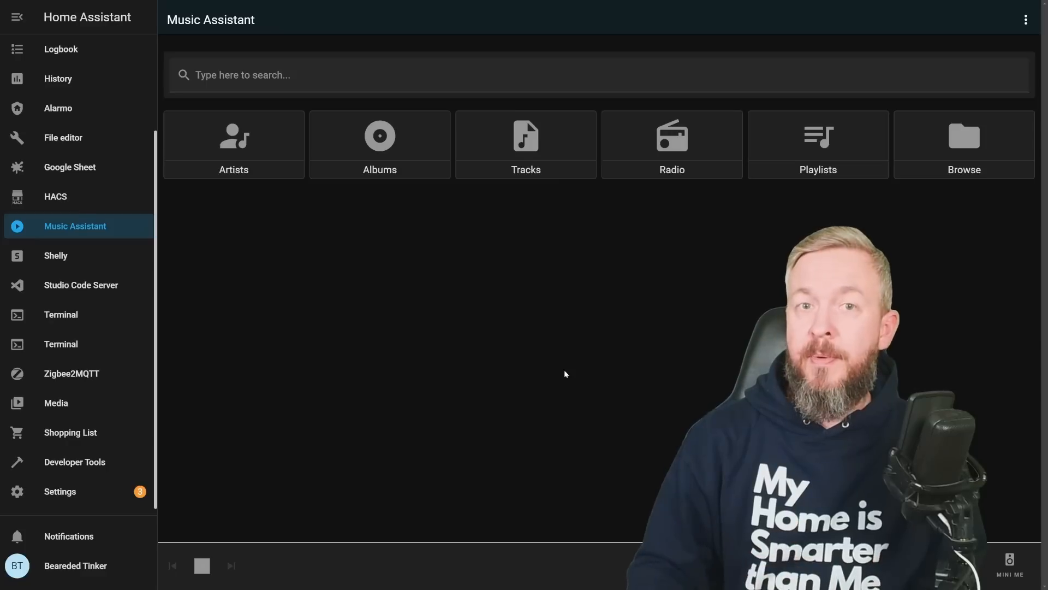
{"action": "left_click", "coordinate": [667, 170]}
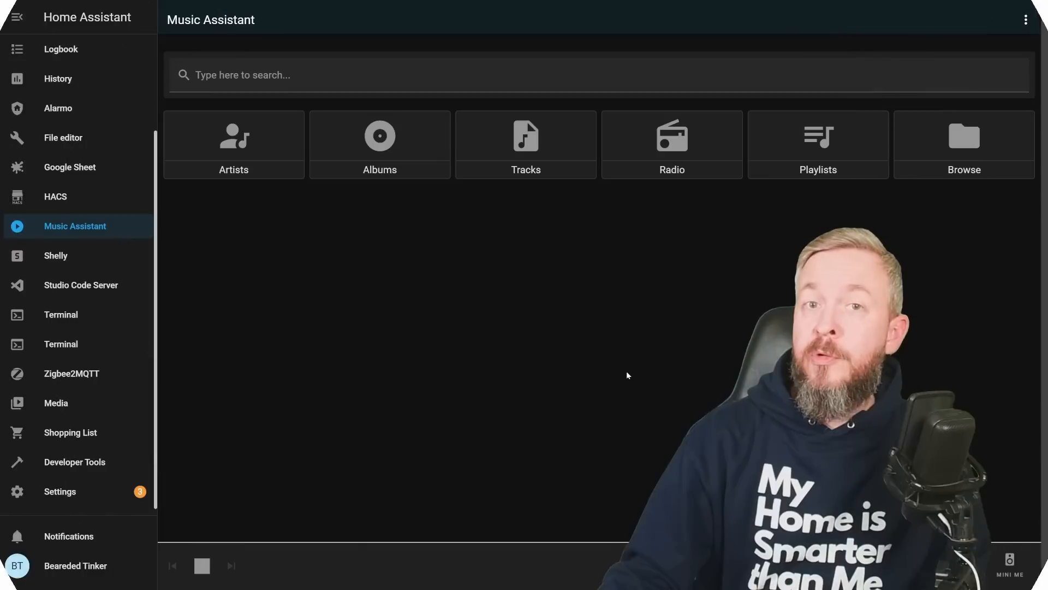
{"action": "left_click", "coordinate": [646, 145]}
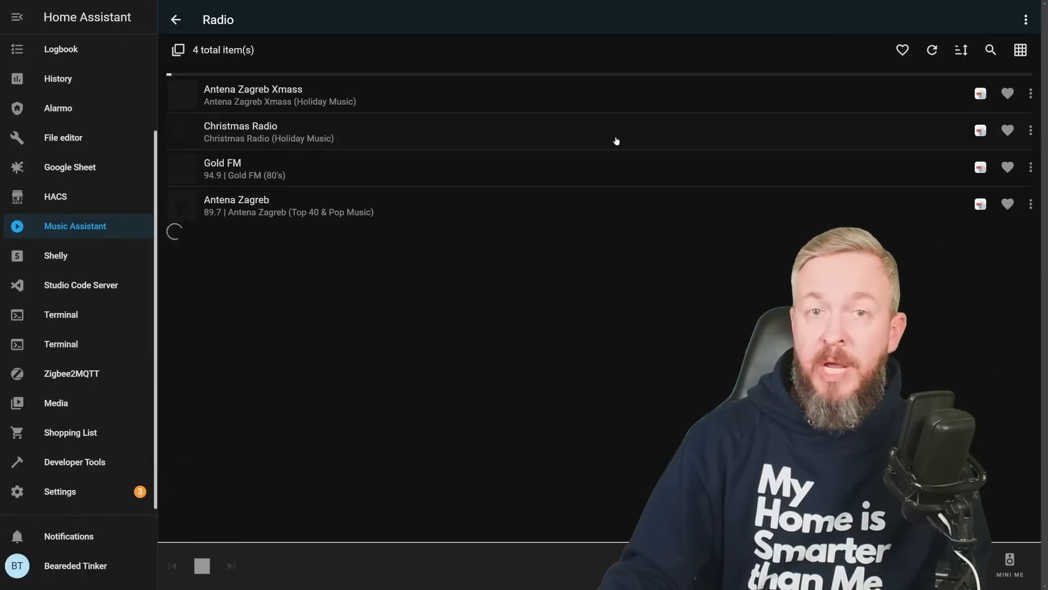
{"action": "left_click", "coordinate": [172, 19]}
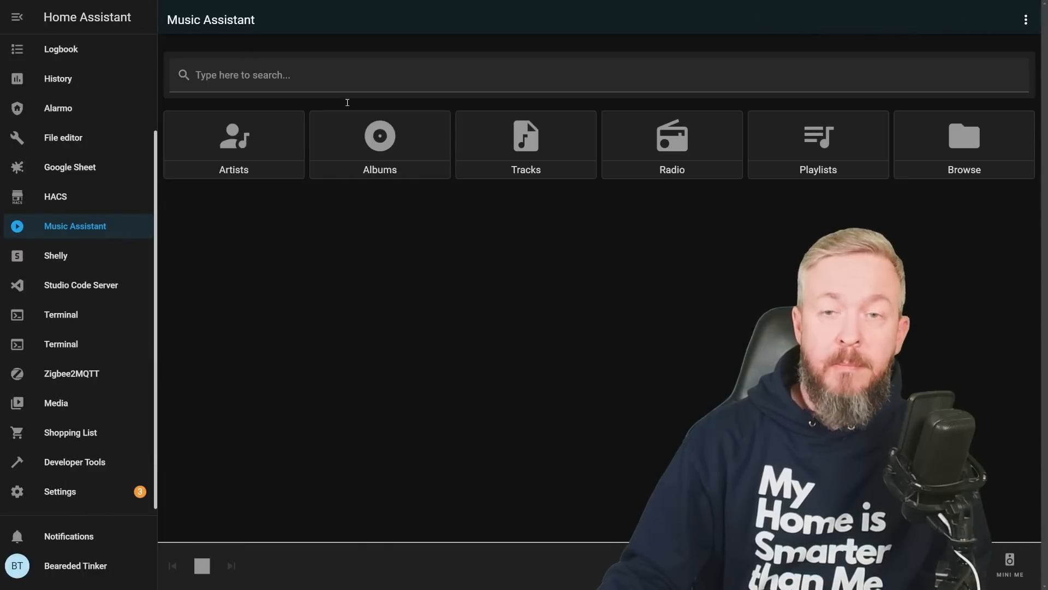
{"action": "left_click", "coordinate": [1025, 20]}
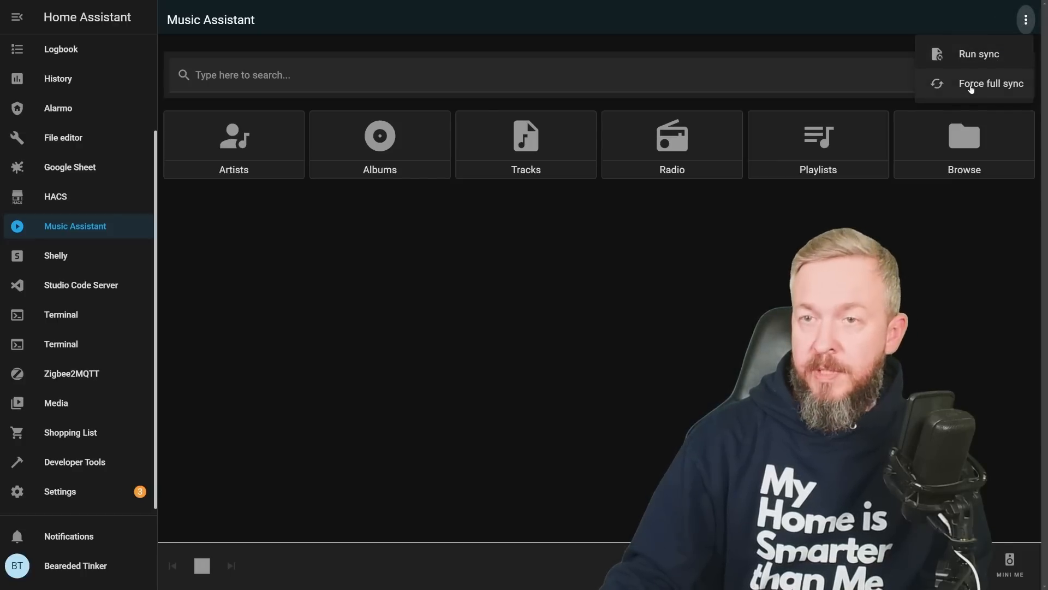
{"action": "left_click", "coordinate": [972, 57]}
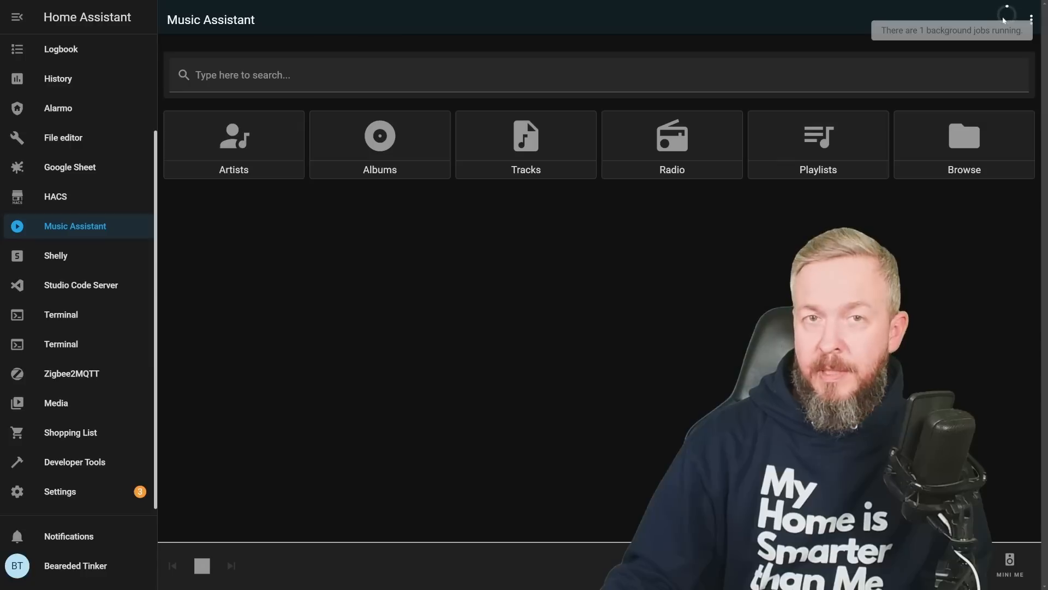
Play the Antena Zagreb station on the Clock me speaker.
{"action": "left_click", "coordinate": [668, 129]}
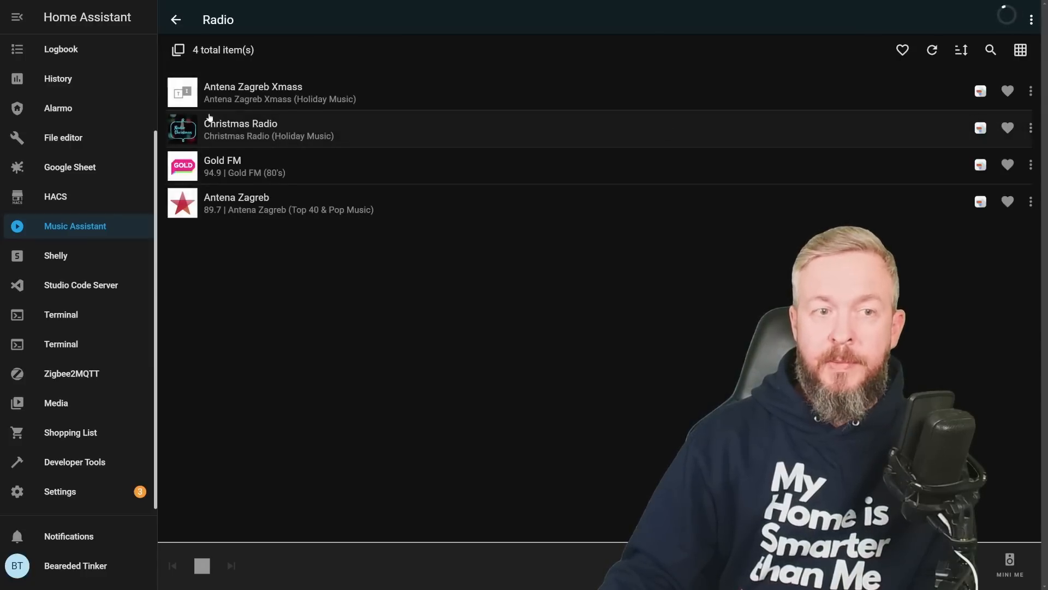
{"action": "left_click", "coordinate": [1009, 563]}
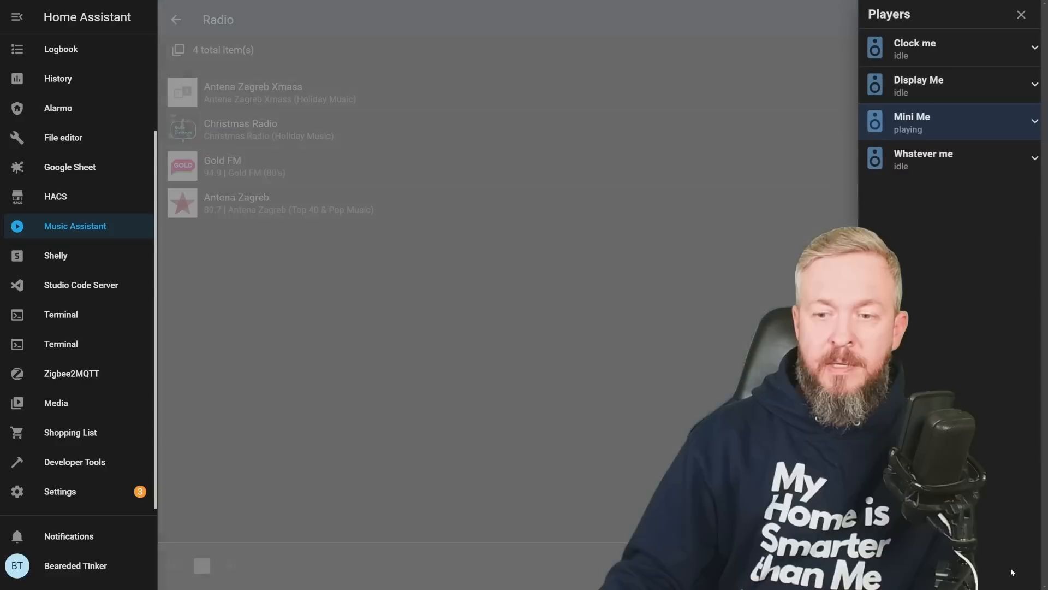
{"action": "left_click", "coordinate": [923, 48]}
{"action": "left_click", "coordinate": [526, 240]}
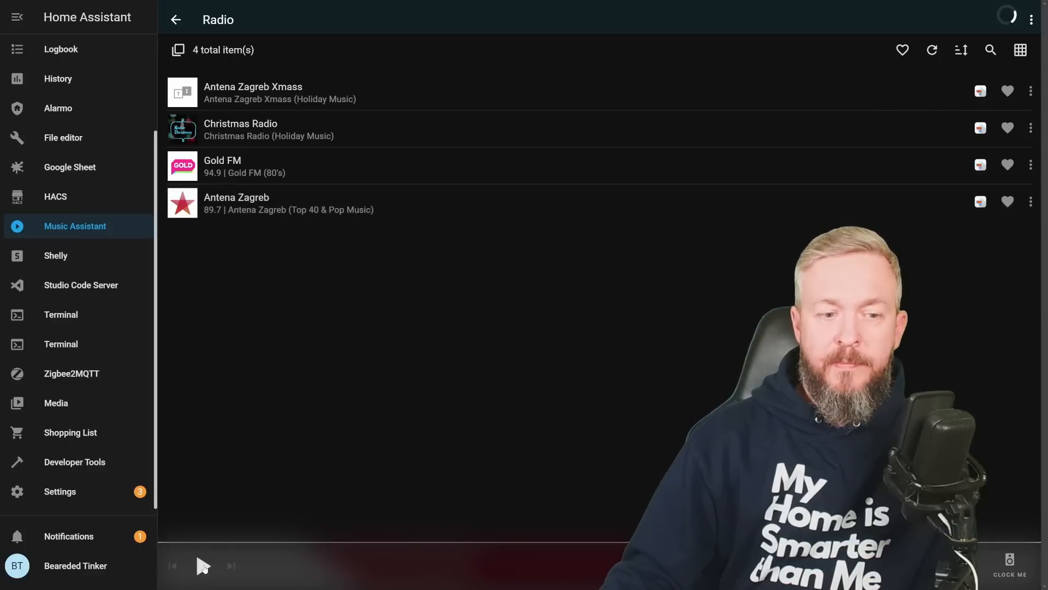
{"action": "left_click", "coordinate": [203, 565]}
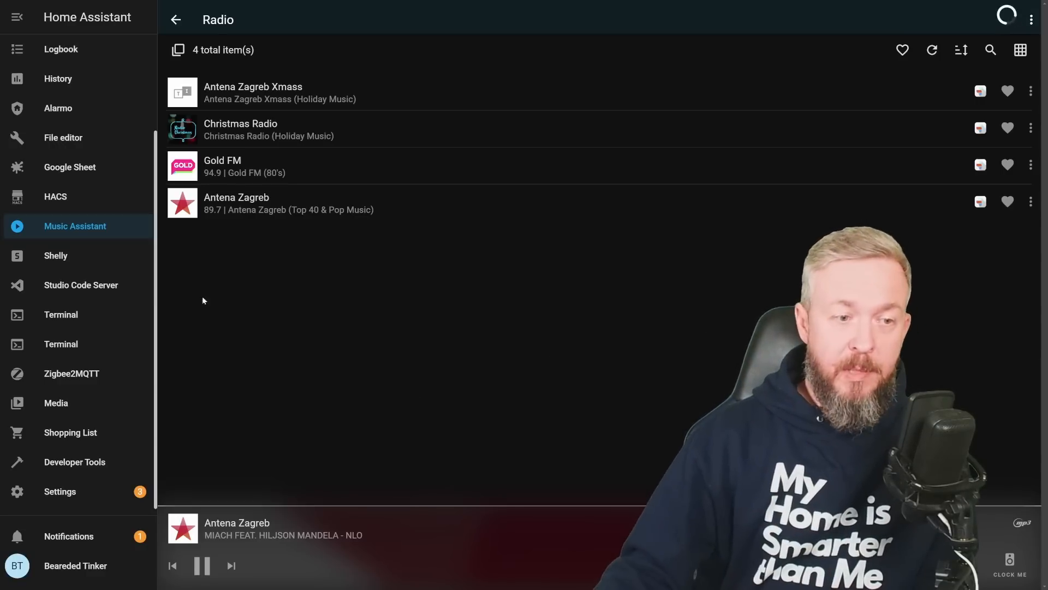
Browse the Radio Browser stations for Antigua and Barbuda, go back to media sources, then switch to the NAS File Station.
{"action": "left_click", "coordinate": [56, 404]}
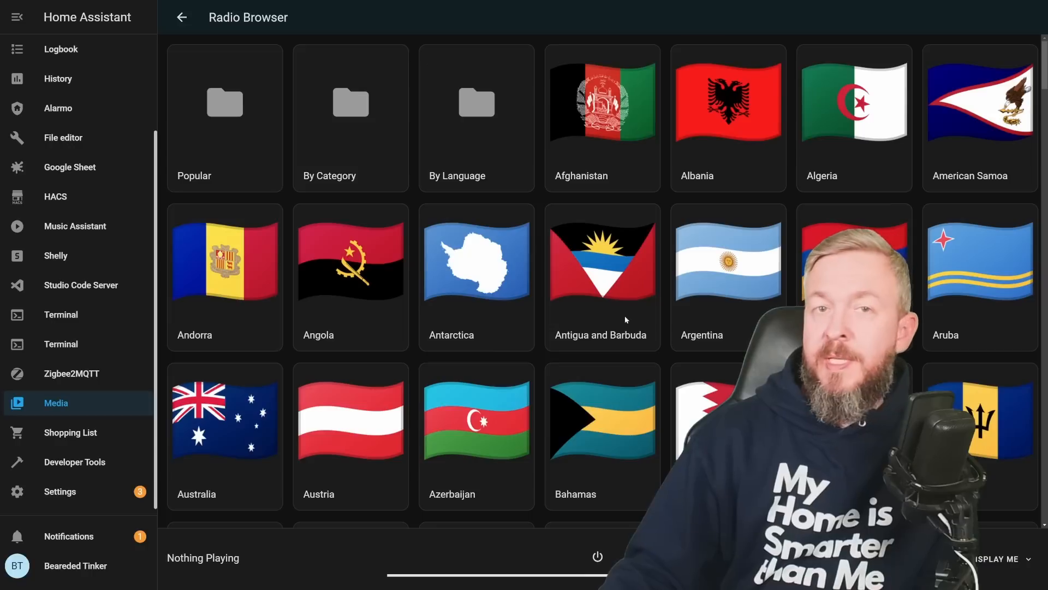
{"action": "left_click", "coordinate": [614, 217]}
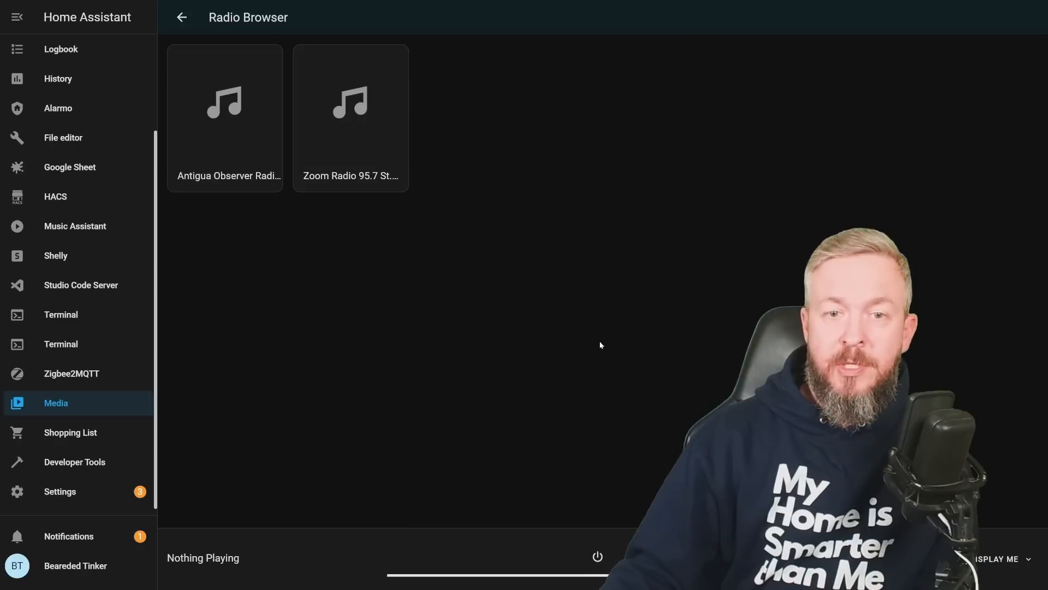
{"action": "left_click", "coordinate": [182, 17]}
{"action": "left_click", "coordinate": [182, 17]}
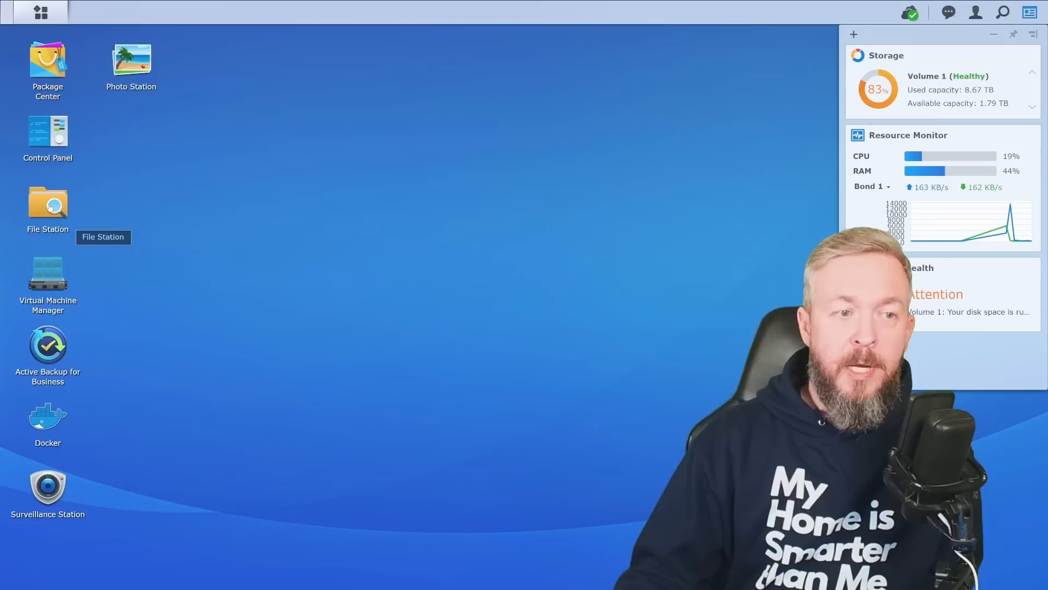
{"action": "left_click", "coordinate": [50, 206]}
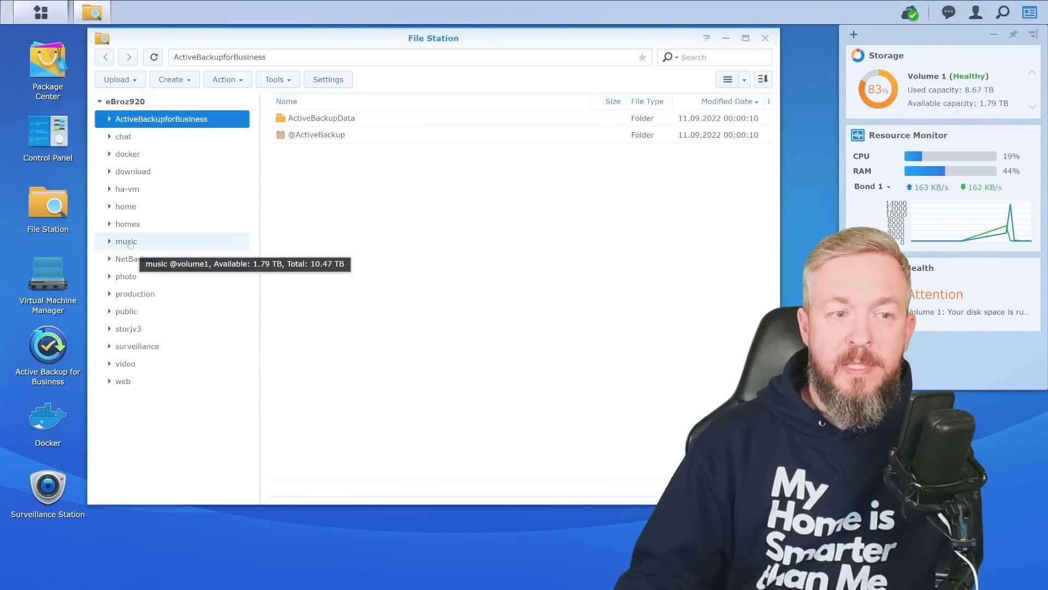
Show the music share's MP3 and JPG files and subfolders in File Station, then launch Control Panel.
{"action": "left_click", "coordinate": [130, 244]}
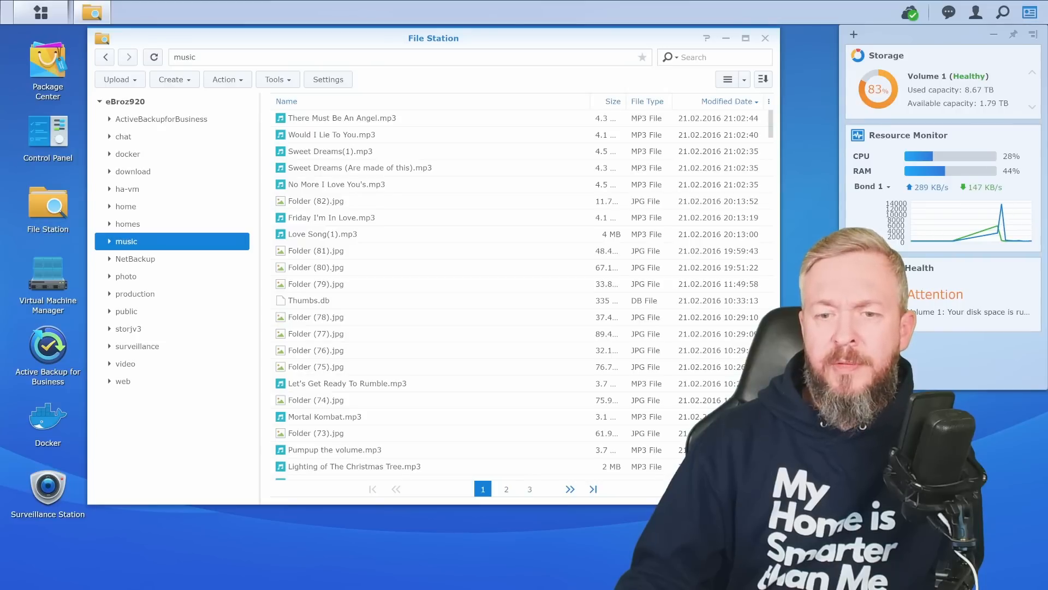
{"action": "left_click", "coordinate": [109, 242]}
{"action": "left_click_drag", "start_coordinate": [254, 156], "coordinate": [247, 429]}
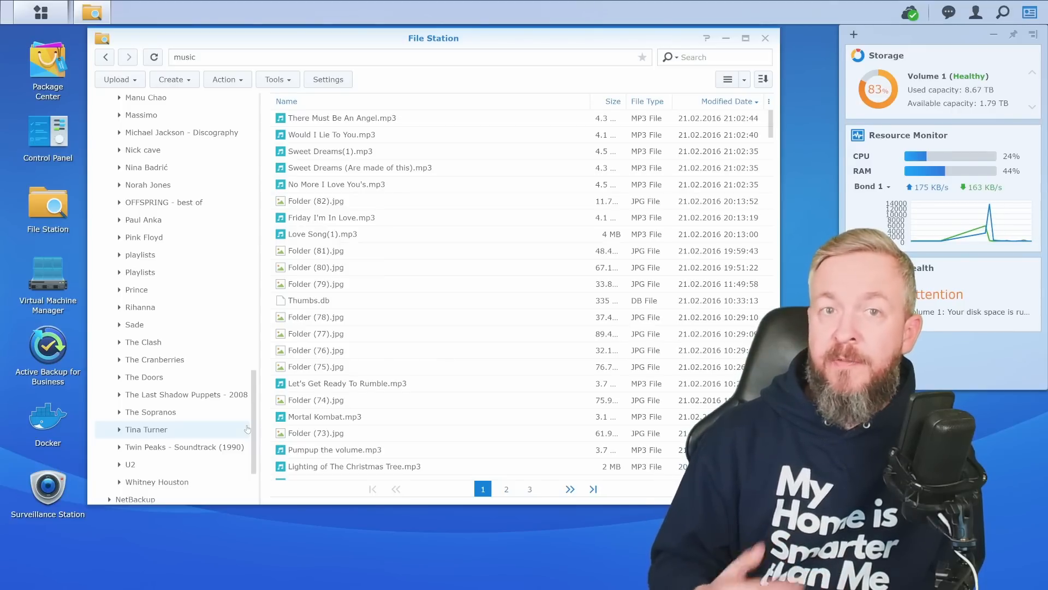
{"action": "scroll", "coordinate": [177, 245], "scroll_direction": "up", "scroll_amount": 15}
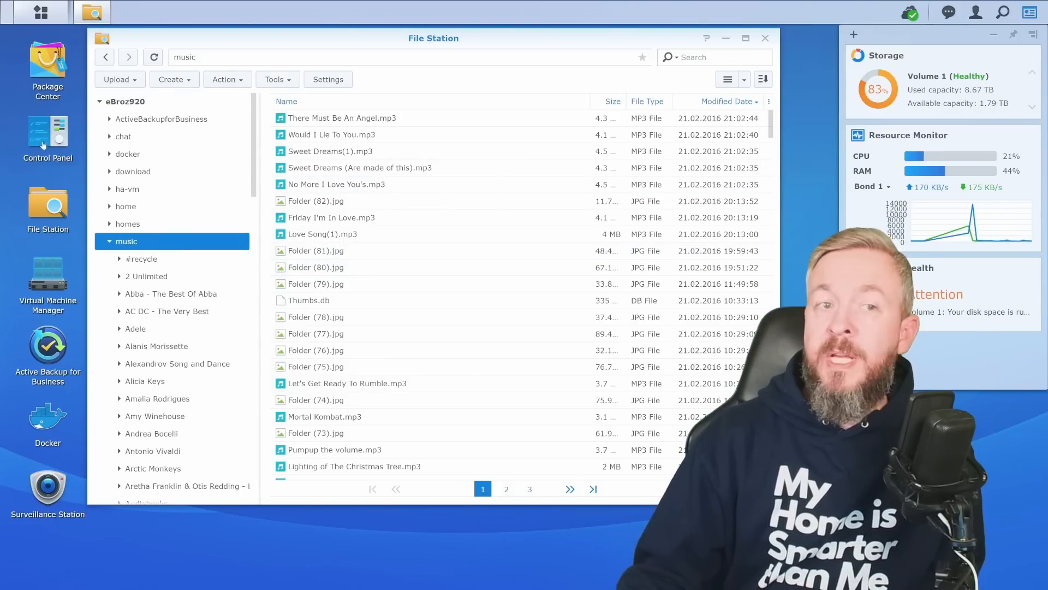
{"action": "left_click", "coordinate": [43, 140]}
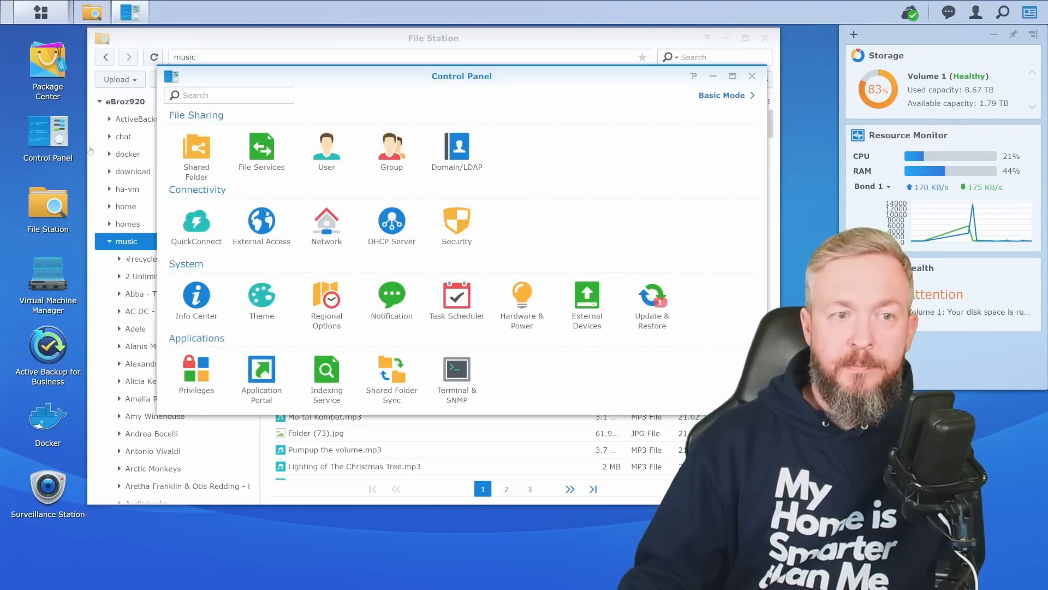
Edit the music shared folder in Control Panel and view its Permissions, showing the demo user with Read/Write.
{"action": "left_click", "coordinate": [202, 152]}
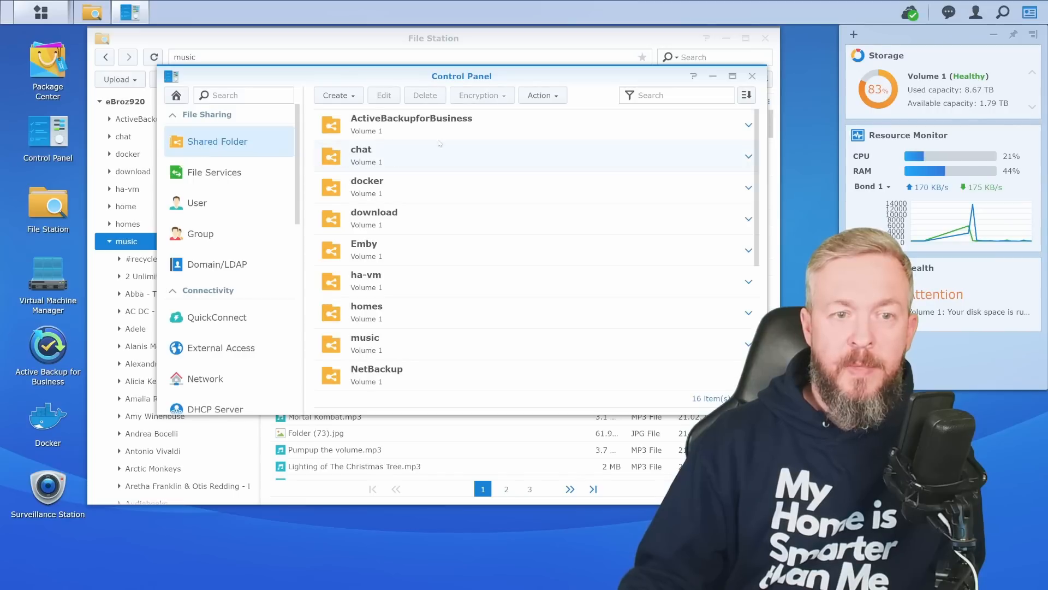
{"action": "left_click", "coordinate": [578, 345]}
{"action": "scroll", "coordinate": [604, 278], "scroll_direction": "down", "scroll_amount": 5}
{"action": "scroll", "coordinate": [602, 268], "scroll_direction": "up", "scroll_amount": 3}
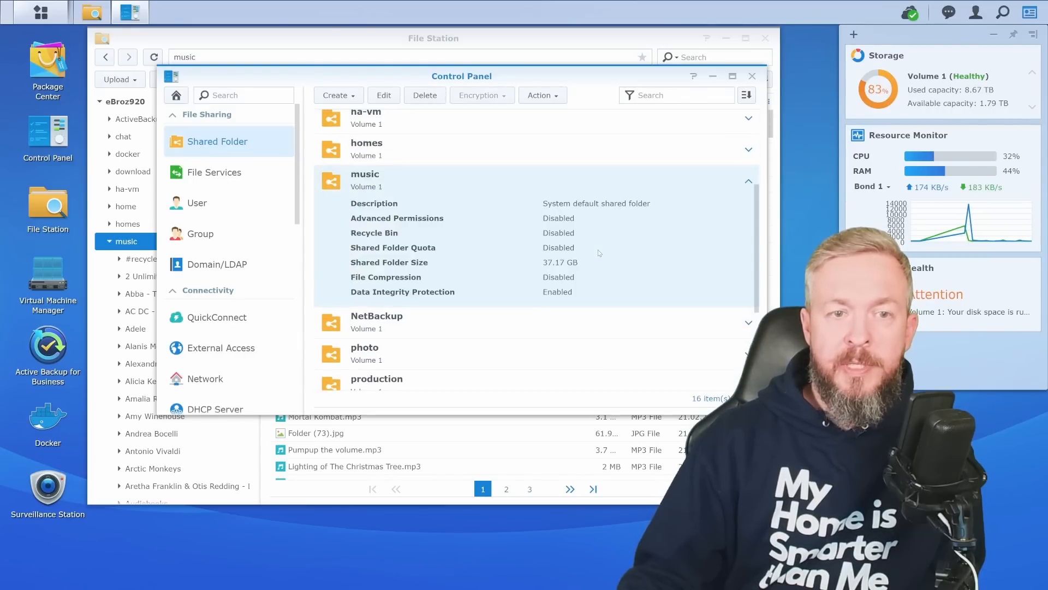
{"action": "double_click", "coordinate": [539, 298]}
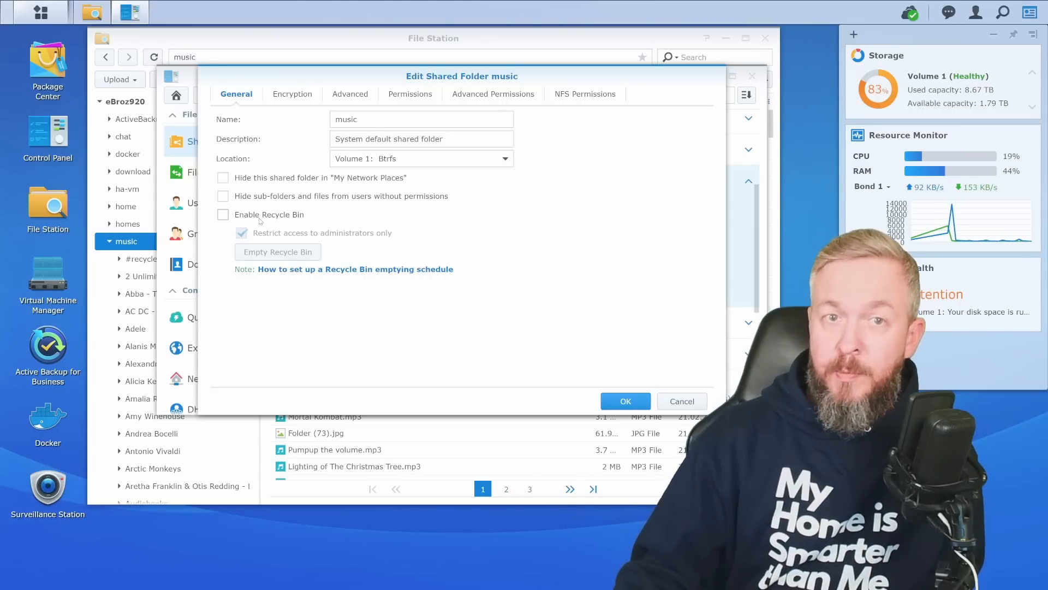
{"action": "left_click", "coordinate": [408, 94]}
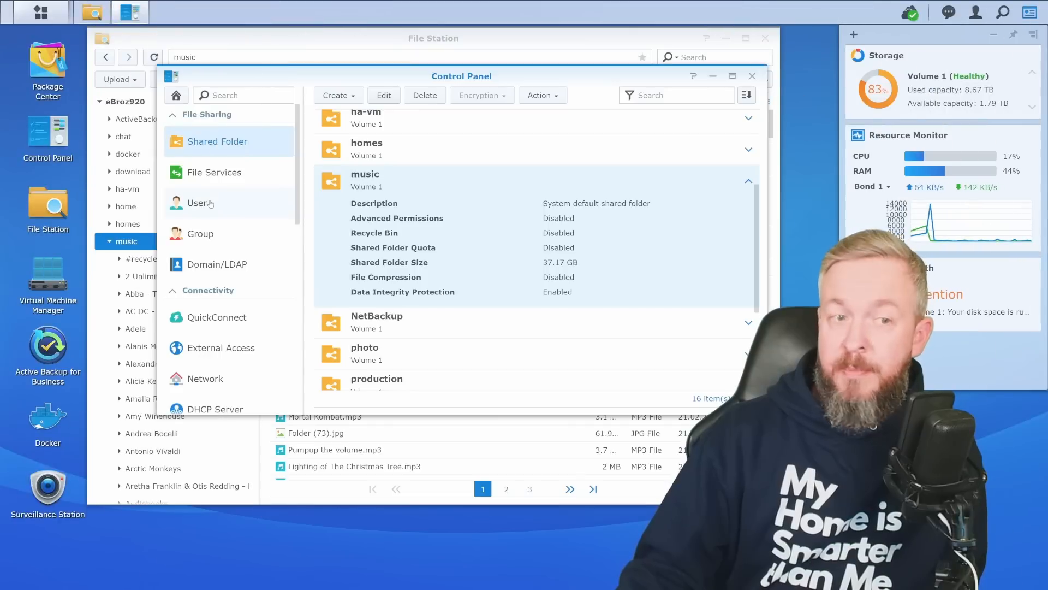
Grant the demo user Read/Write on the music share and review its Applications permissions.
{"action": "left_click", "coordinate": [210, 203]}
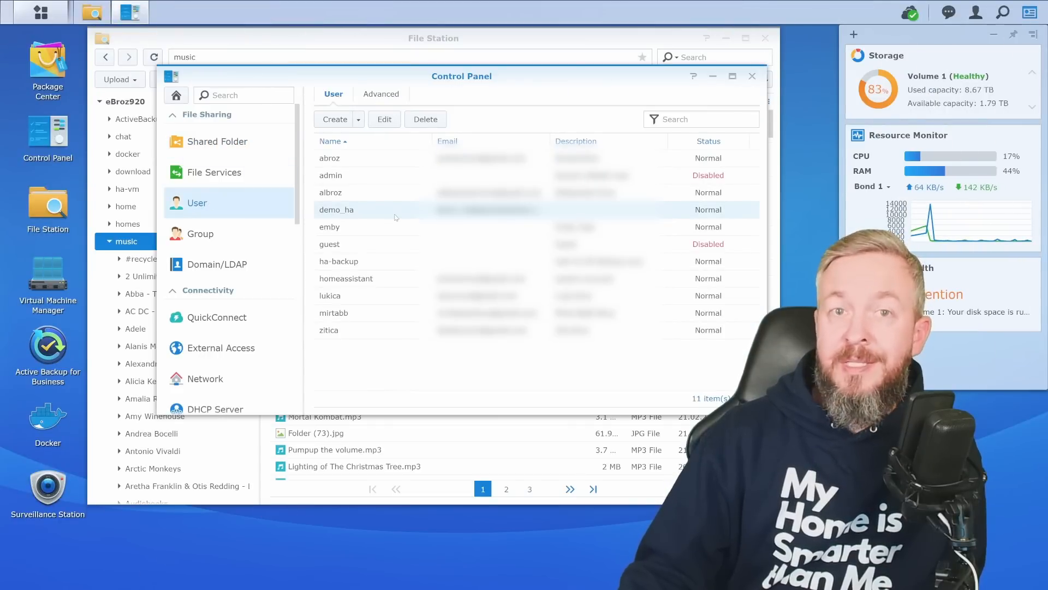
{"action": "left_click", "coordinate": [384, 119]}
{"action": "left_click", "coordinate": [331, 109]}
{"action": "left_click", "coordinate": [552, 273]}
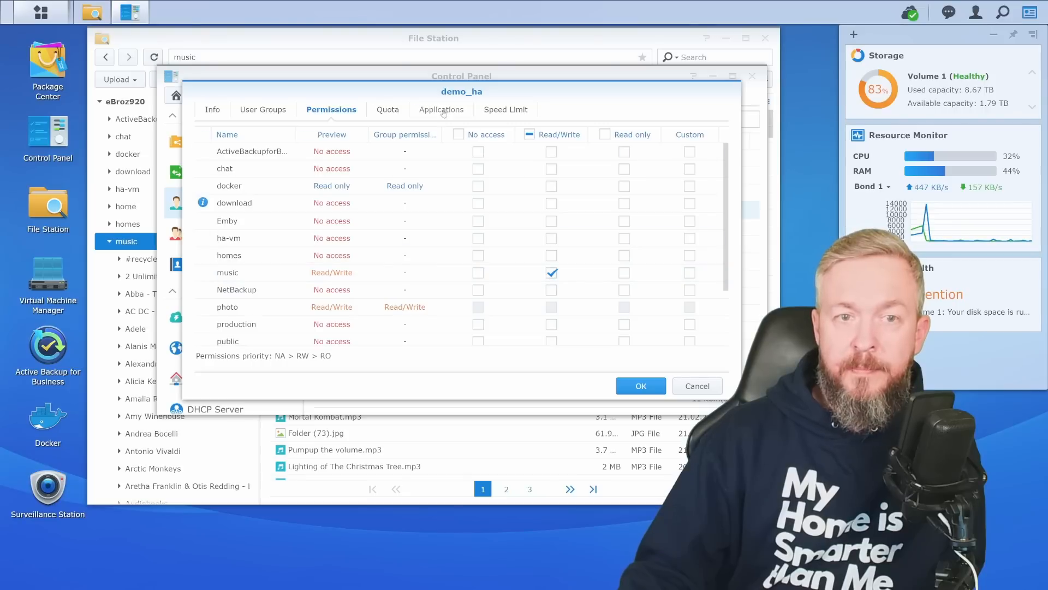
{"action": "left_click", "coordinate": [437, 109]}
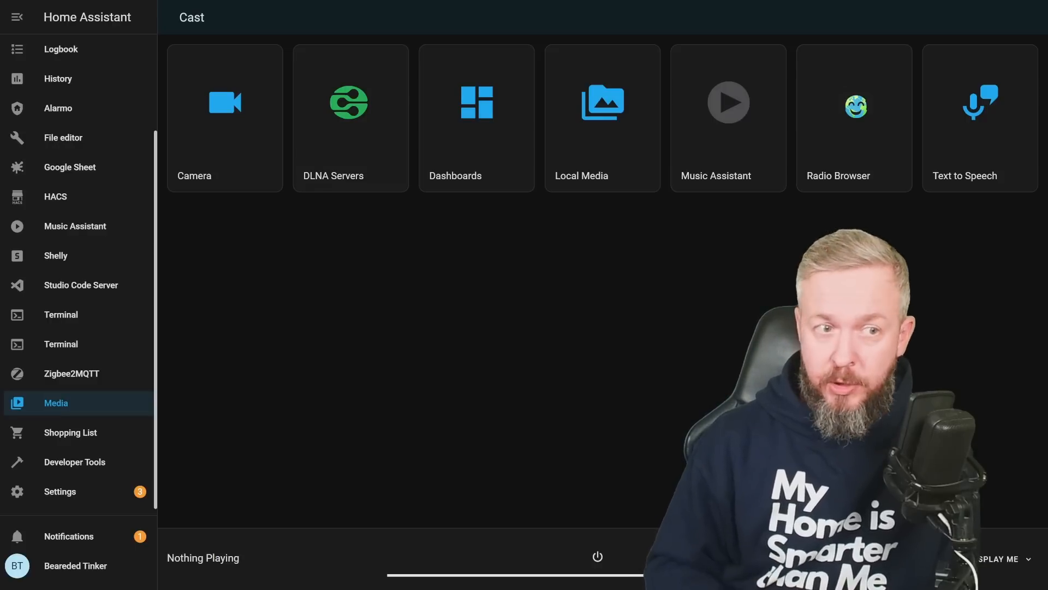
Append shell_command: with mount_music_folder: "mkdir -p /media/musicnas; to configuration.yaml in Studio Code Server.
{"action": "left_click", "coordinate": [144, 294]}
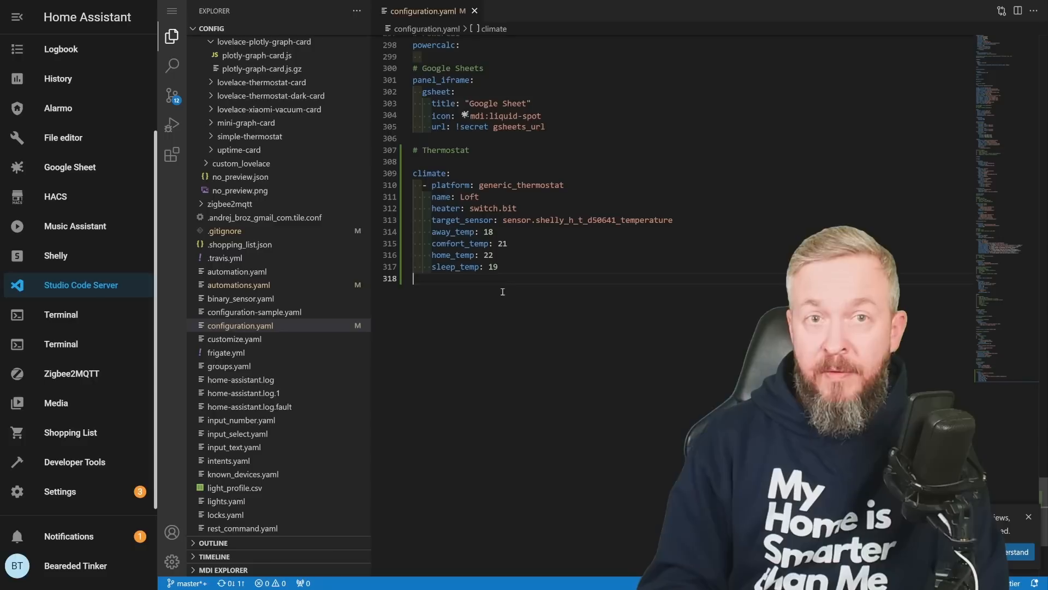
{"action": "key", "text": "Return"}
{"action": "type", "text": "shell_"}
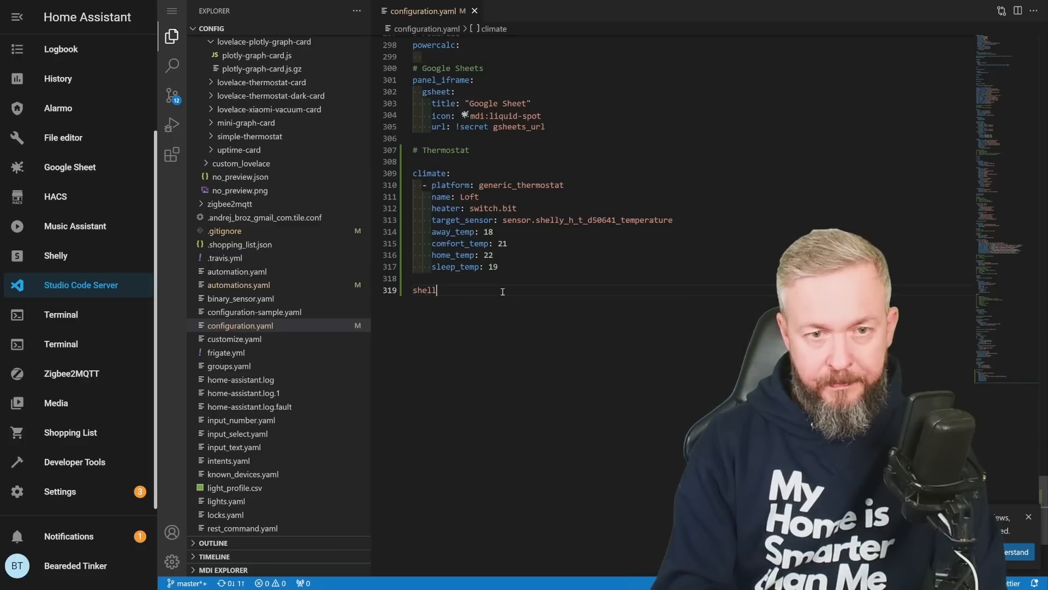
{"action": "type", "text": "command:"}
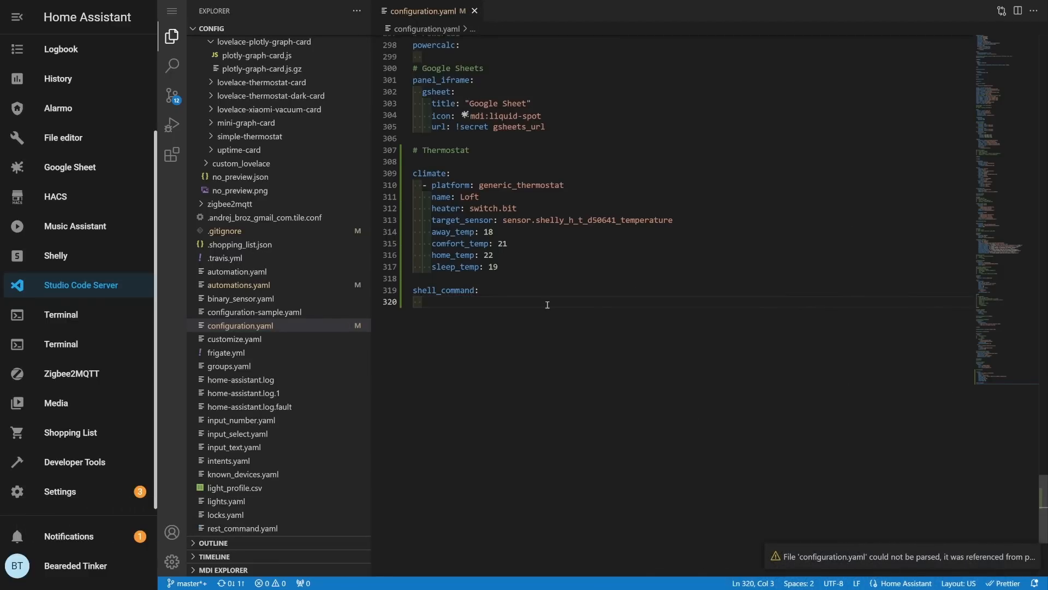
{"action": "type", "text": "mount_music_"}
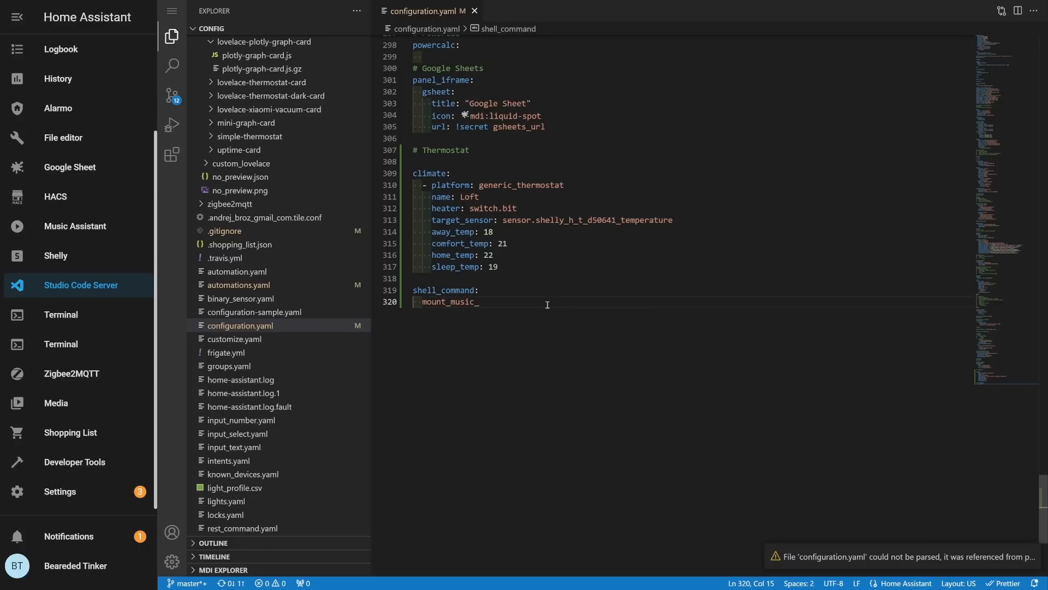
{"action": "type", "text": "folder:"}
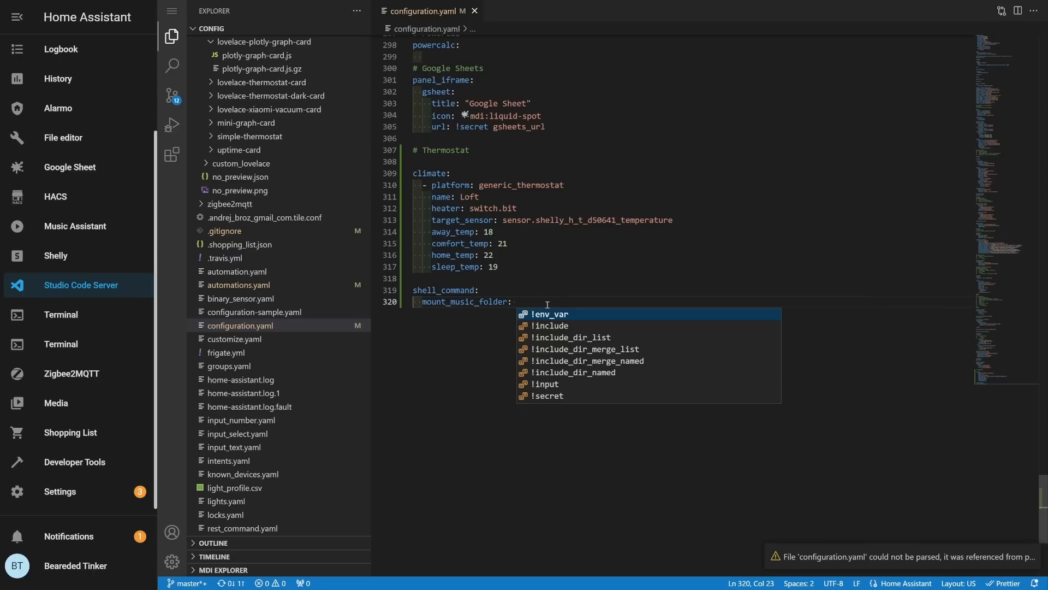
{"action": "type", "text": "\"\""}
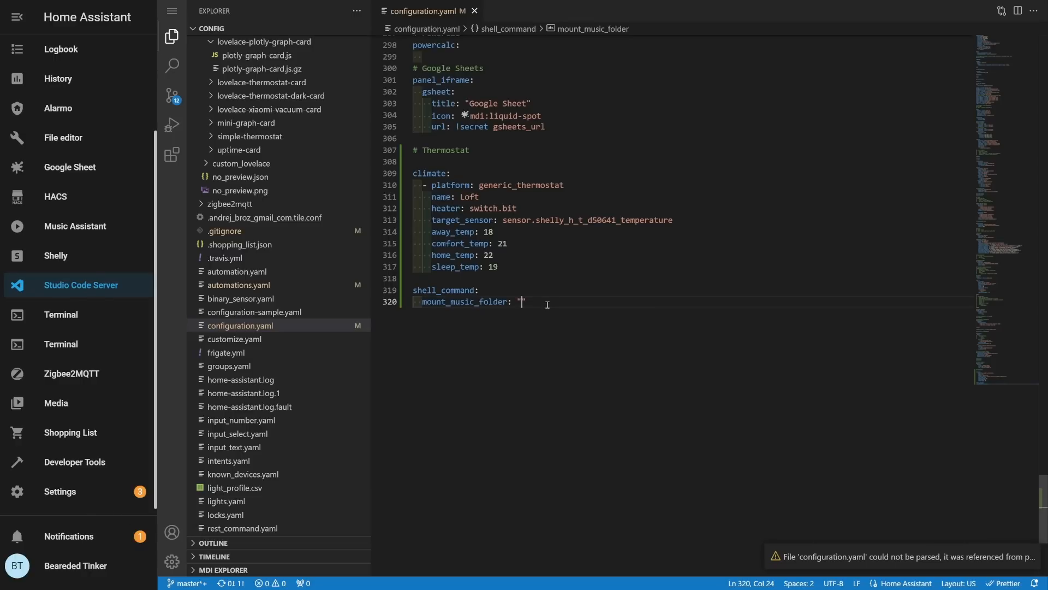
{"action": "type", "text": "mkdir"}
{"action": "key", "text": "alt+shift"}
{"action": "type", "text": "-p"}
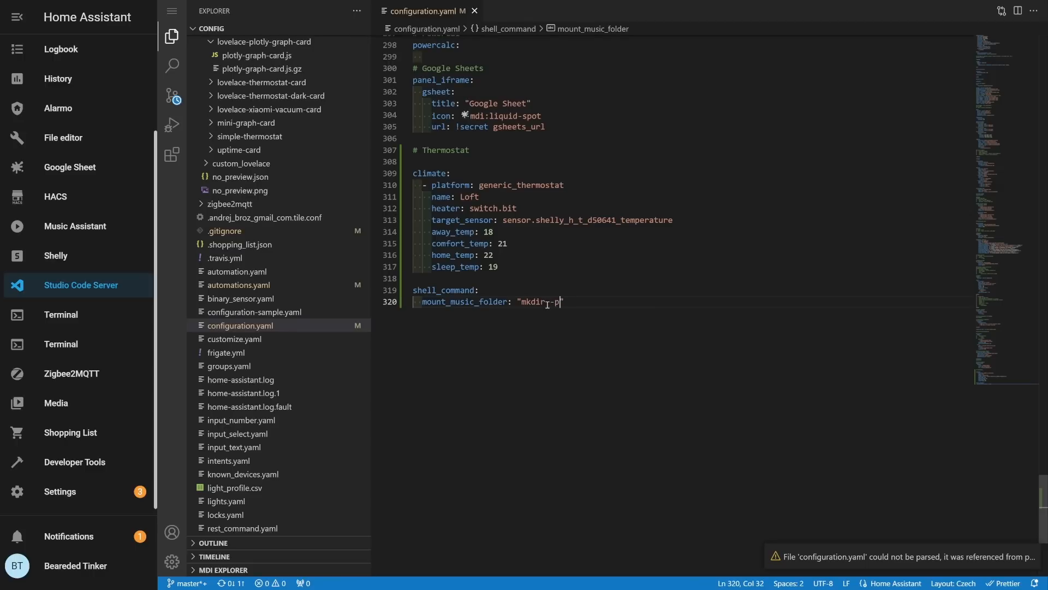
{"action": "key", "text": "alt+shift"}
{"action": "type", "text": "/media"}
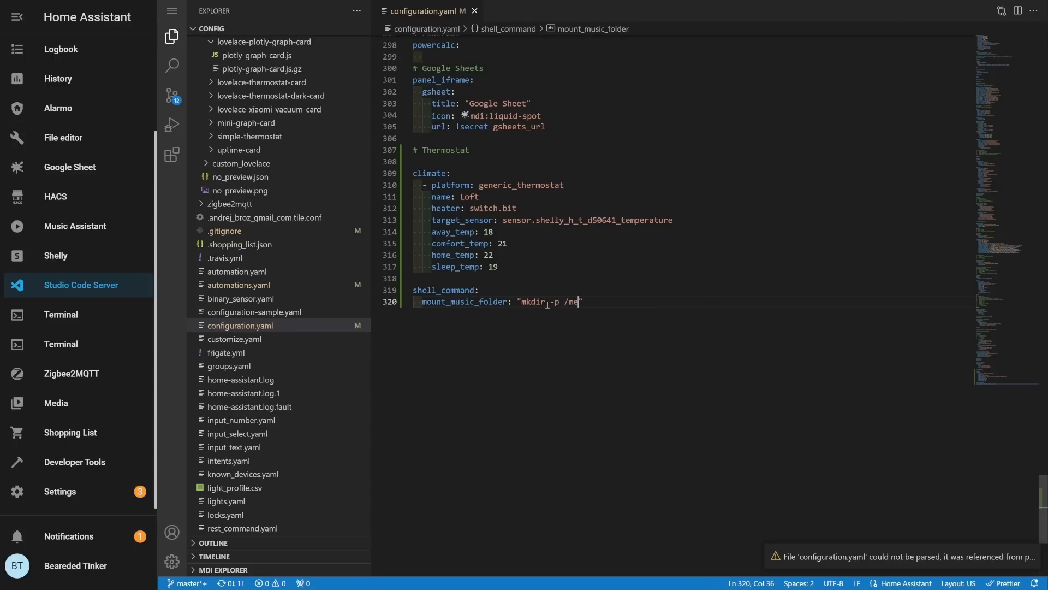
{"action": "type", "text": "/musicnas"}
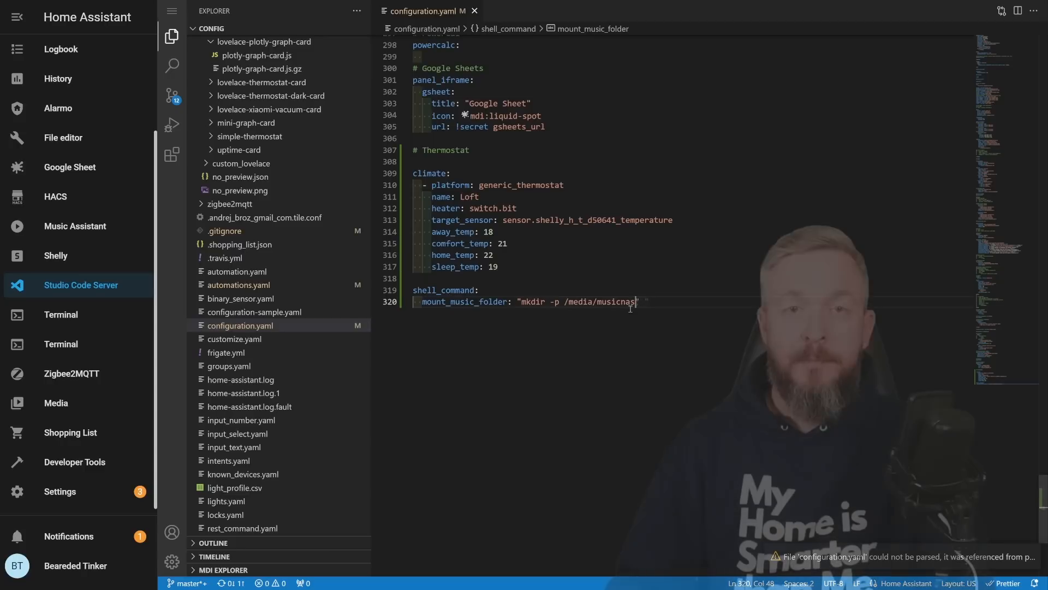
{"action": "type", "text": ";"}
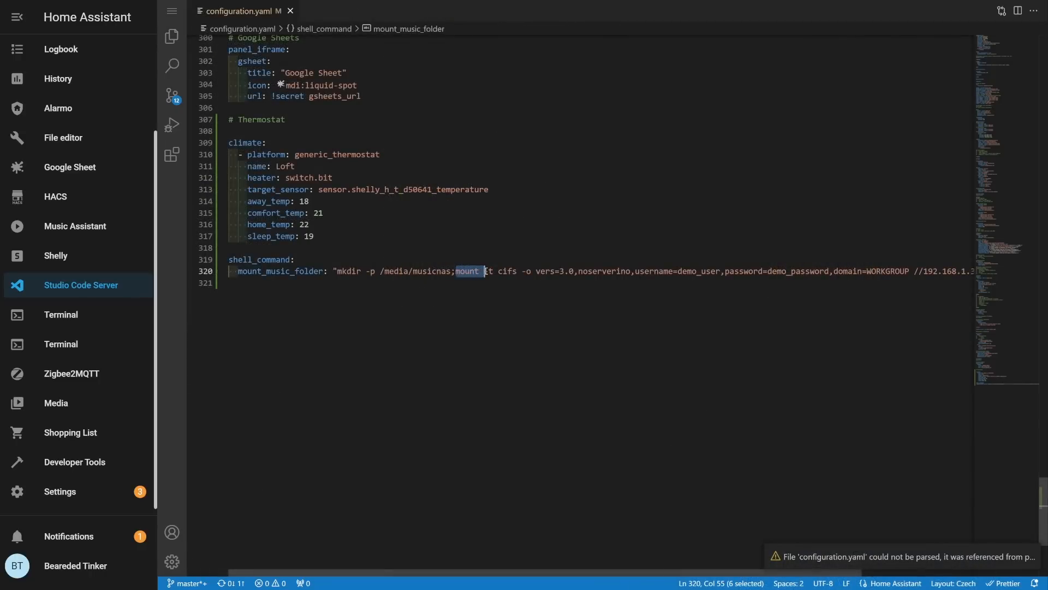
Review the mount -t cifs command's noserverino, username, password and domain=WORKGROUP options.
{"action": "left_click_drag", "start_coordinate": [484, 271], "coordinate": [576, 272]}
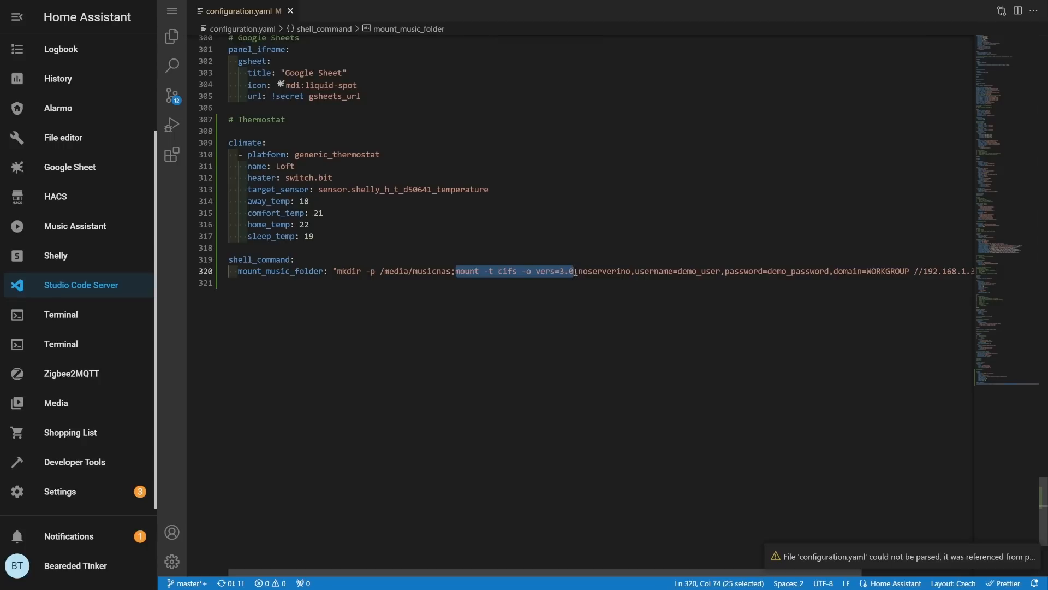
{"action": "left_click_drag", "start_coordinate": [584, 270], "coordinate": [628, 270]}
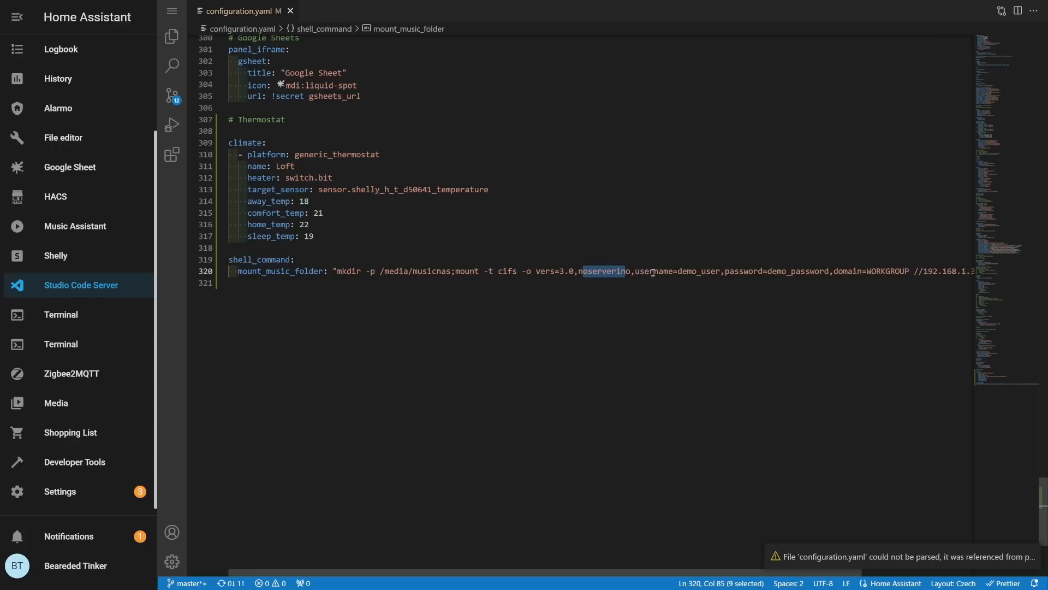
{"action": "double_click", "coordinate": [702, 271]}
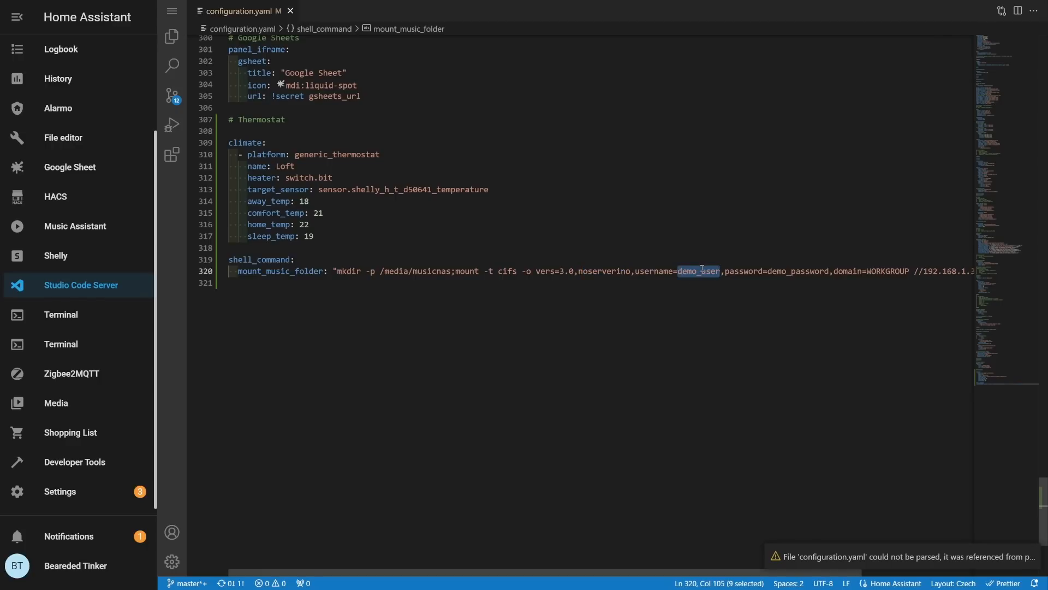
{"action": "double_click", "coordinate": [801, 271]}
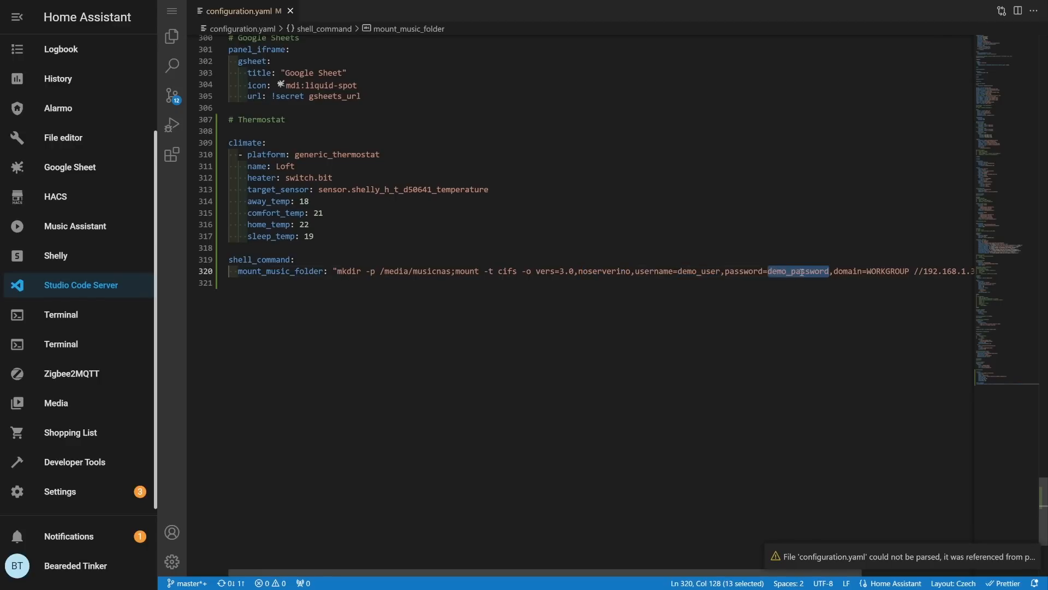
{"action": "left_click_drag", "start_coordinate": [835, 271], "coordinate": [910, 271]}
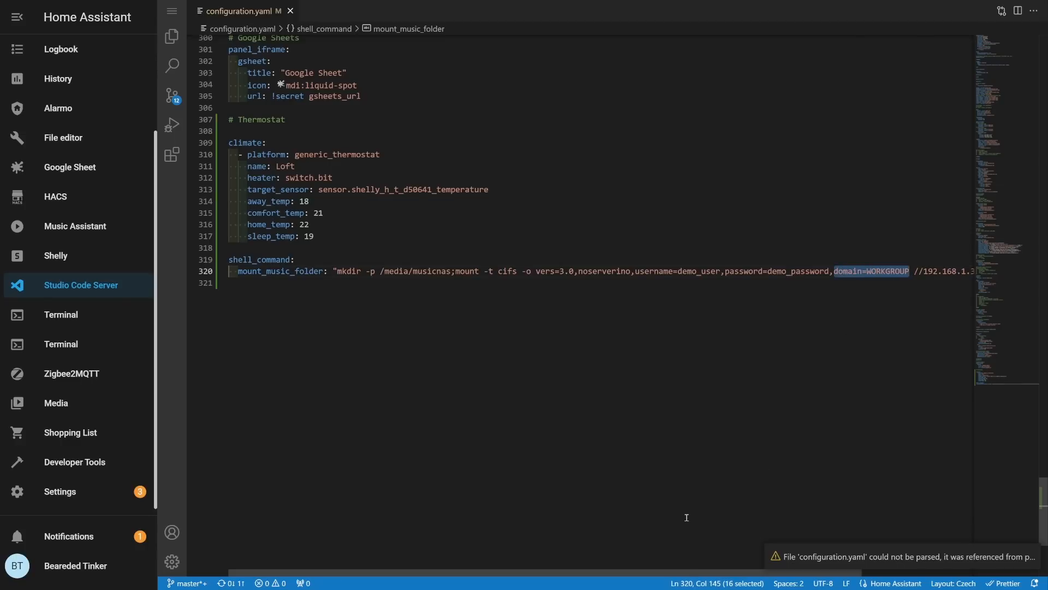
Review the NAS address 192.168.1.35, the music share name and the /media/musicnas mount point.
{"action": "left_click_drag", "start_coordinate": [687, 567], "coordinate": [923, 567]}
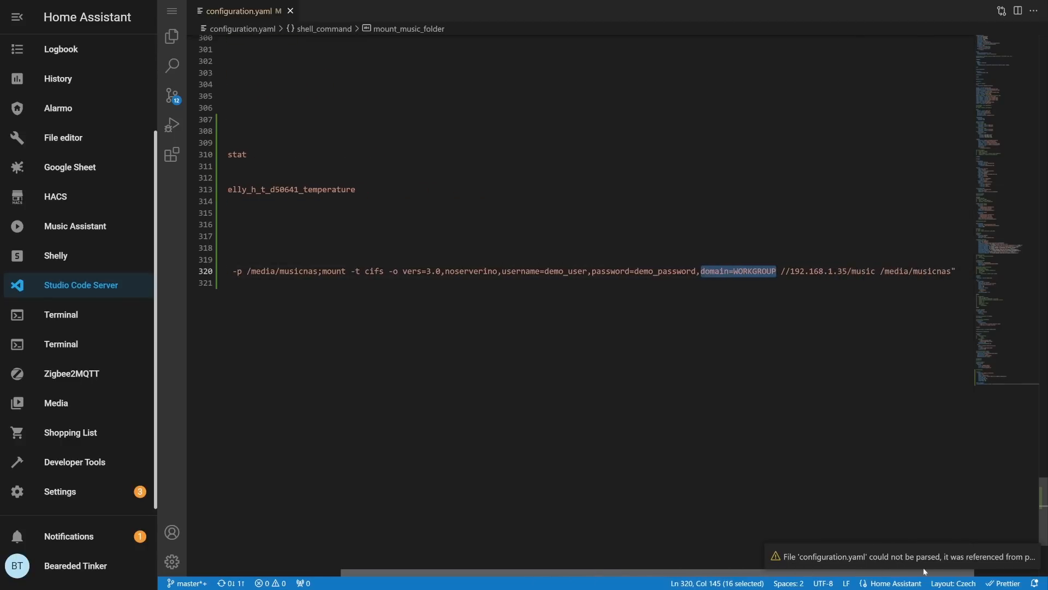
{"action": "left_click_drag", "start_coordinate": [790, 271], "coordinate": [847, 271]}
{"action": "left_click", "coordinate": [854, 271]}
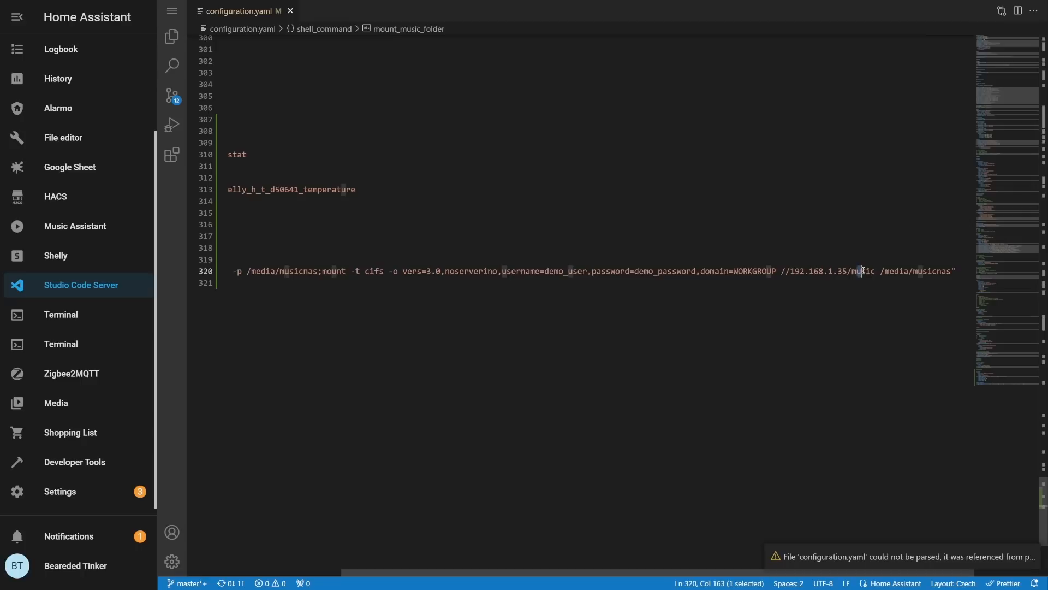
{"action": "double_click", "coordinate": [870, 271]}
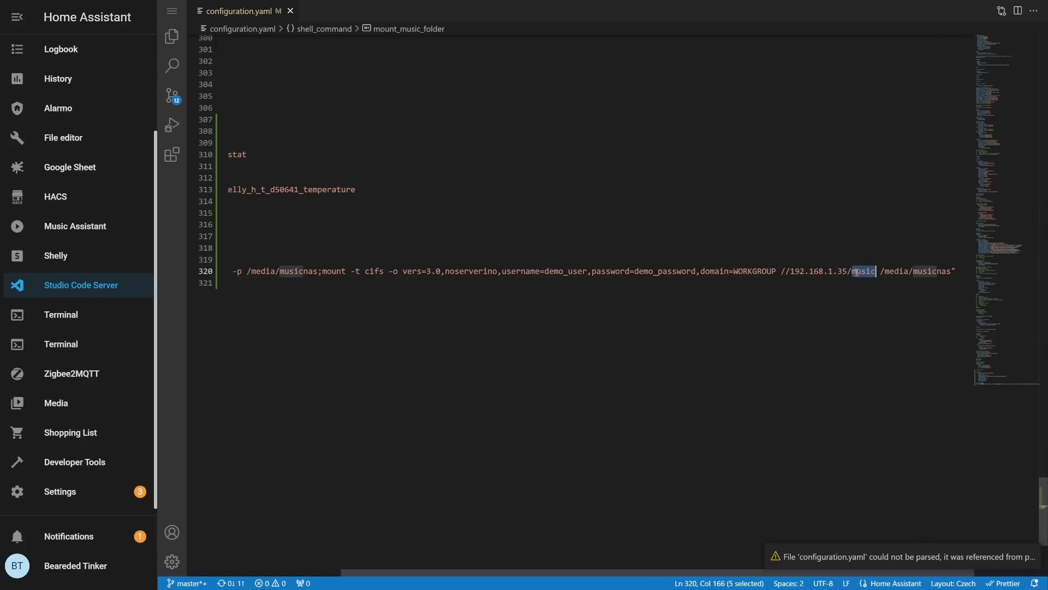
{"action": "left_click_drag", "start_coordinate": [880, 271], "coordinate": [952, 271]}
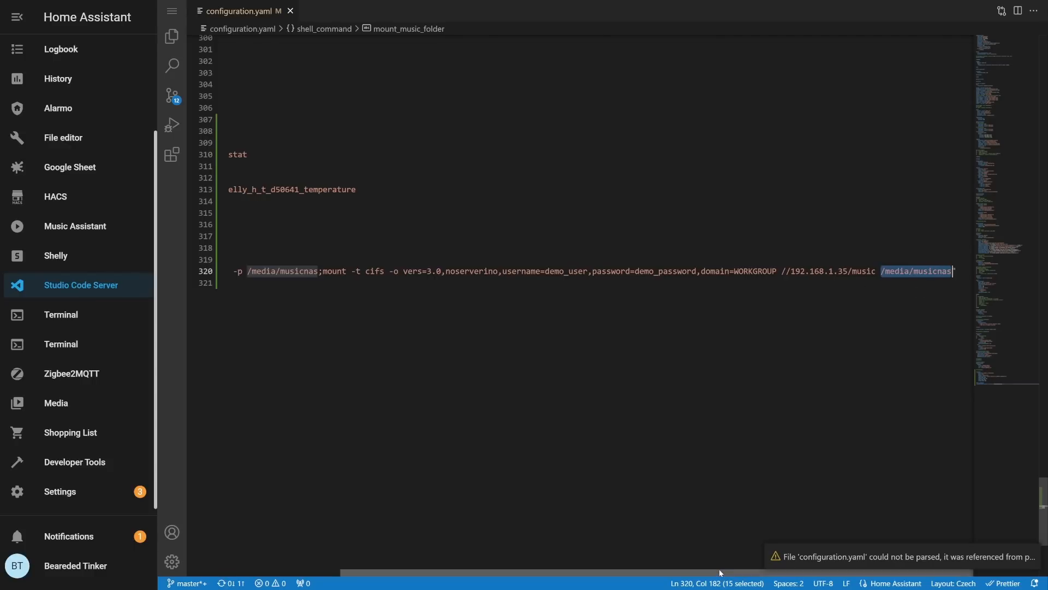
{"action": "left_click_drag", "start_coordinate": [719, 569], "coordinate": [461, 568]}
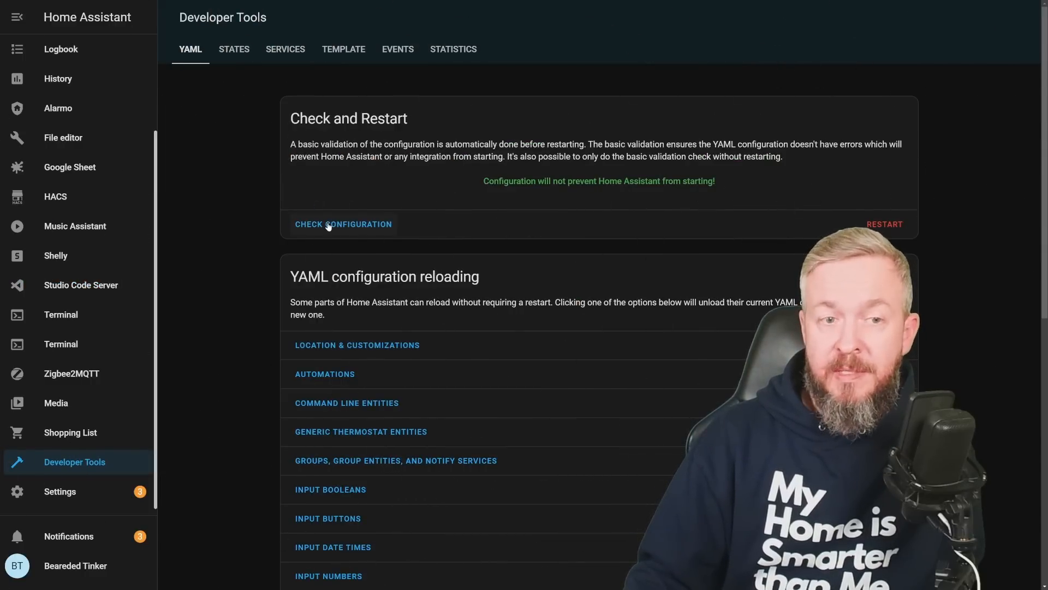
Confirm the configuration is valid and start an empty automation triggered when Home Assistant starts.
{"action": "left_click", "coordinate": [328, 226]}
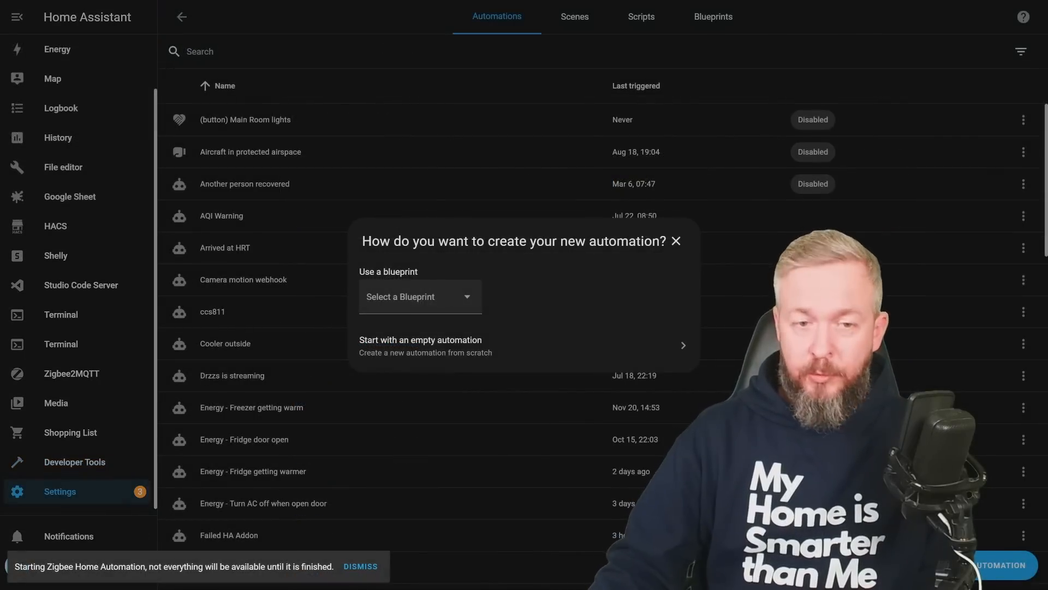
{"action": "left_click", "coordinate": [446, 345]}
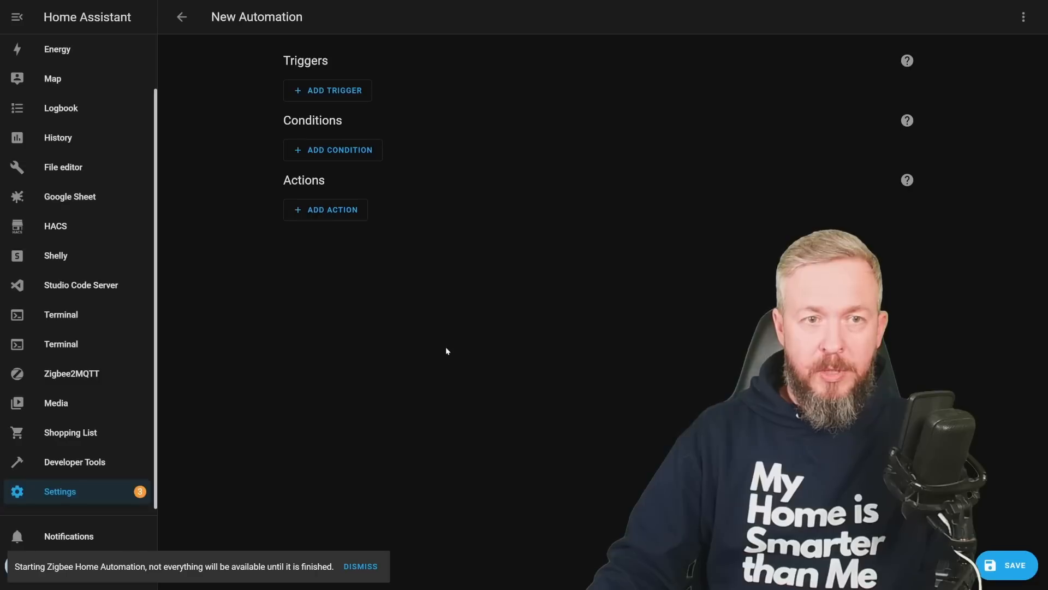
{"action": "left_click", "coordinate": [324, 94]}
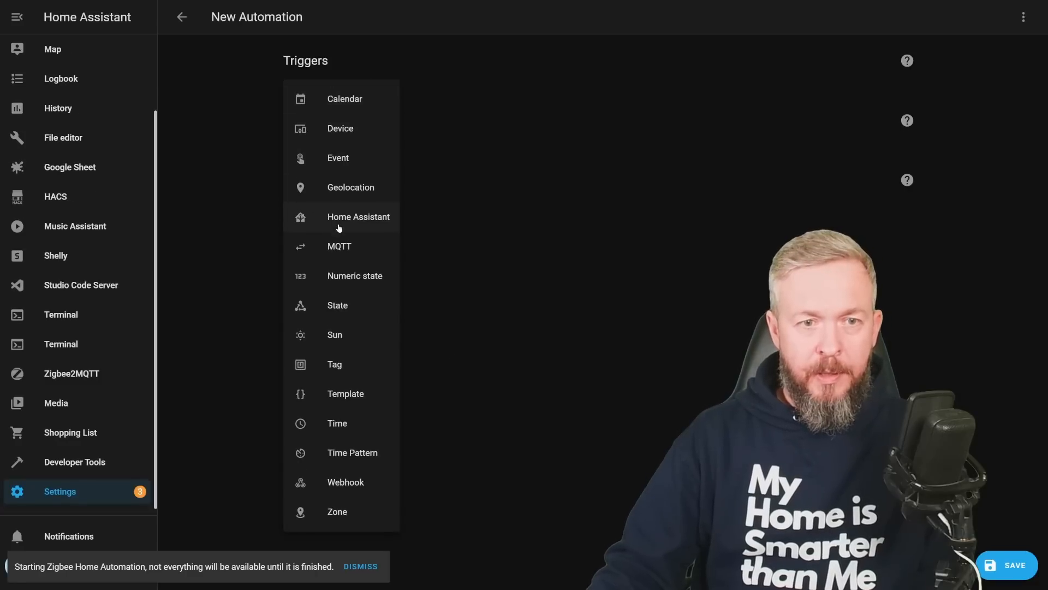
{"action": "left_click", "coordinate": [339, 217]}
{"action": "left_click", "coordinate": [321, 149]}
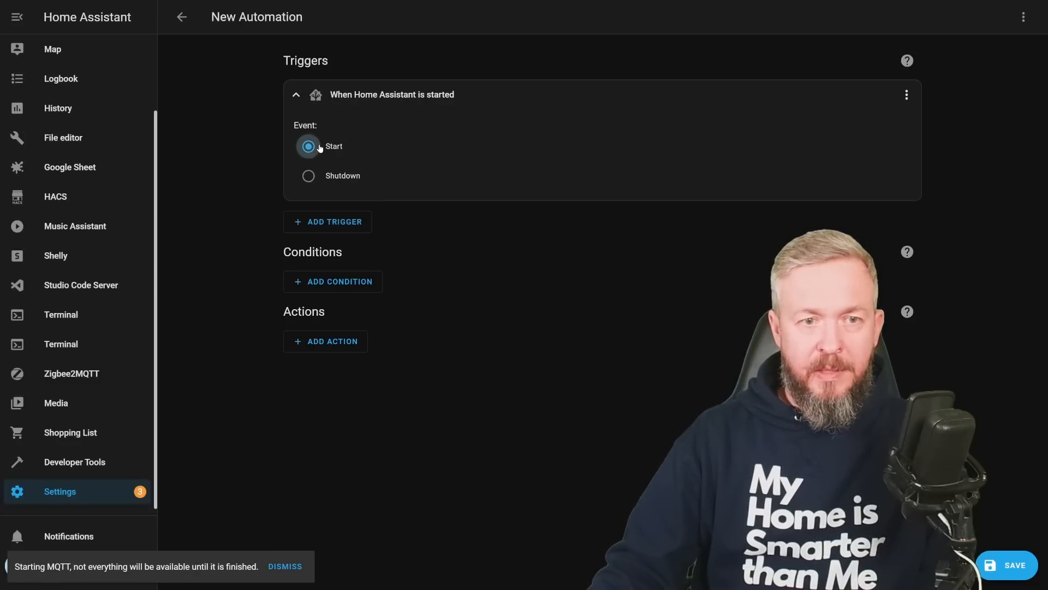
Add a service call action running shell_command.mount_music_folder and begin saving the automation.
{"action": "left_click", "coordinate": [329, 343]}
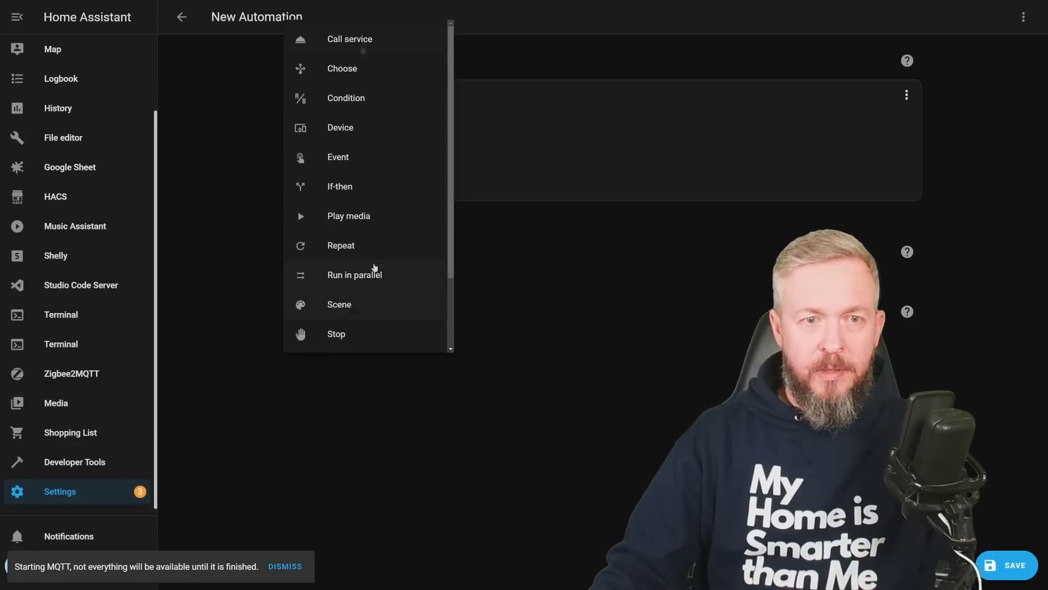
{"action": "left_click", "coordinate": [363, 42]}
{"action": "left_click", "coordinate": [383, 385]}
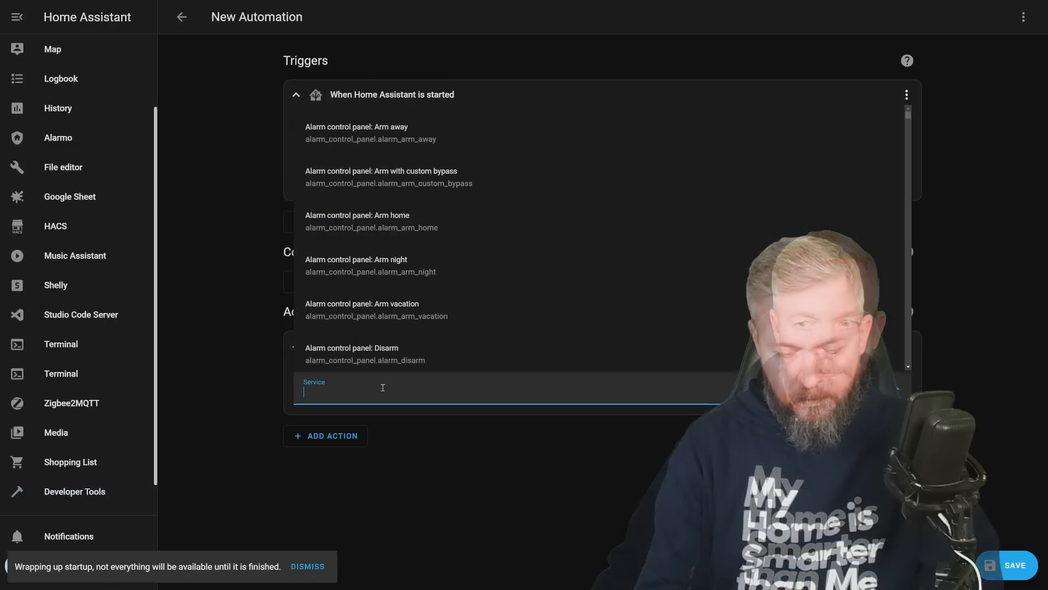
{"action": "type", "text": "moun"}
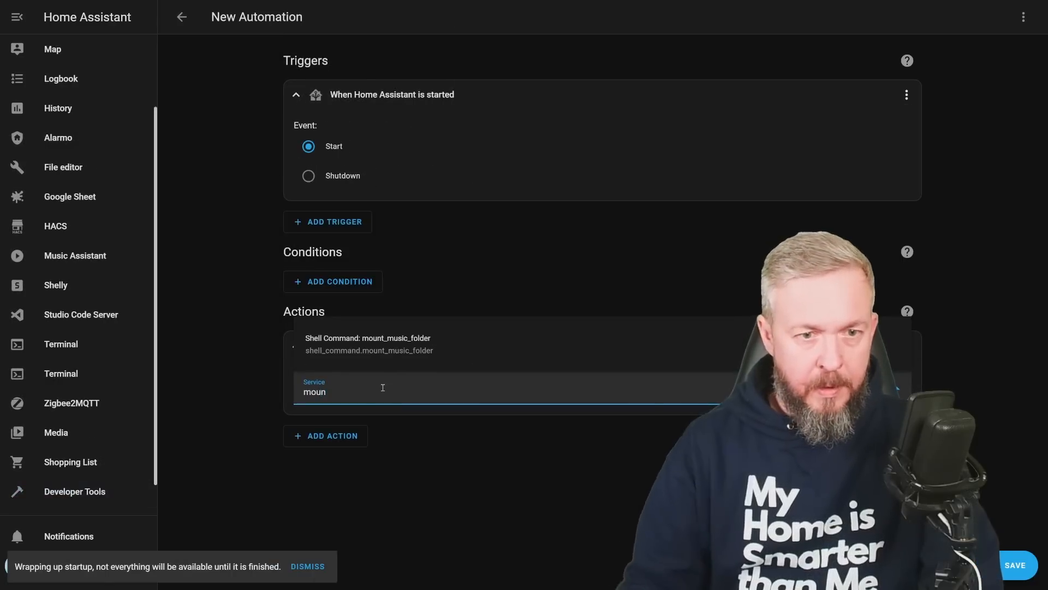
{"action": "left_click", "coordinate": [370, 345]}
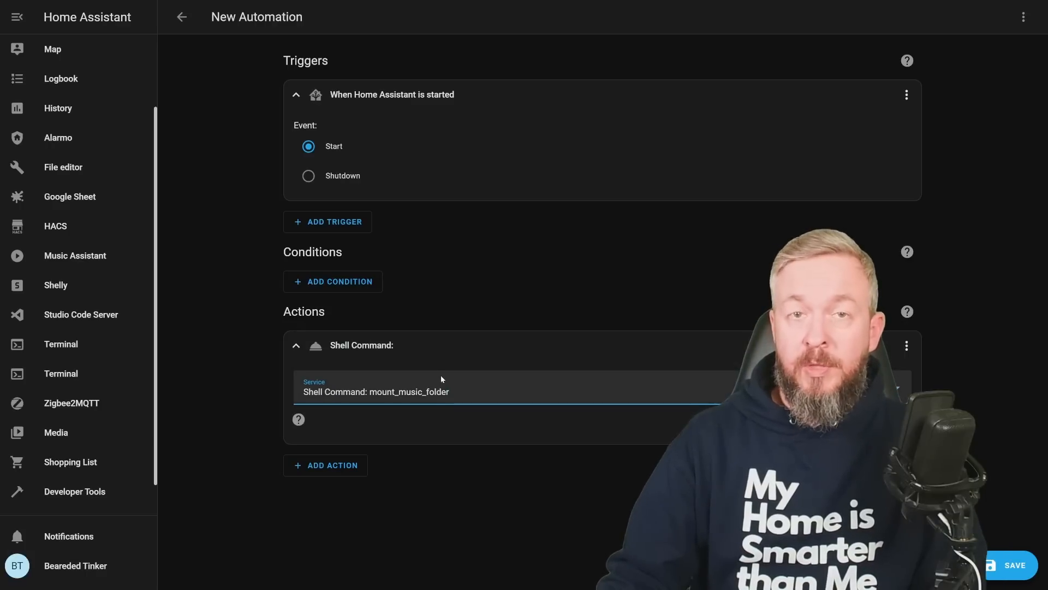
{"action": "left_click", "coordinate": [995, 562]}
Save the automation as 'Mount Samba for use with Music Assistant' with description 'Don't forget to subscribe'.
{"action": "type", "text": "Mou"}
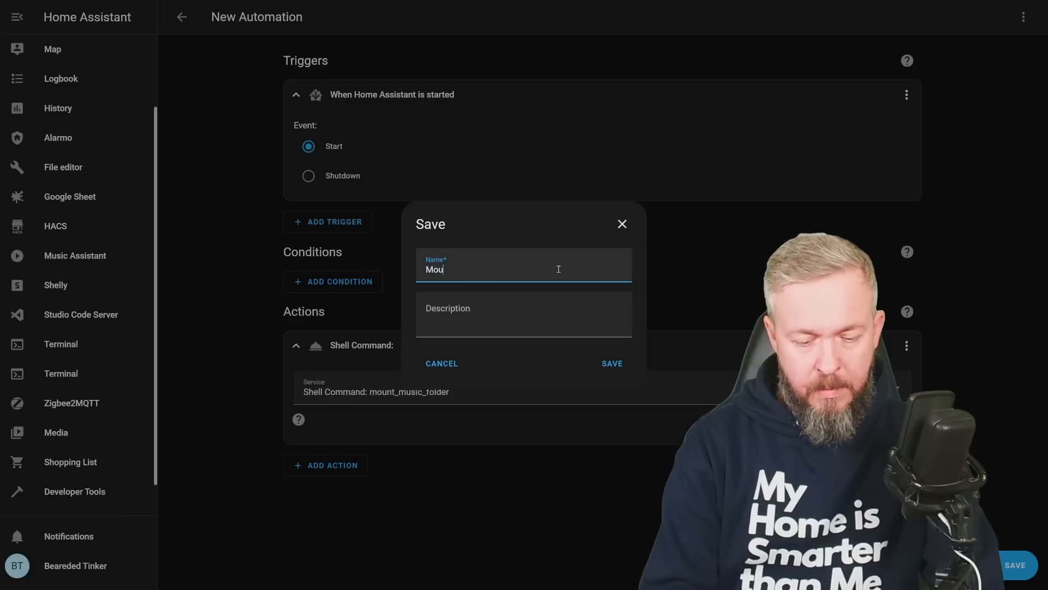
{"action": "type", "text": "nt Syn"}
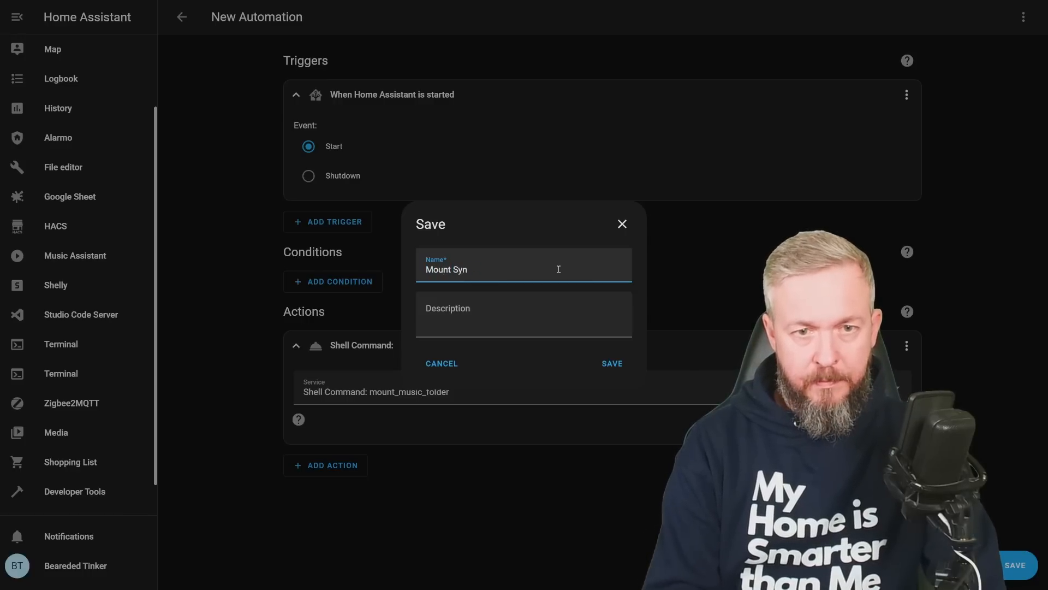
{"action": "type", "text": "ology"}
{"action": "key", "text": "ctrl+shift+Left"}
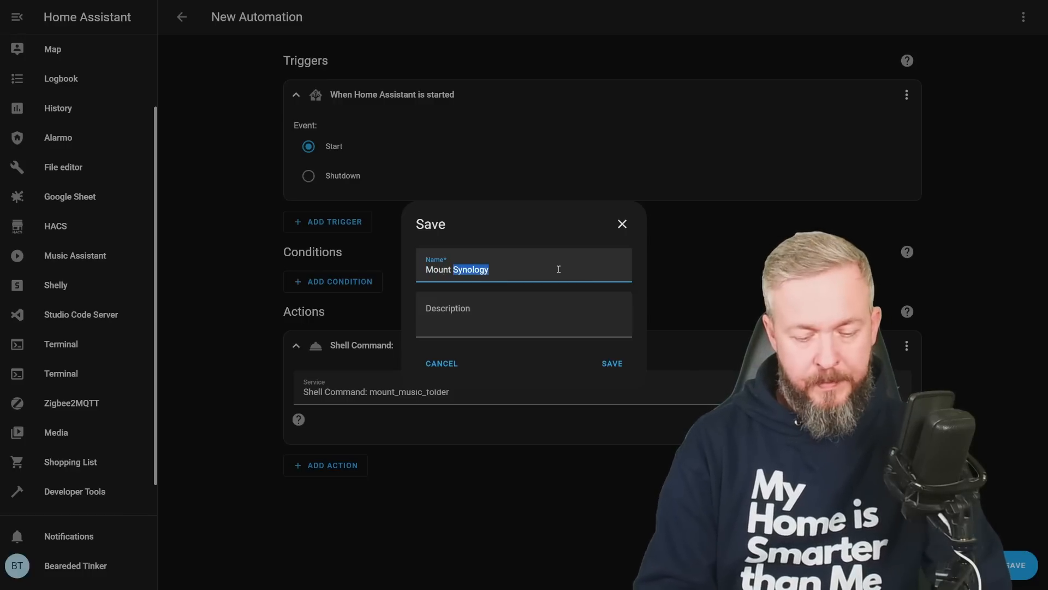
{"action": "type", "text": "Samba for us"}
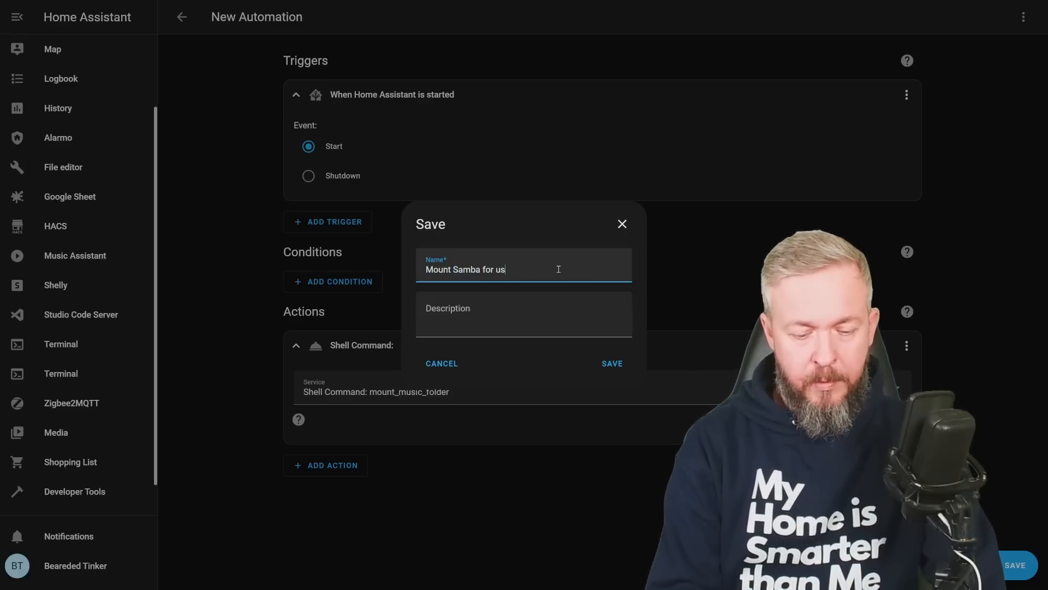
{"action": "type", "text": "e with Mus"}
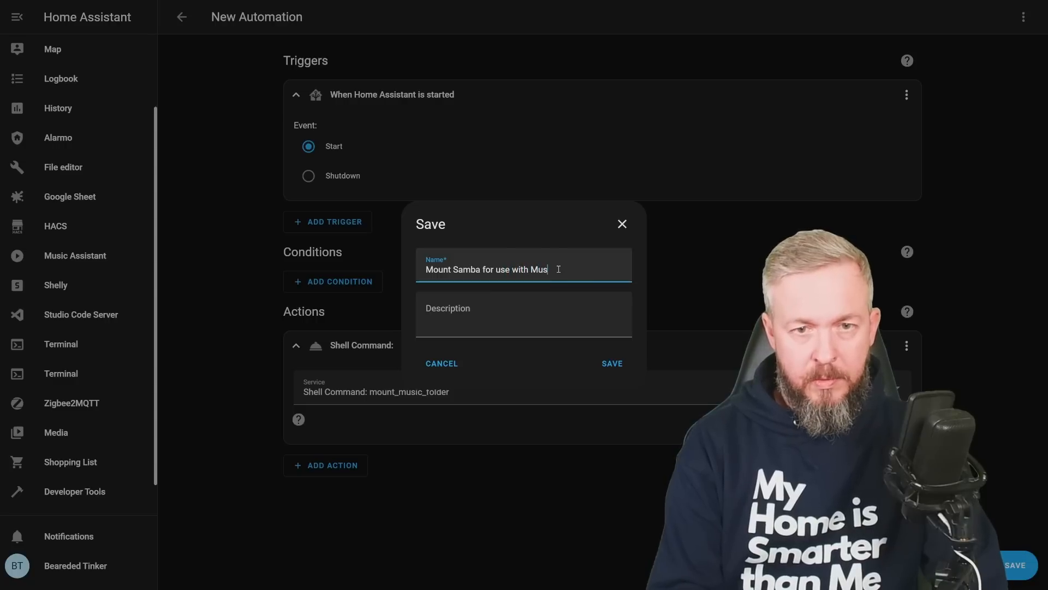
{"action": "type", "text": "ic Assistant"}
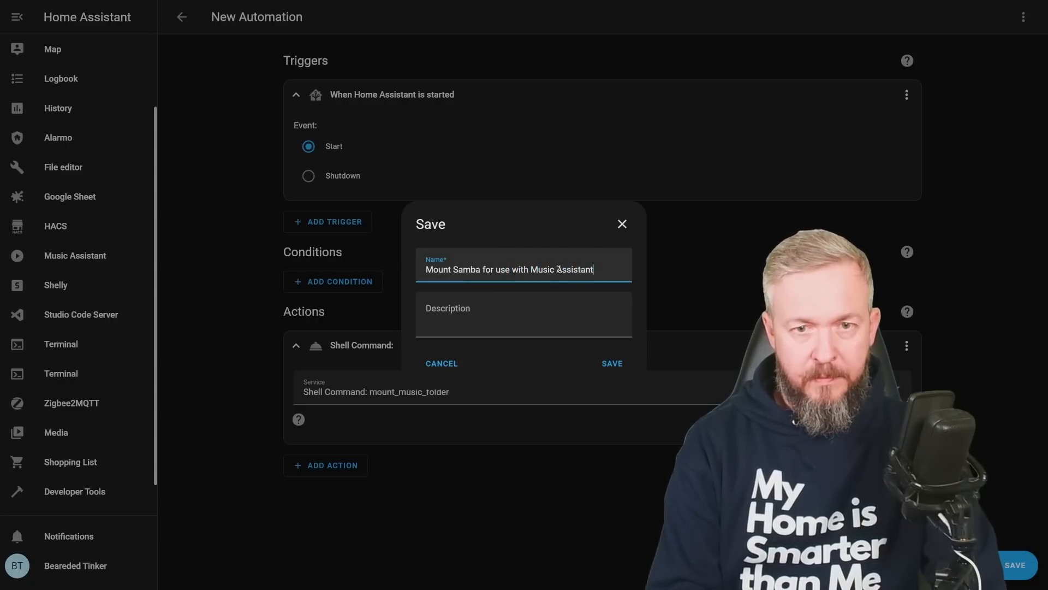
{"action": "key", "text": "Tab"}
{"action": "type", "text": "Don't"}
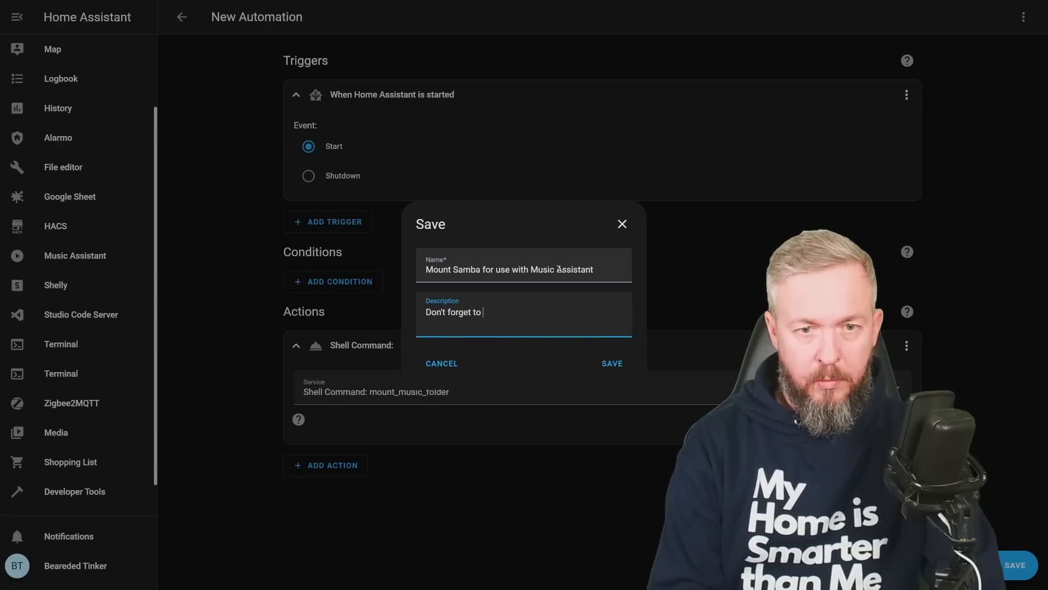
{"action": "type", "text": " forget to subsc"}
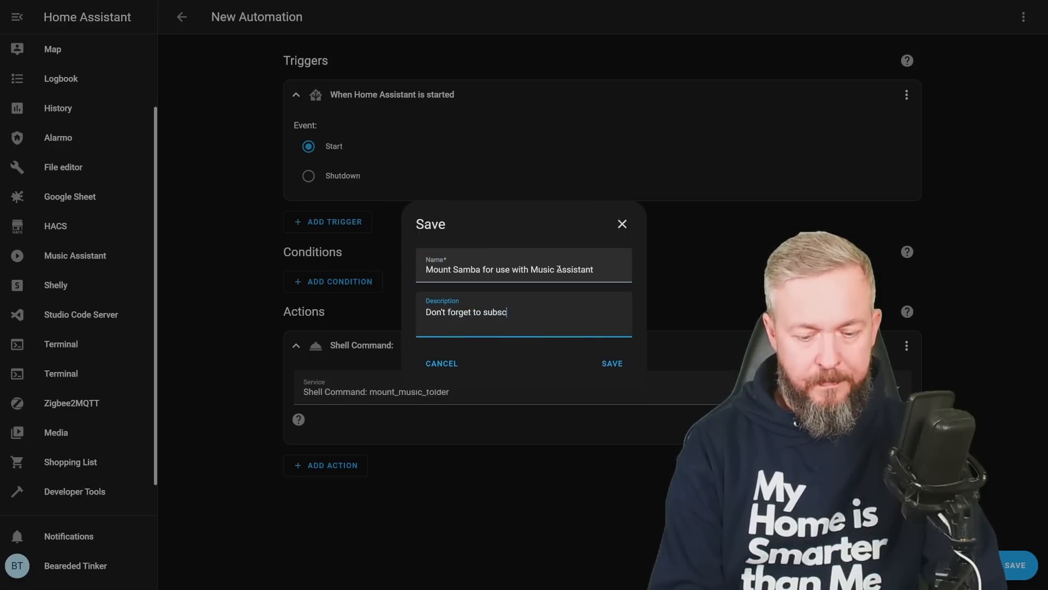
{"action": "type", "text": "ribe"}
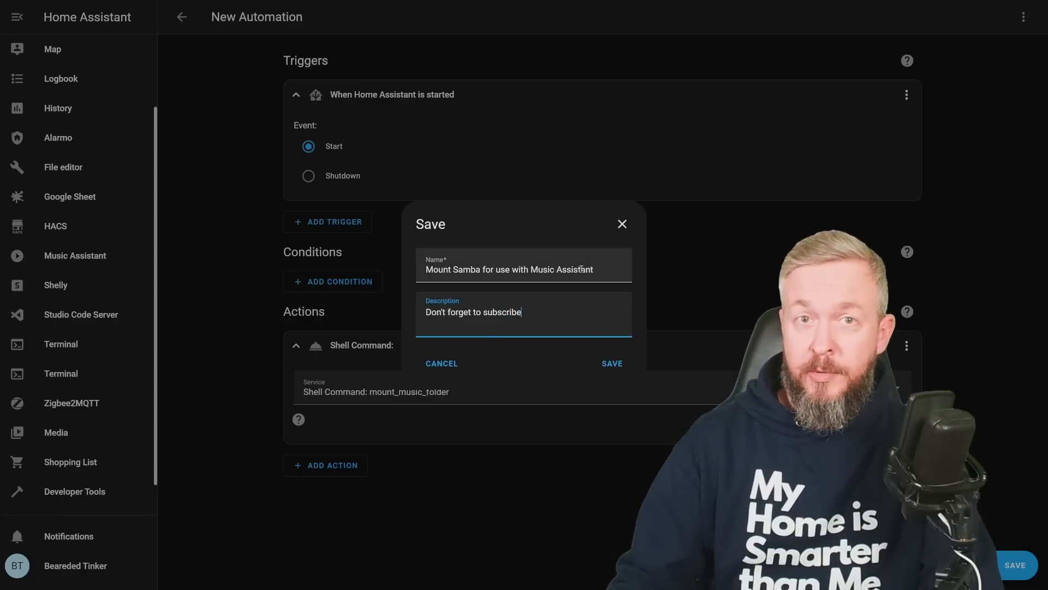
{"action": "left_click", "coordinate": [614, 364]}
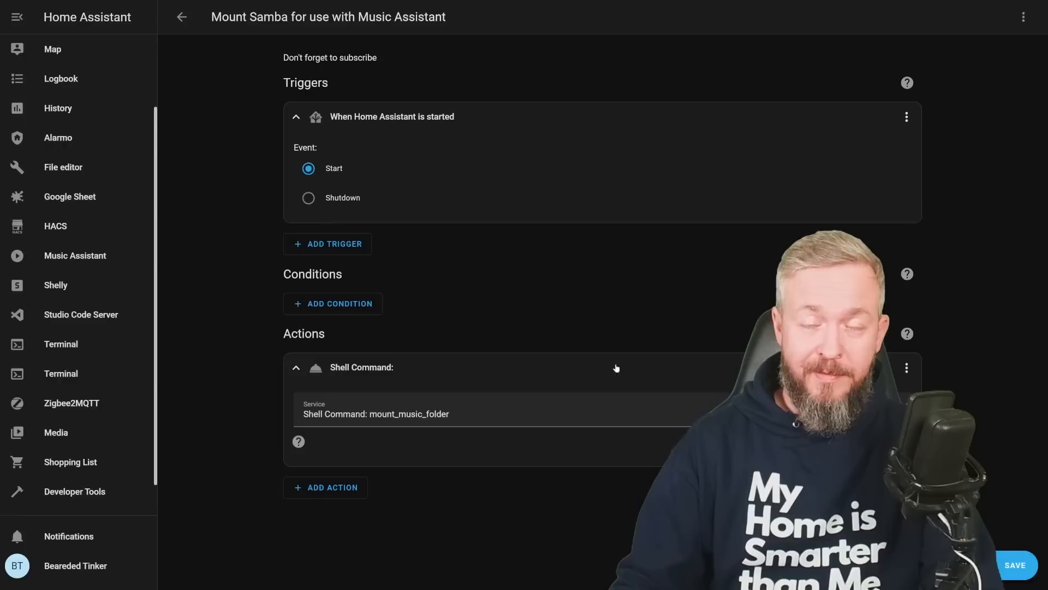
Run the automation once, then go to the media browser.
{"action": "left_click", "coordinate": [1023, 18]}
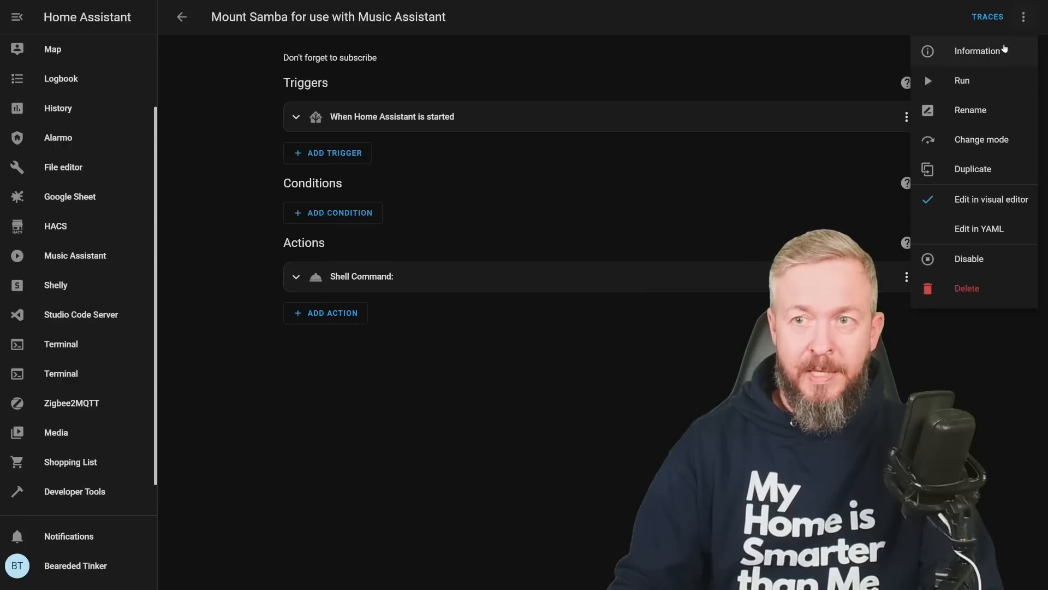
{"action": "left_click", "coordinate": [970, 91]}
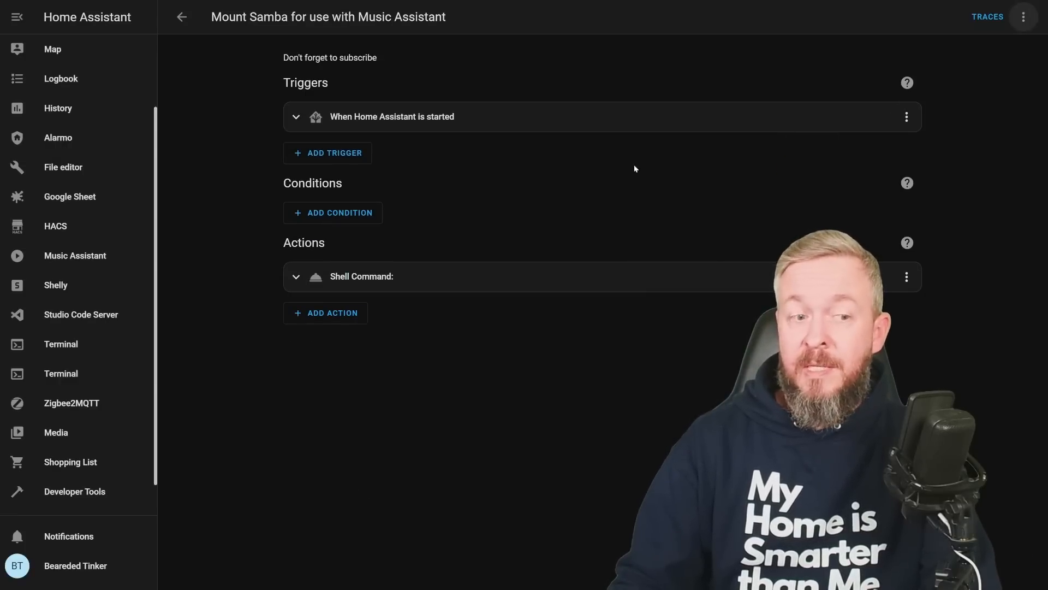
{"action": "left_click", "coordinate": [37, 435]}
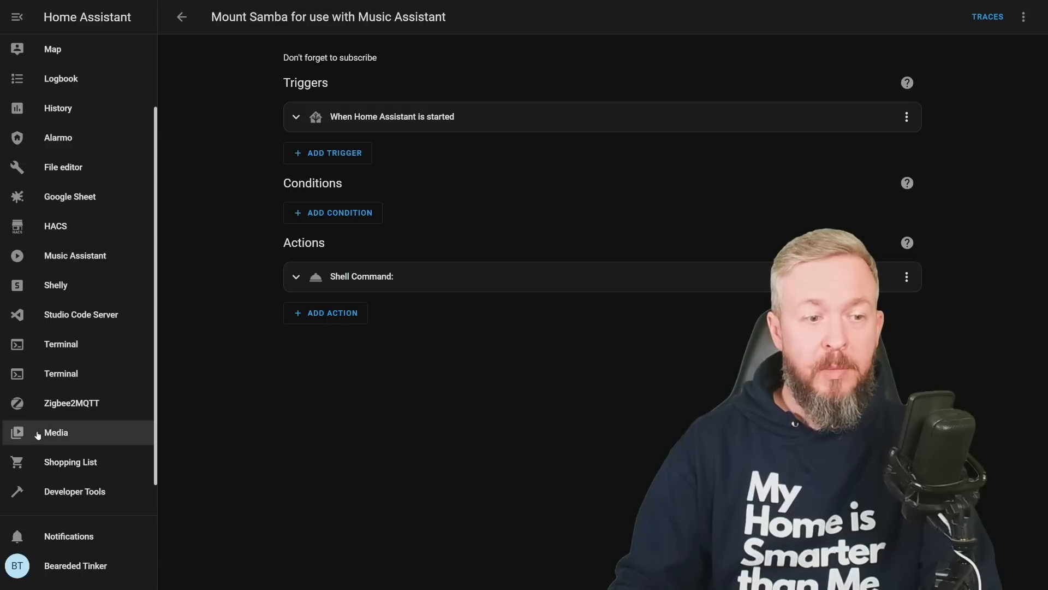
Browse the mounted musicnas folder's artist folders and MP3s, then go to Settings > Integrations.
{"action": "left_click", "coordinate": [595, 129]}
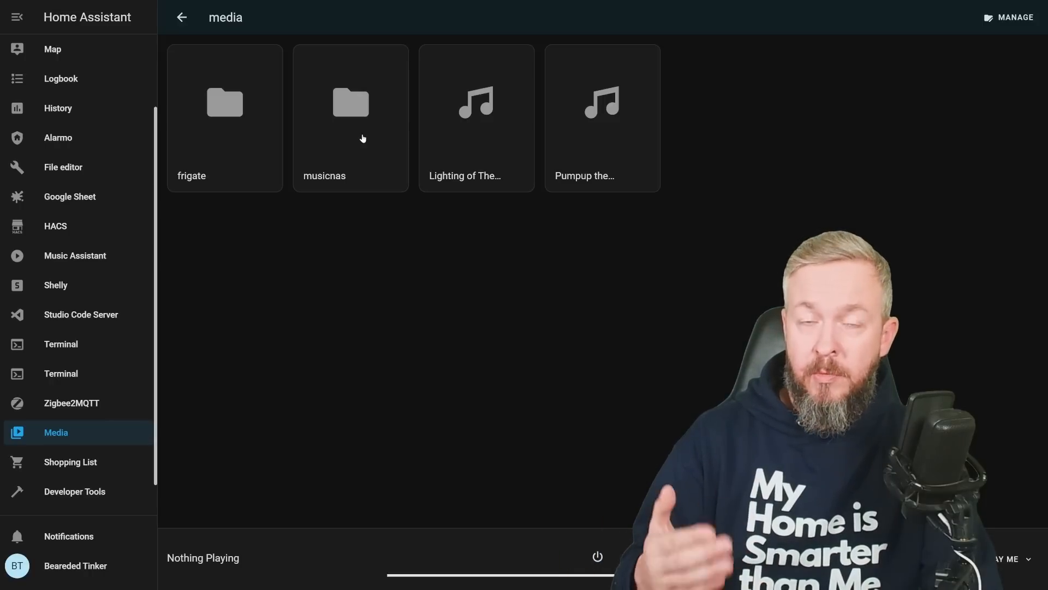
{"action": "left_click", "coordinate": [390, 114]}
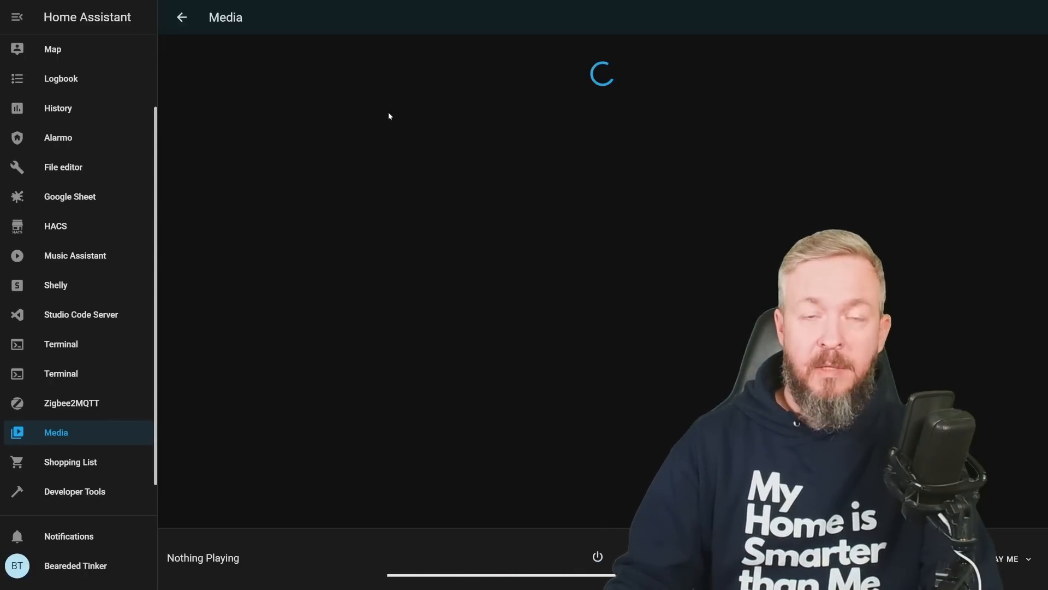
{"action": "scroll", "coordinate": [675, 270], "scroll_direction": "down", "scroll_amount": 10}
{"action": "scroll", "coordinate": [676, 269], "scroll_direction": "down", "scroll_amount": 15}
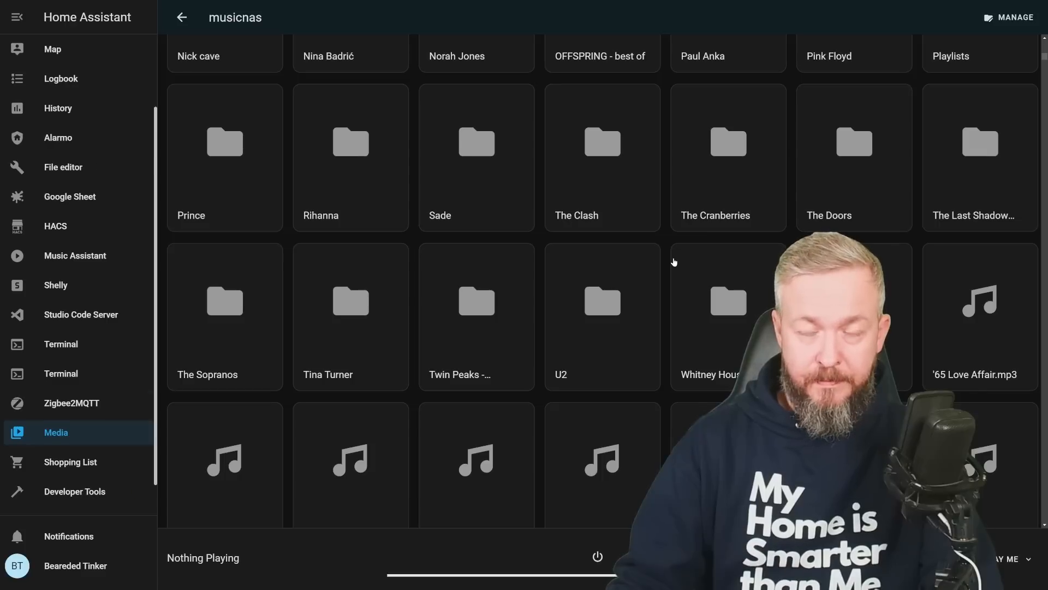
{"action": "scroll", "coordinate": [78, 481], "scroll_direction": "down", "scroll_amount": 1}
{"action": "left_click", "coordinate": [78, 491]}
{"action": "left_click", "coordinate": [548, 295]}
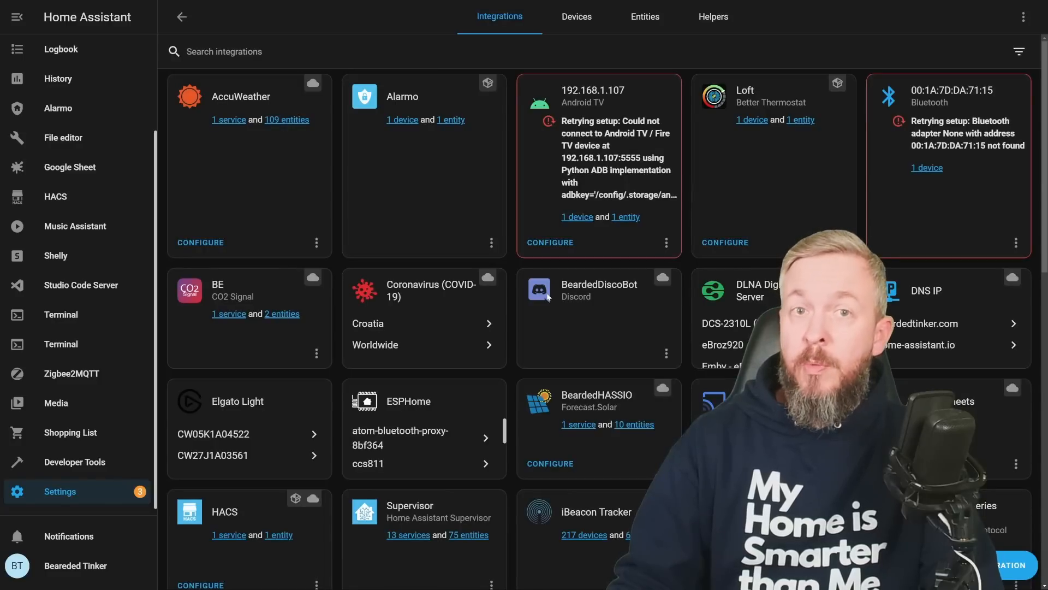
Enable the filesystem provider in Music Assistant's options, submit and finish, then open the Music Assistant panel.
{"action": "scroll", "coordinate": [544, 298], "scroll_direction": "down", "scroll_amount": 5}
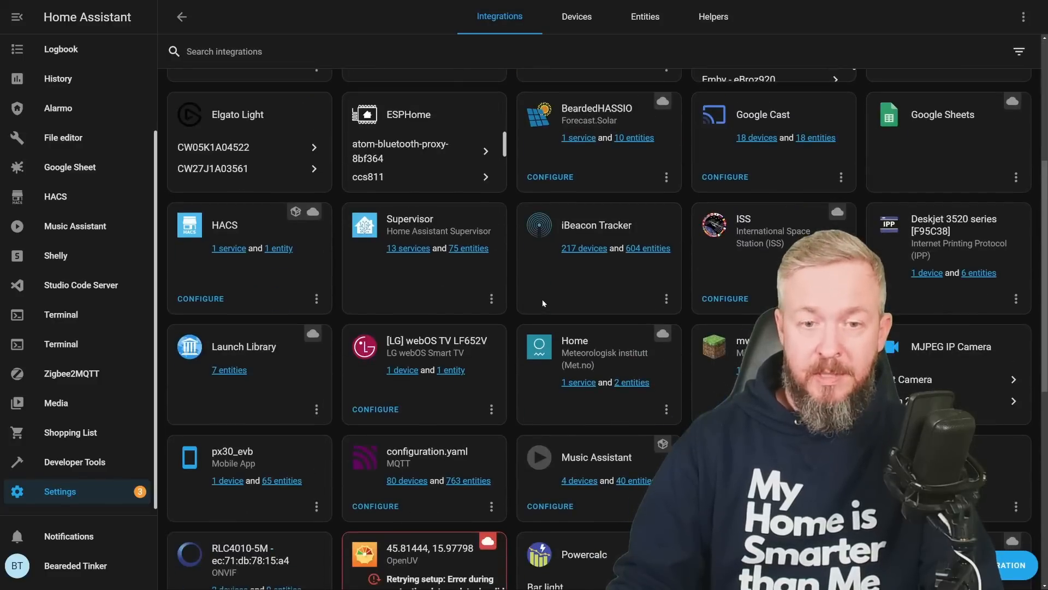
{"action": "left_click", "coordinate": [550, 506]}
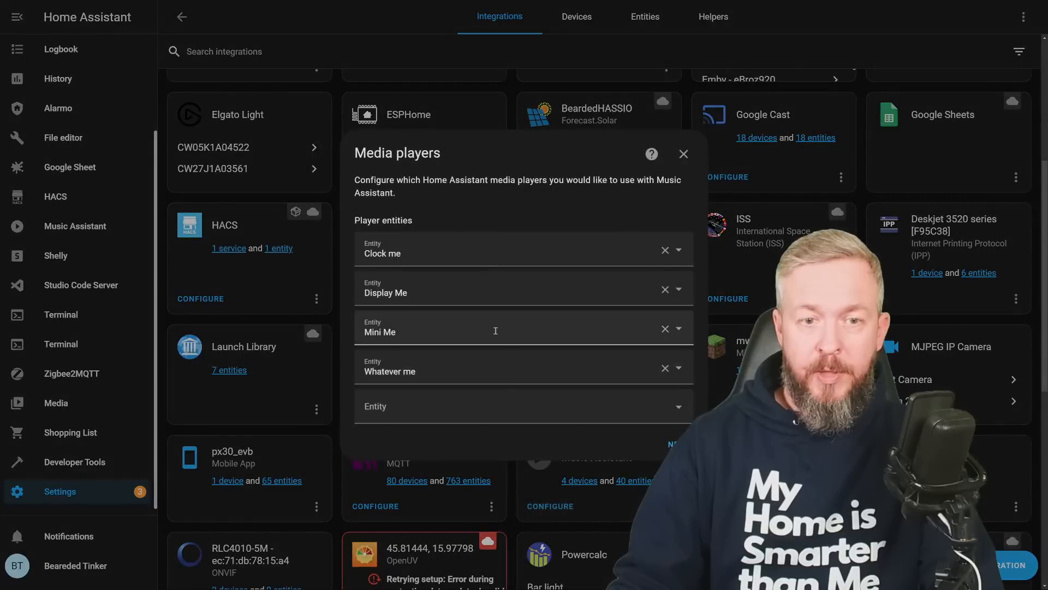
{"action": "key", "text": "Return"}
{"action": "scroll", "coordinate": [419, 439], "scroll_direction": "down", "scroll_amount": 3}
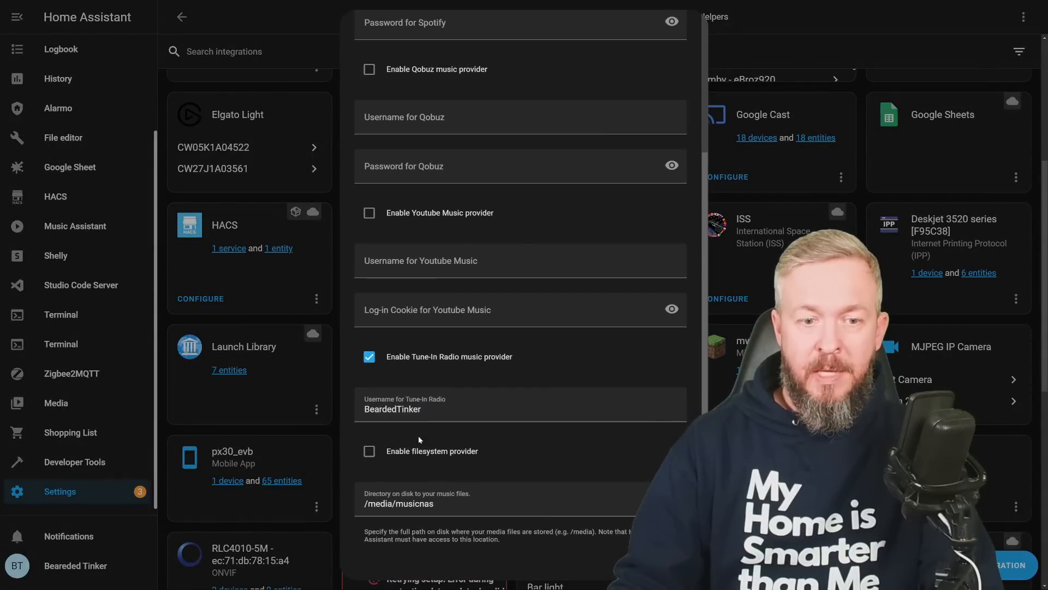
{"action": "left_click", "coordinate": [396, 455]}
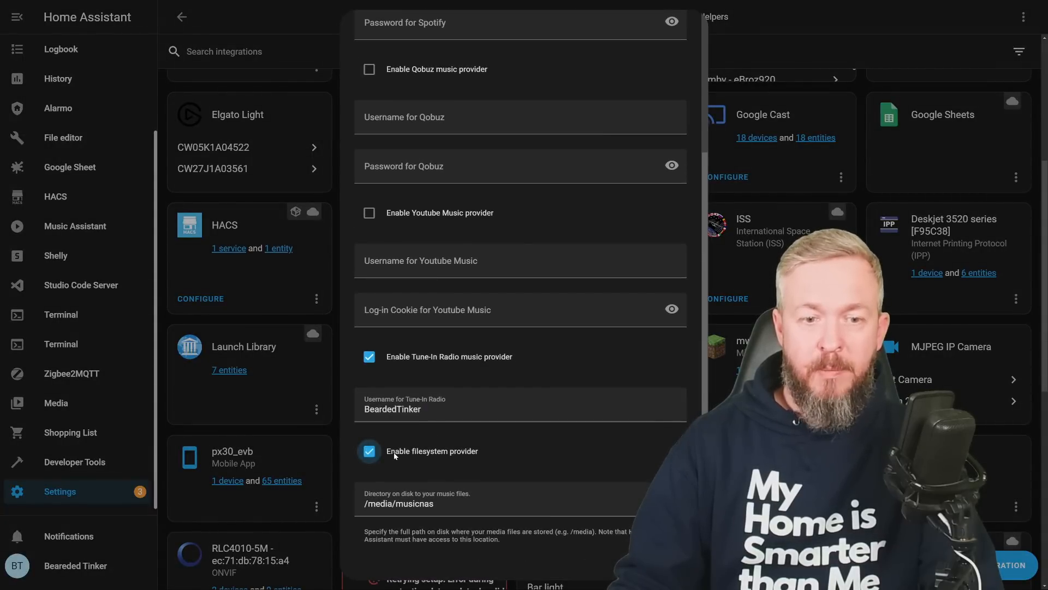
{"action": "left_click", "coordinate": [671, 564]}
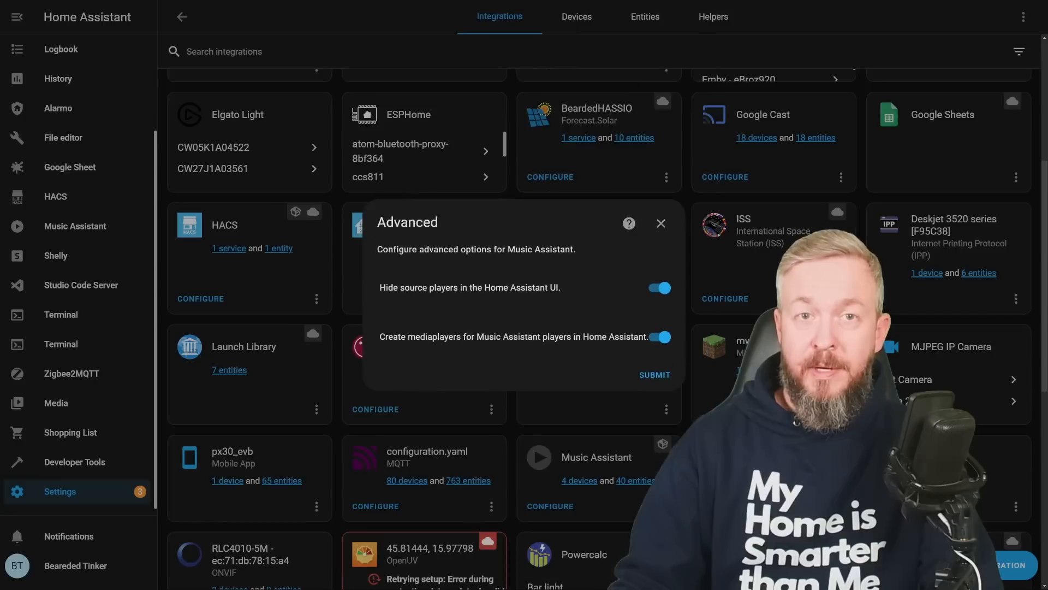
{"action": "left_click", "coordinate": [645, 376]}
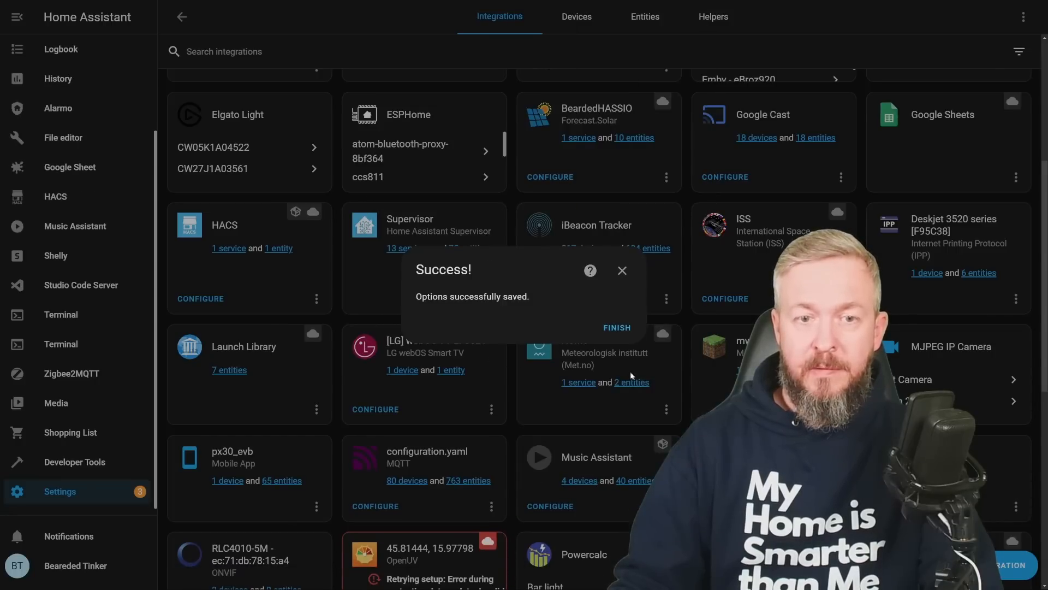
{"action": "left_click", "coordinate": [607, 329]}
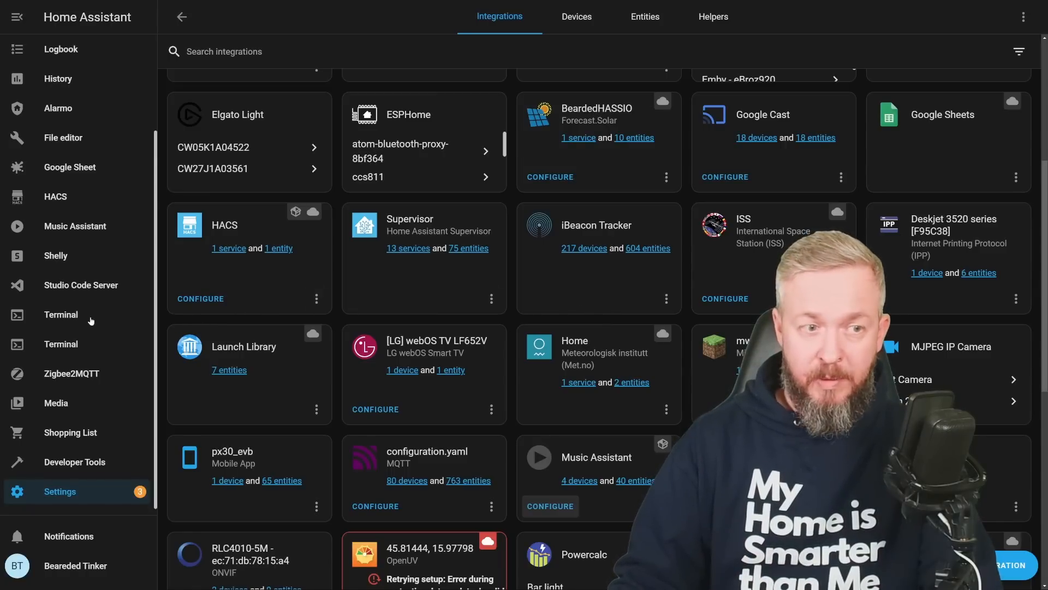
{"action": "left_click", "coordinate": [84, 227]}
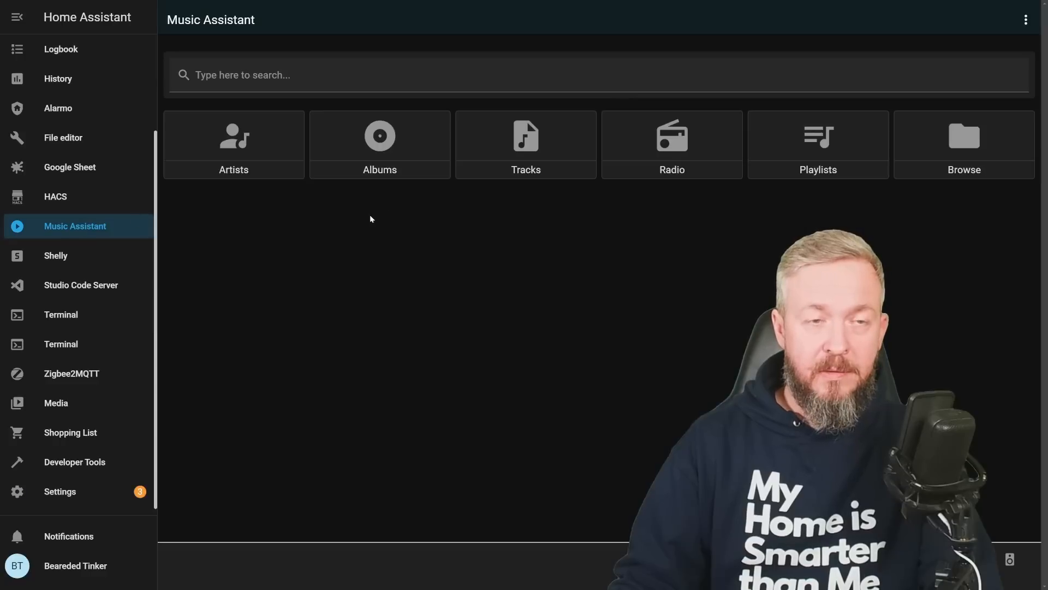
Browse the library's artists and a playlist, then open the 970-album collection.
{"action": "left_click", "coordinate": [260, 136]}
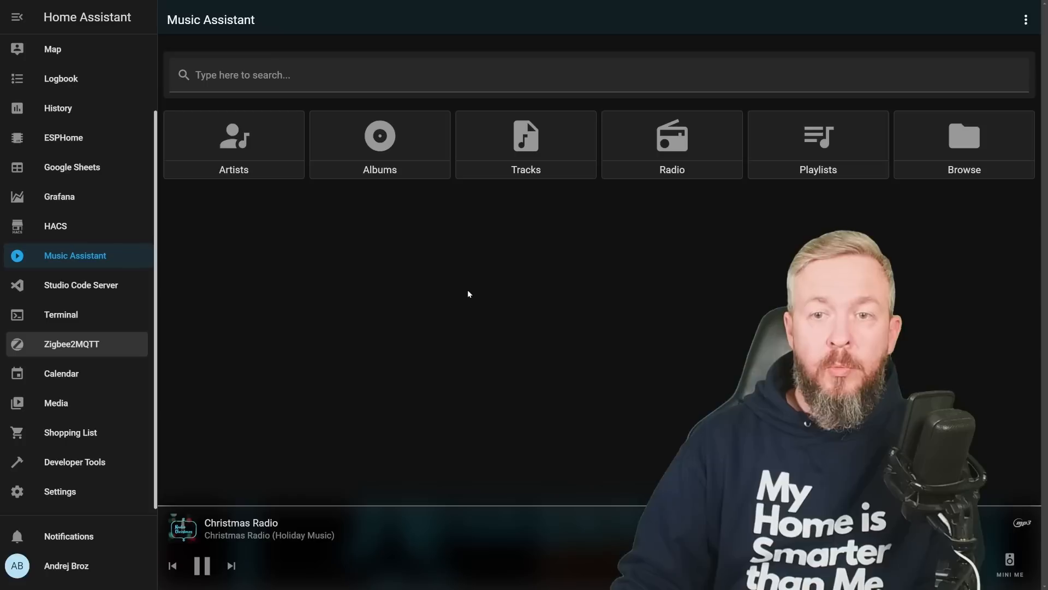
{"action": "left_click", "coordinate": [819, 143]}
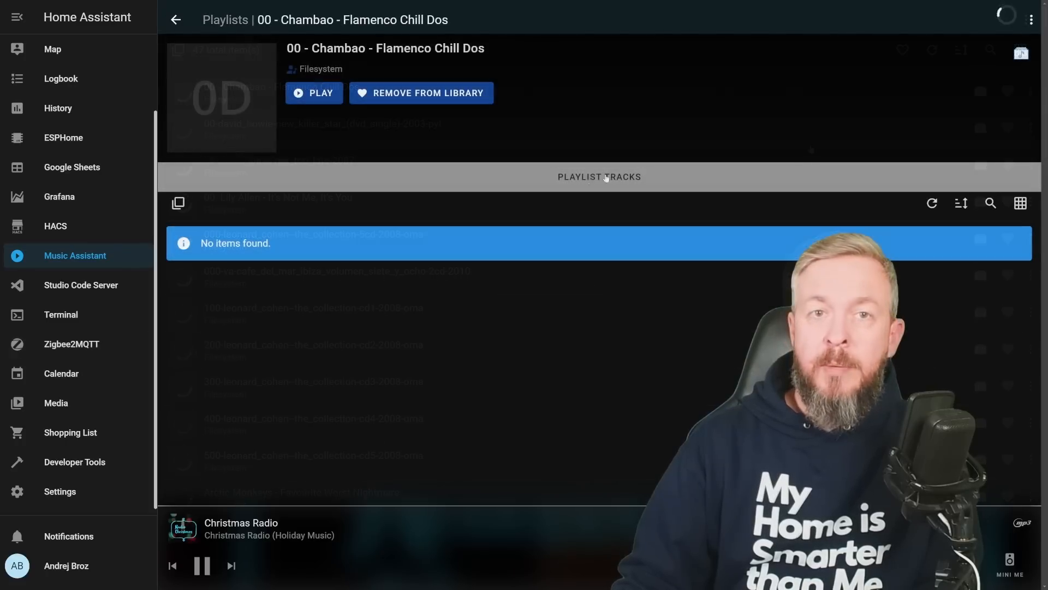
{"action": "left_click", "coordinate": [176, 19]}
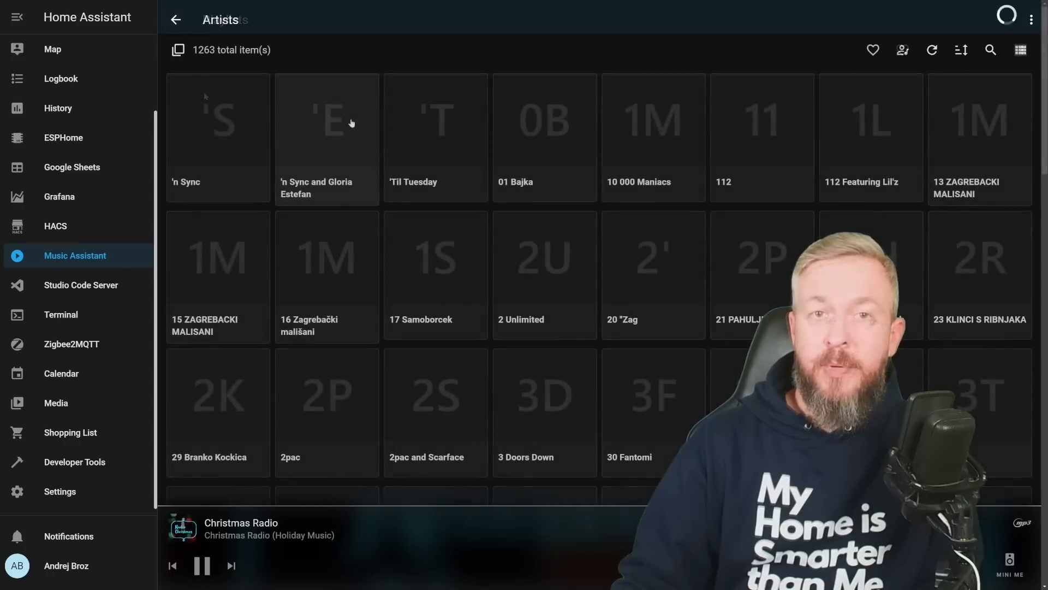
{"action": "left_click", "coordinate": [174, 20]}
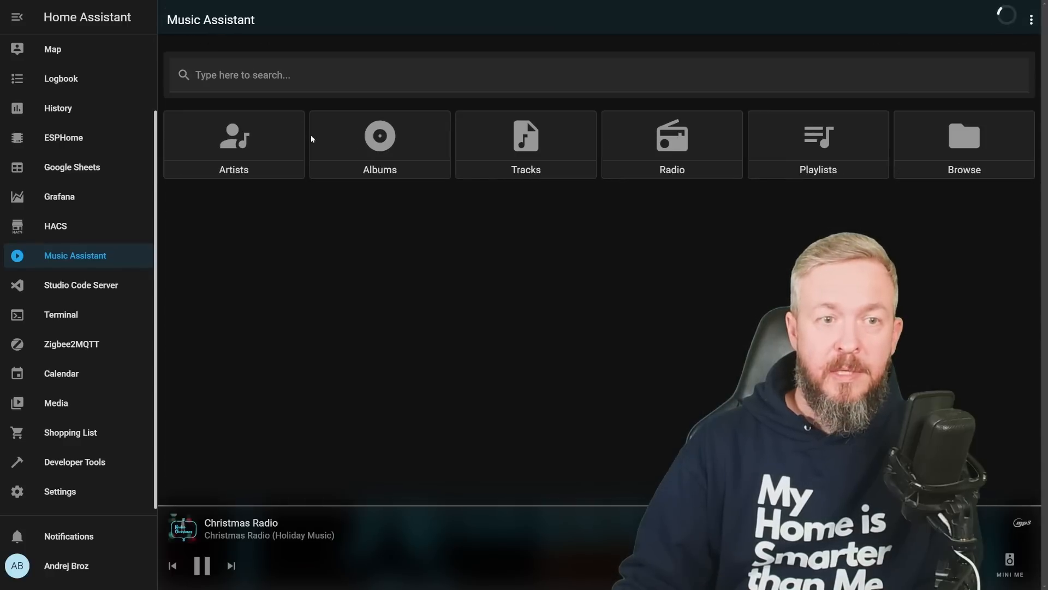
{"action": "left_click", "coordinate": [382, 143]}
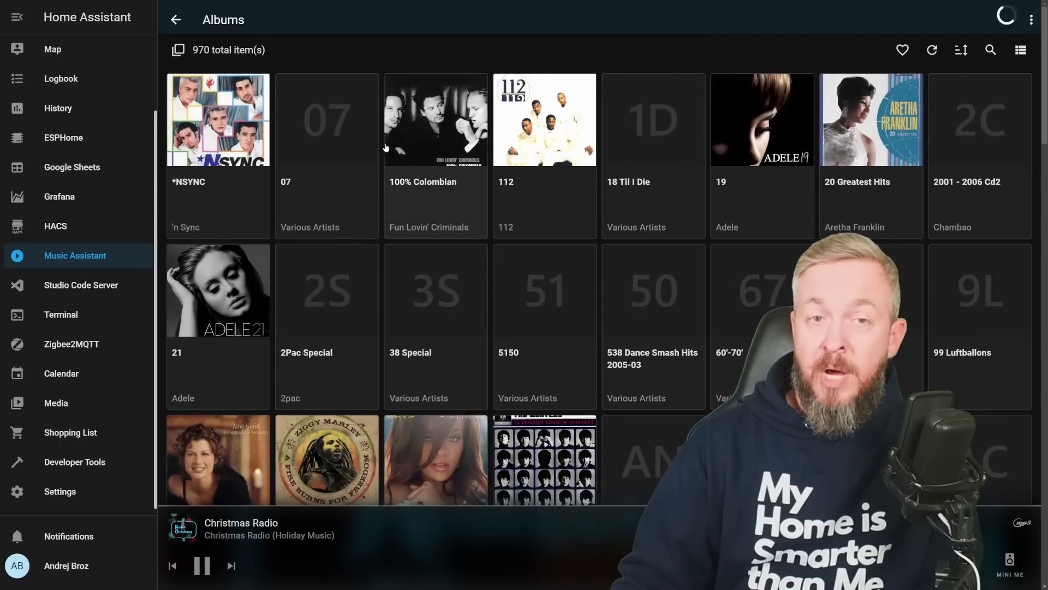
Check the 5498 library tracks, the four radio stations, and the Browse sources (Tune-in Radio, Filesystem).
{"action": "left_click", "coordinate": [178, 19]}
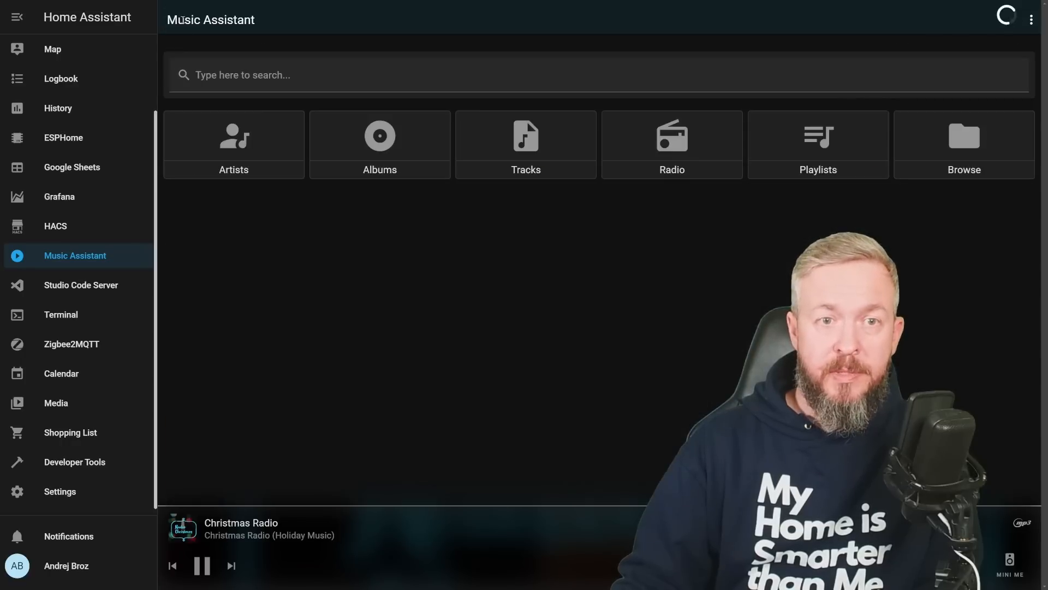
{"action": "left_click", "coordinate": [524, 155]}
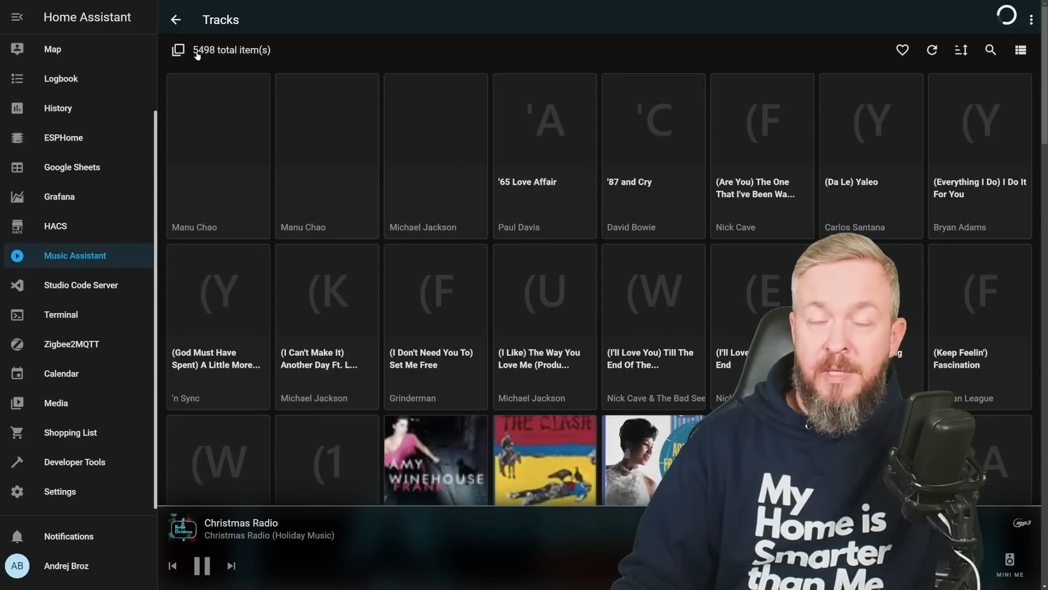
{"action": "left_click", "coordinate": [175, 19]}
{"action": "left_click", "coordinate": [667, 146]}
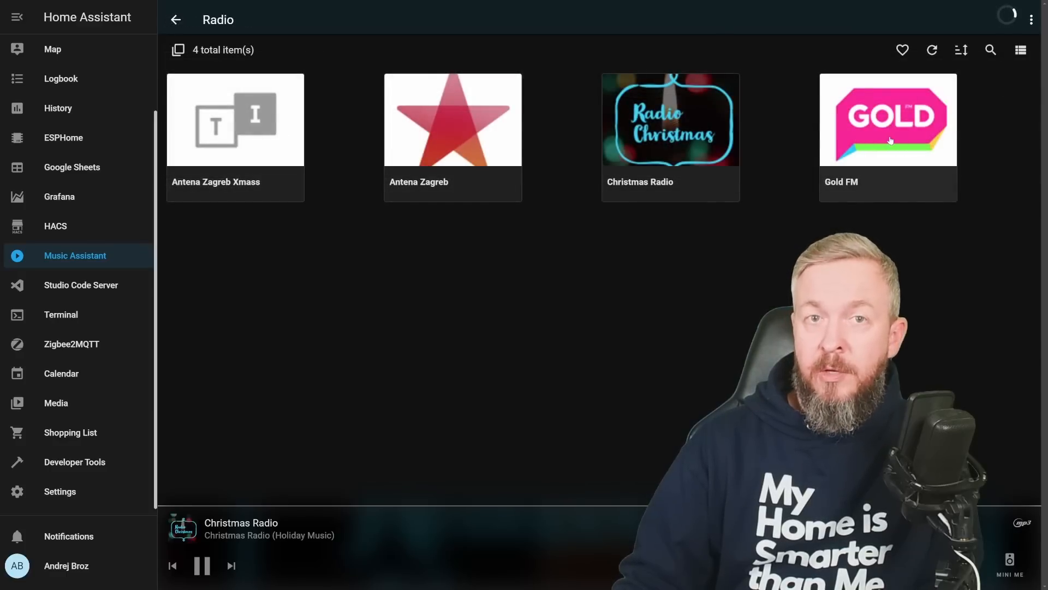
{"action": "left_click", "coordinate": [172, 19]}
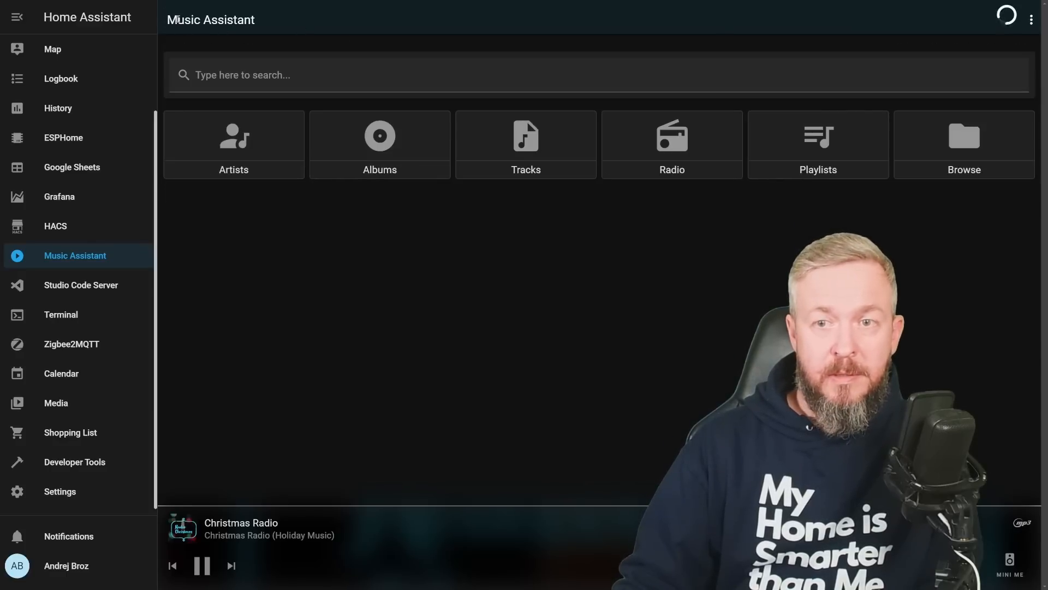
{"action": "left_click", "coordinate": [952, 170]}
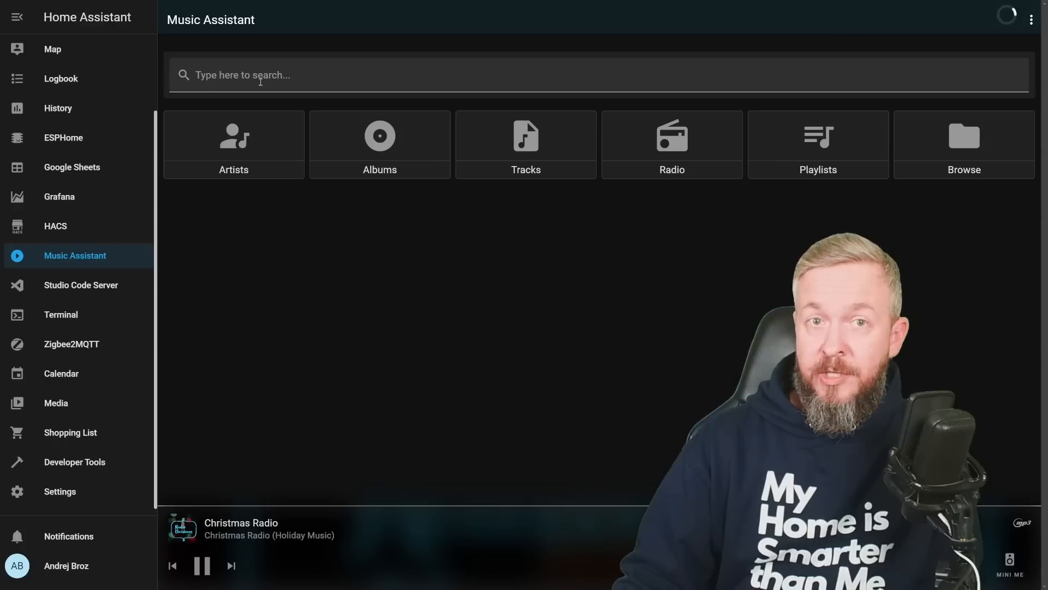
Search the library for 'Christmas', filter down to its 9 tracks, and show the players list.
{"action": "left_click", "coordinate": [260, 81]}
{"action": "type", "text": "Christmas"}
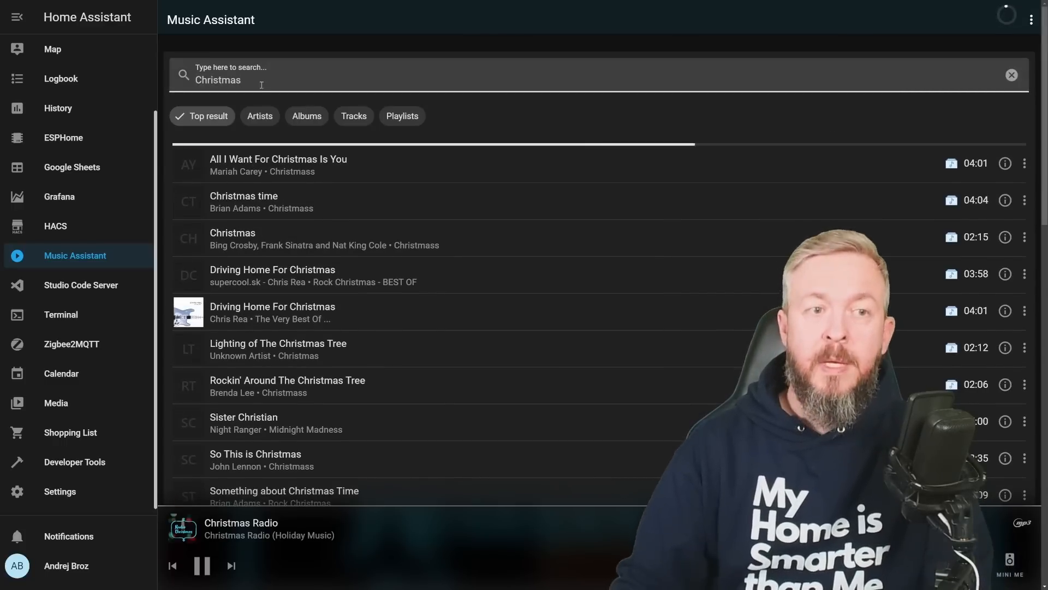
{"action": "scroll", "coordinate": [334, 217], "scroll_direction": "down", "scroll_amount": 6}
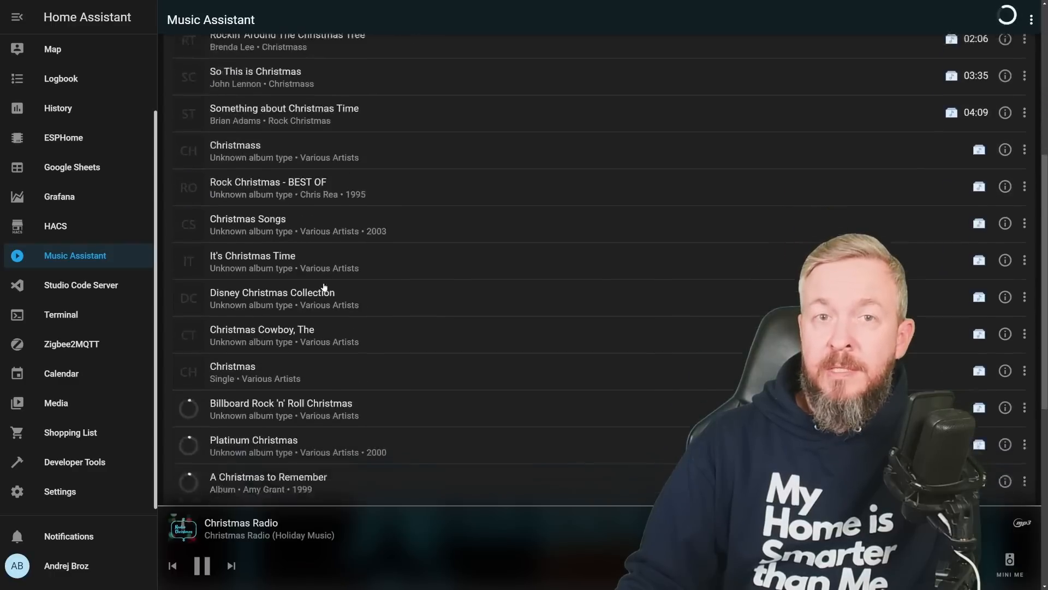
{"action": "scroll", "coordinate": [327, 245], "scroll_direction": "up", "scroll_amount": 6}
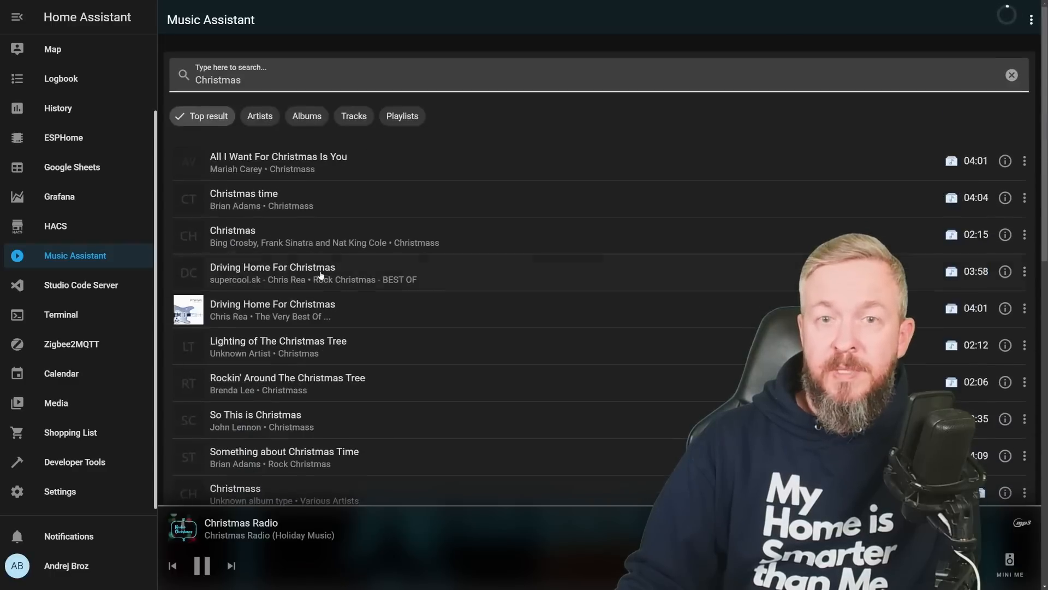
{"action": "left_click", "coordinate": [255, 118]}
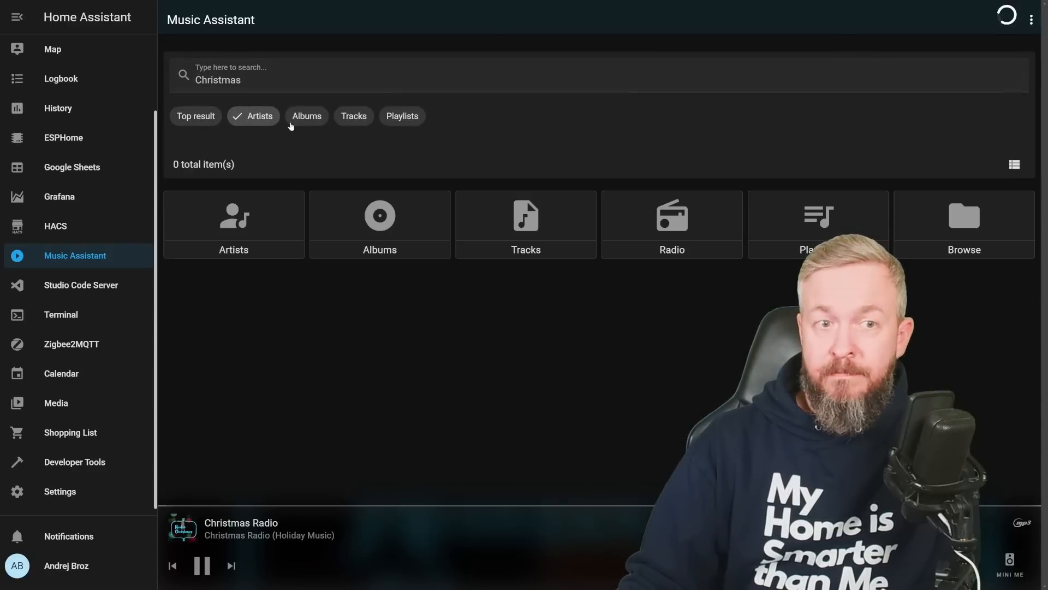
{"action": "left_click", "coordinate": [306, 116]}
{"action": "left_click", "coordinate": [350, 120]}
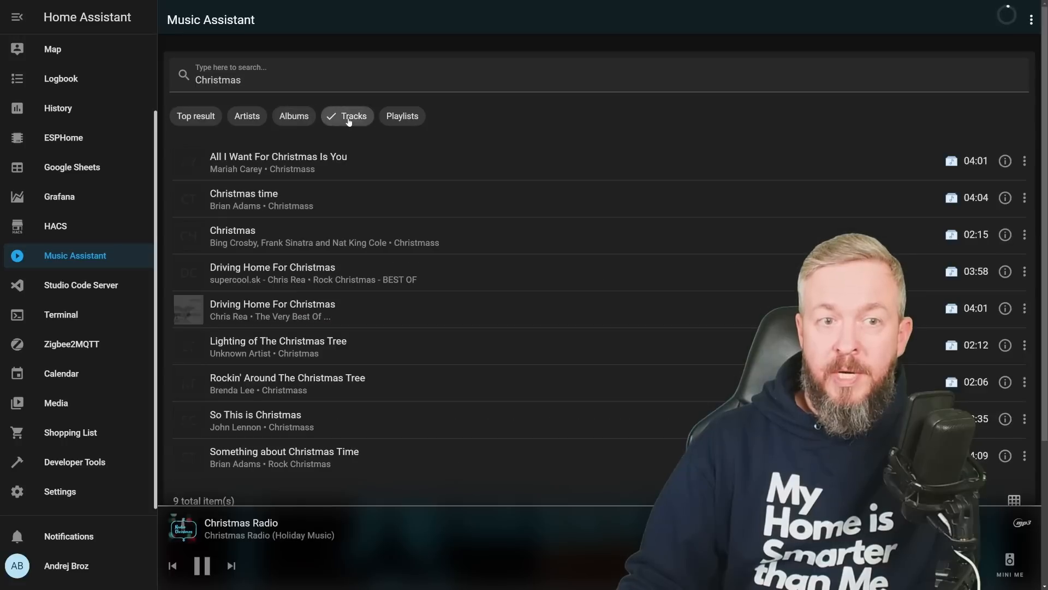
{"action": "left_click", "coordinate": [1006, 16]}
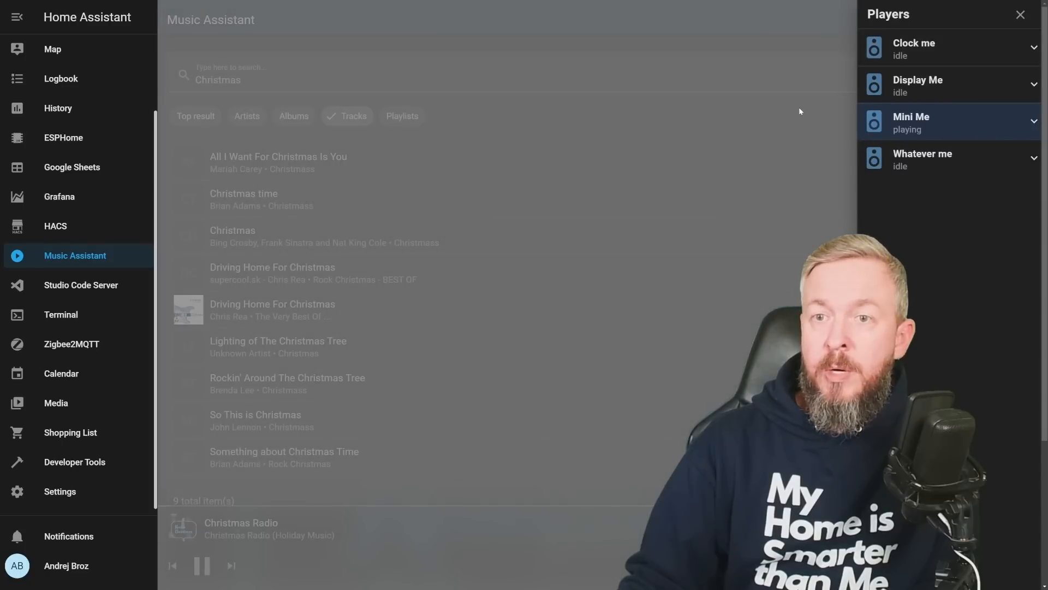
View the Mini Me queue with Christmas Radio next, then return to the Christmas results.
{"action": "left_click", "coordinate": [798, 107]}
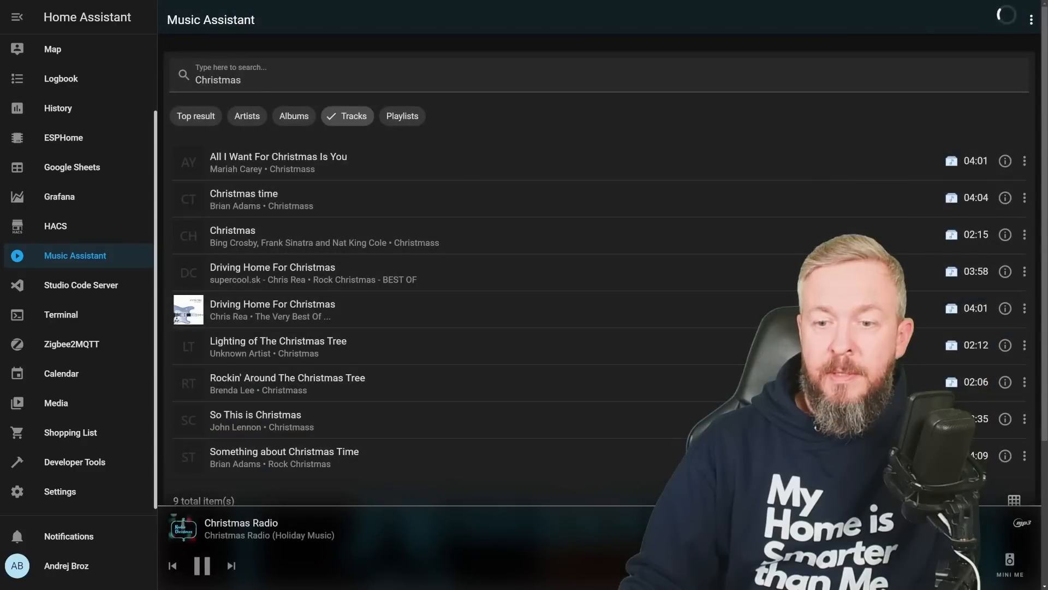
{"action": "left_click", "coordinate": [947, 563]}
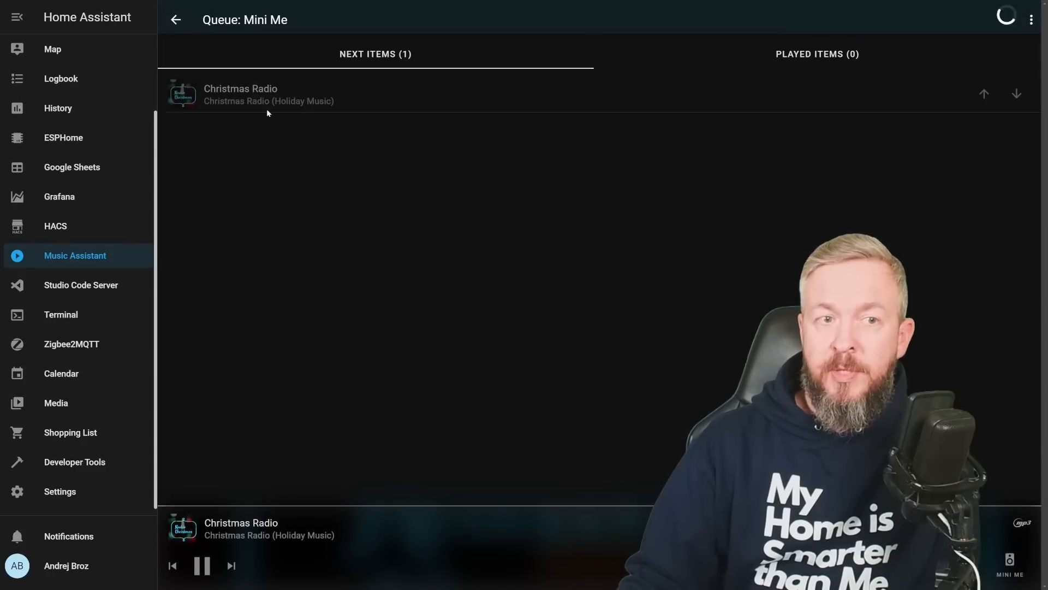
{"action": "left_click", "coordinate": [177, 21]}
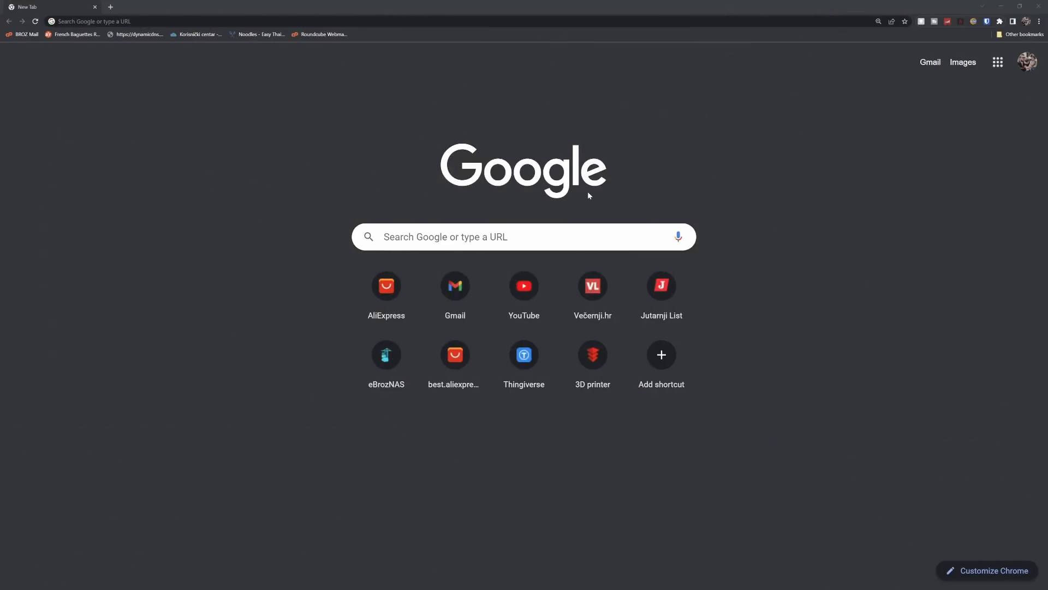
Load music.youtube.com in the current Chrome tab.
{"action": "left_click", "coordinate": [450, 19]}
{"action": "type", "text": "mus"}
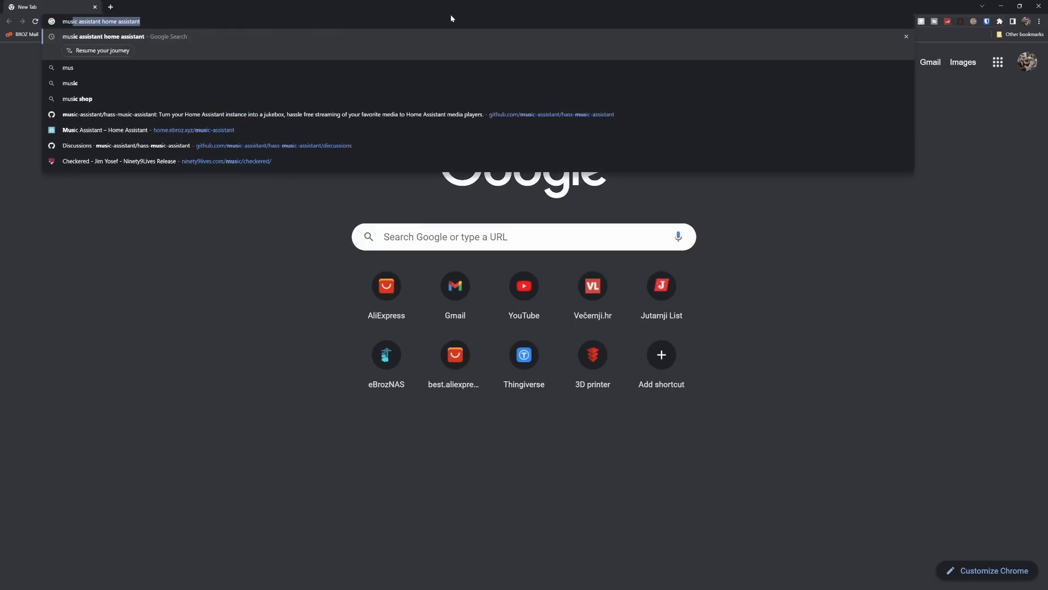
{"action": "type", "text": "ic.you"}
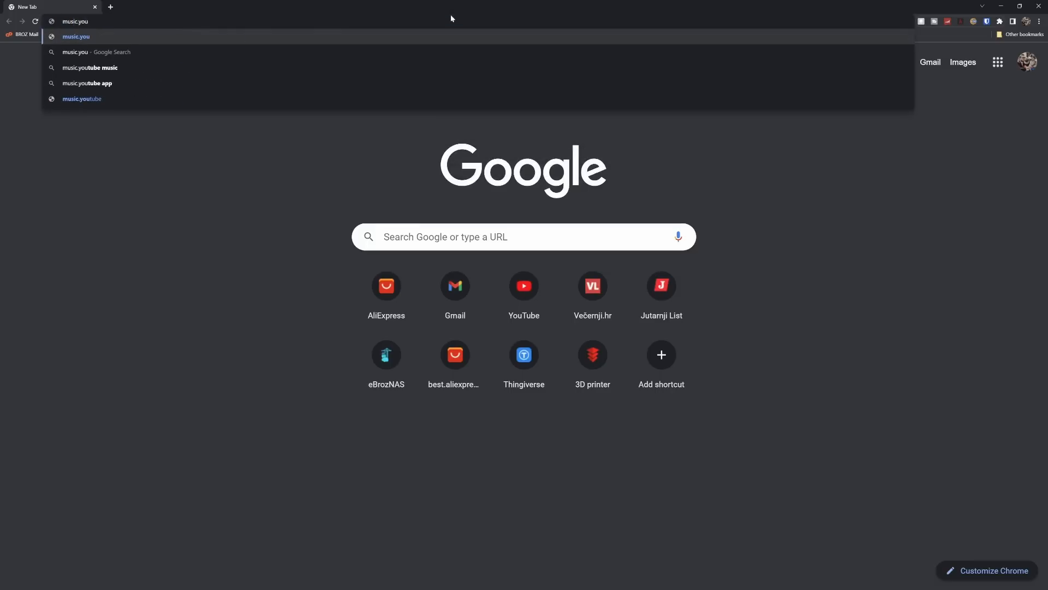
{"action": "type", "text": "tube."}
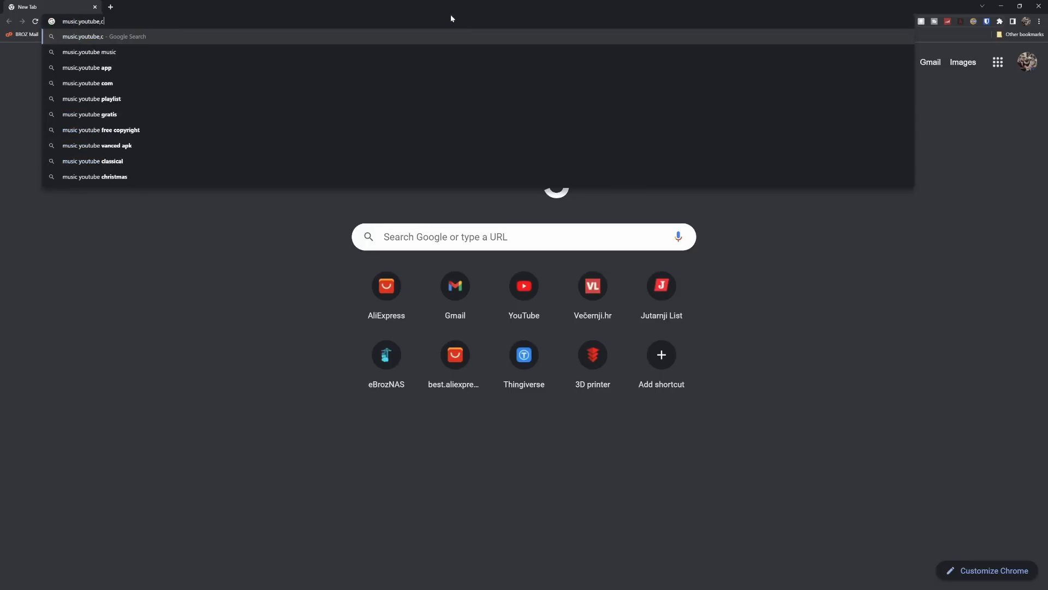
{"action": "type", "text": "com"}
{"action": "key", "text": "Return"}
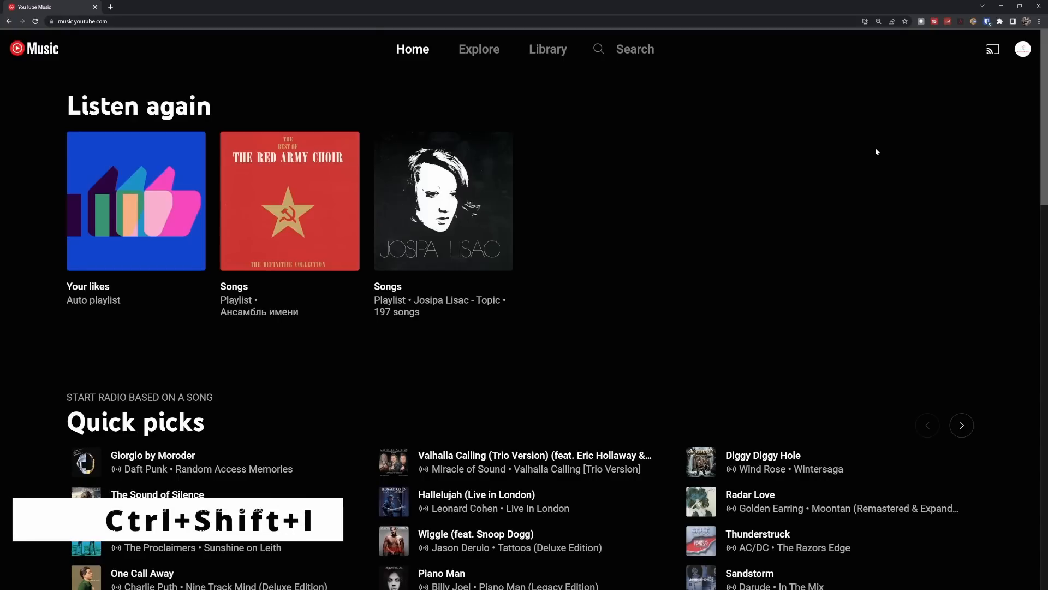
In DevTools Network, filter for 'browse' and select the browse request's cookie header.
{"action": "key", "text": "ctrl+shift+i"}
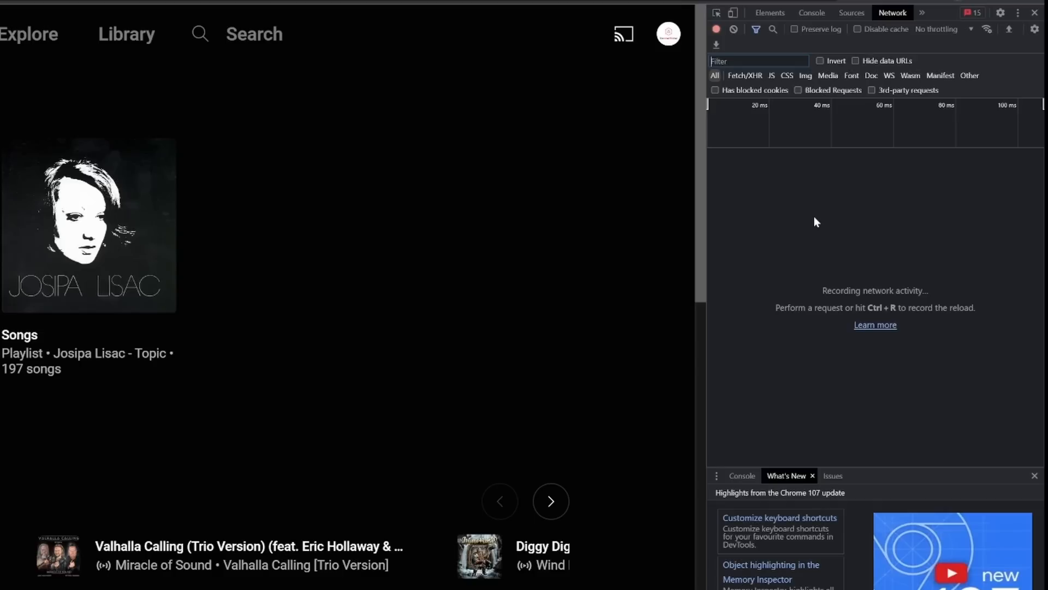
{"action": "left_click", "coordinate": [38, 43]}
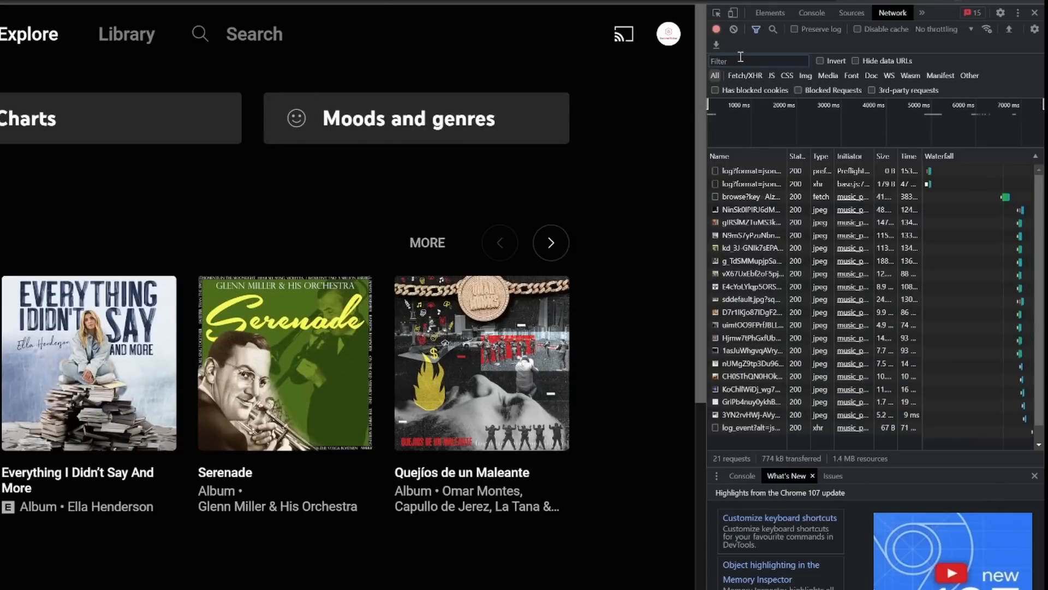
{"action": "type", "text": "brows"}
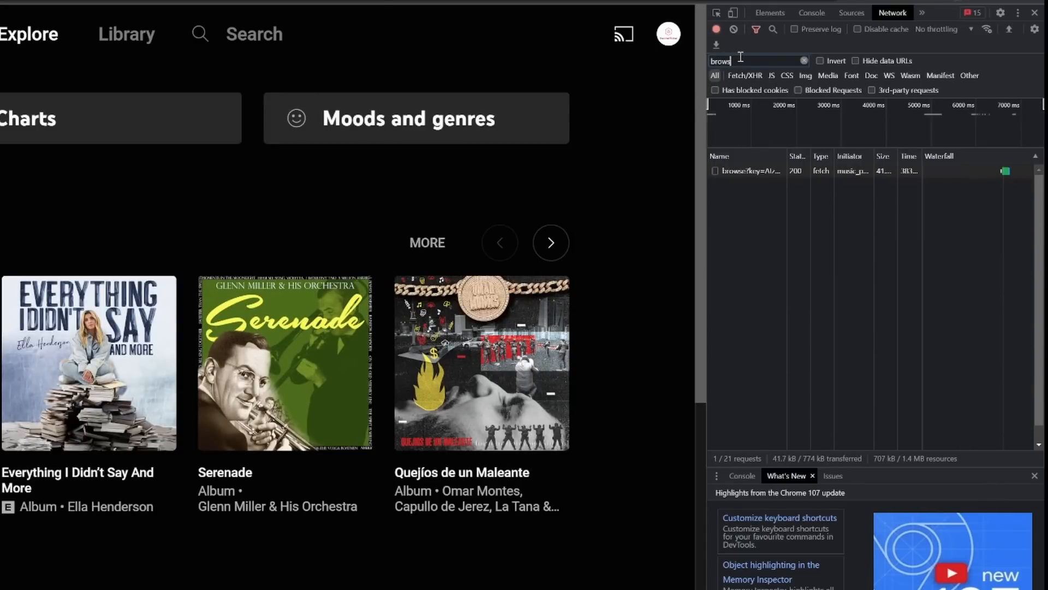
{"action": "type", "text": "e"}
{"action": "left_click", "coordinate": [759, 172]}
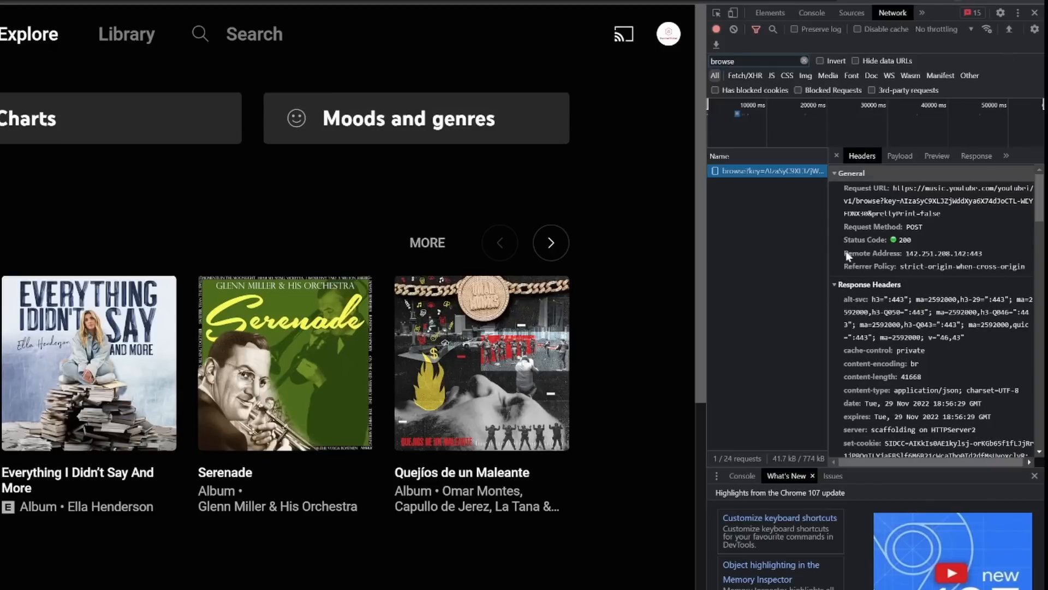
{"action": "scroll", "coordinate": [929, 273], "scroll_direction": "down", "scroll_amount": 5}
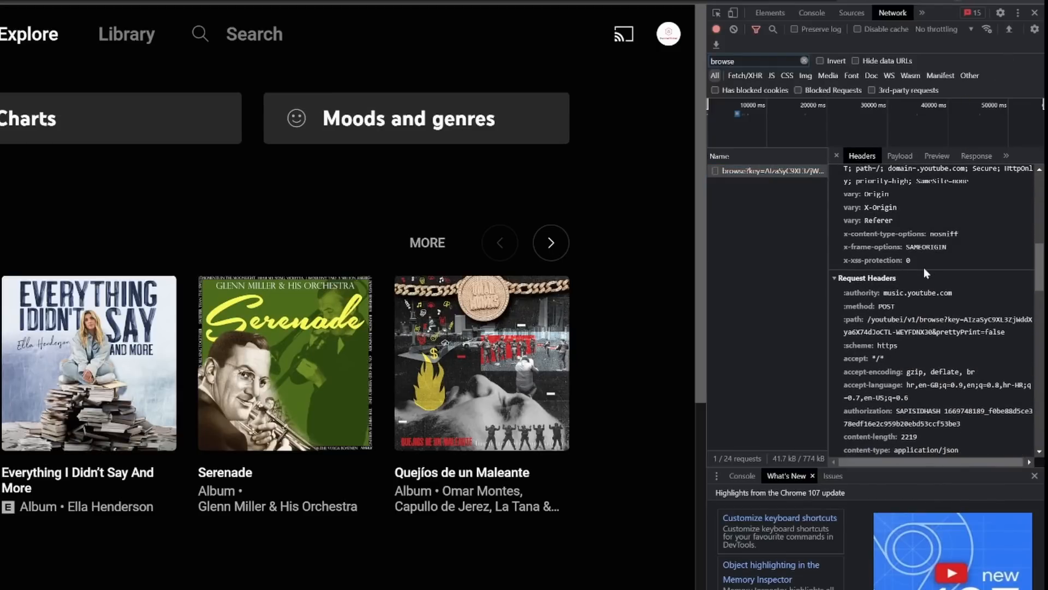
{"action": "scroll", "coordinate": [925, 273], "scroll_direction": "down", "scroll_amount": 2}
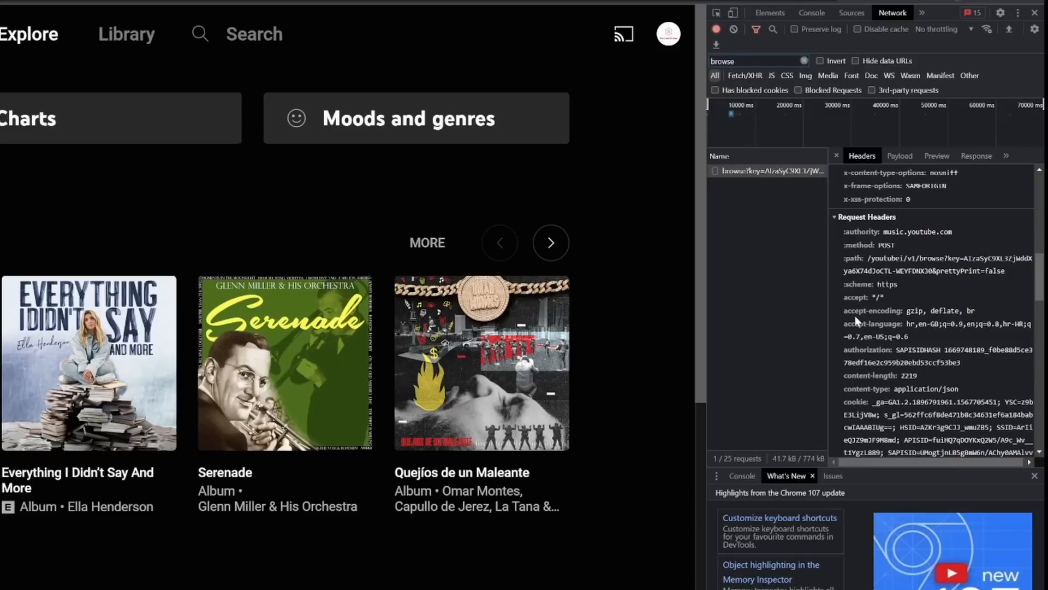
{"action": "scroll", "coordinate": [856, 376], "scroll_direction": "down", "scroll_amount": 2}
{"action": "left_click", "coordinate": [853, 348]}
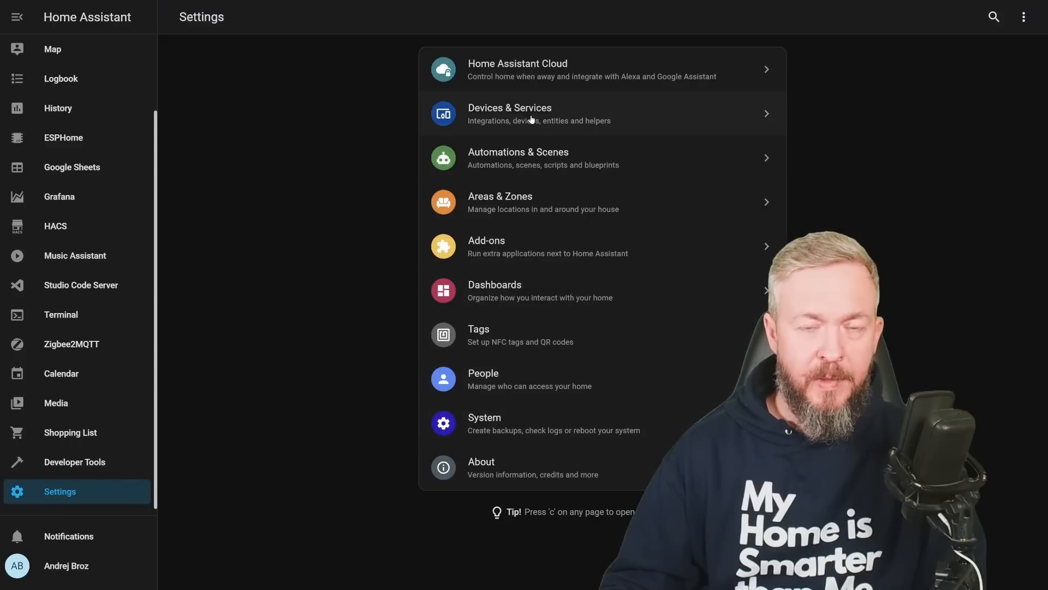
Tick Enable Youtube Music provider in Music Assistant's options, enter the account username and cookie, and save.
{"action": "left_click", "coordinate": [584, 235]}
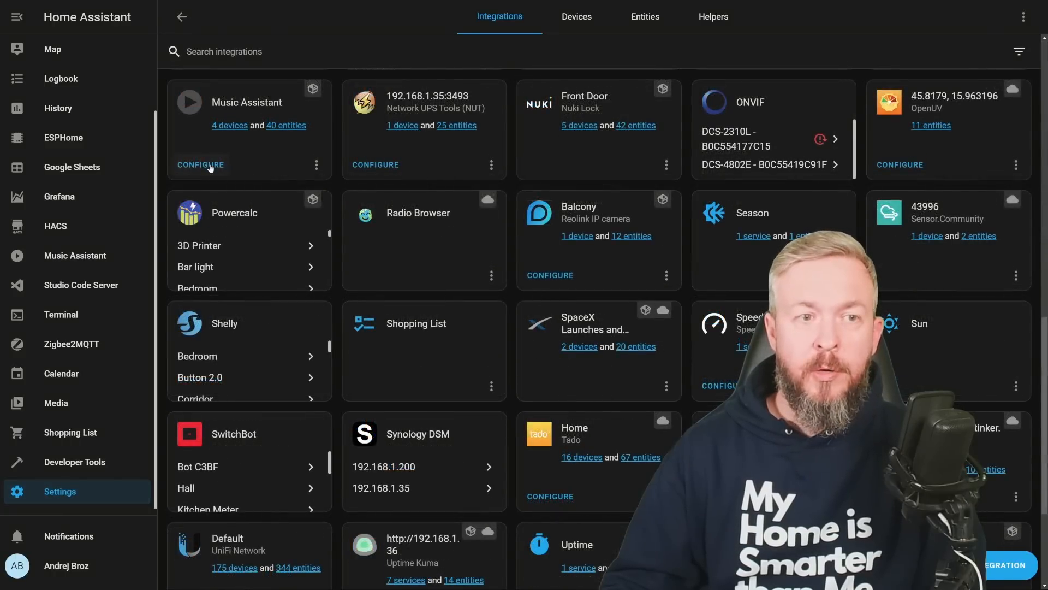
{"action": "left_click", "coordinate": [210, 165]}
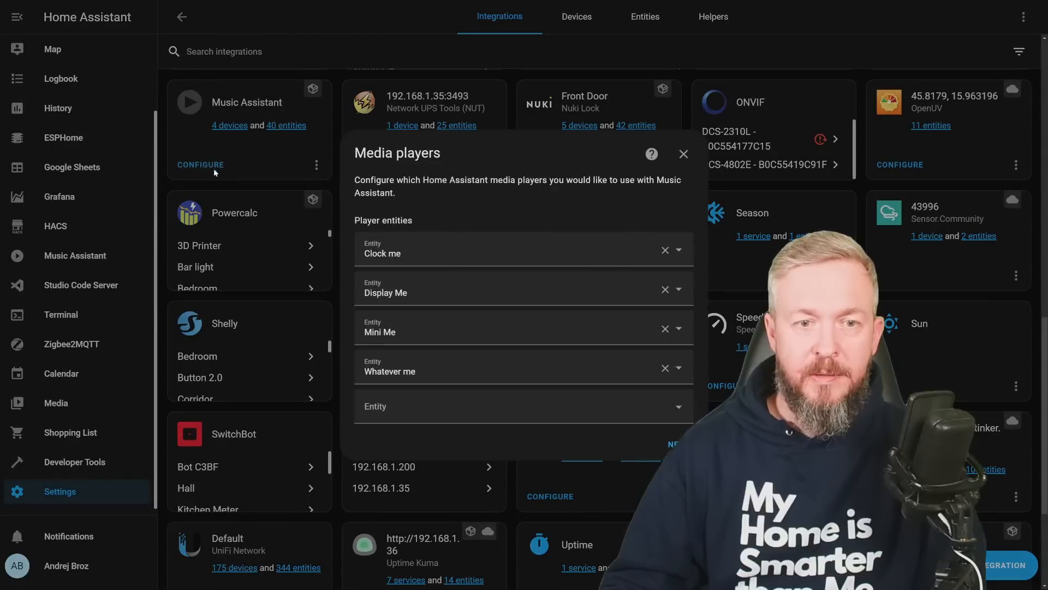
{"action": "left_click", "coordinate": [673, 444]}
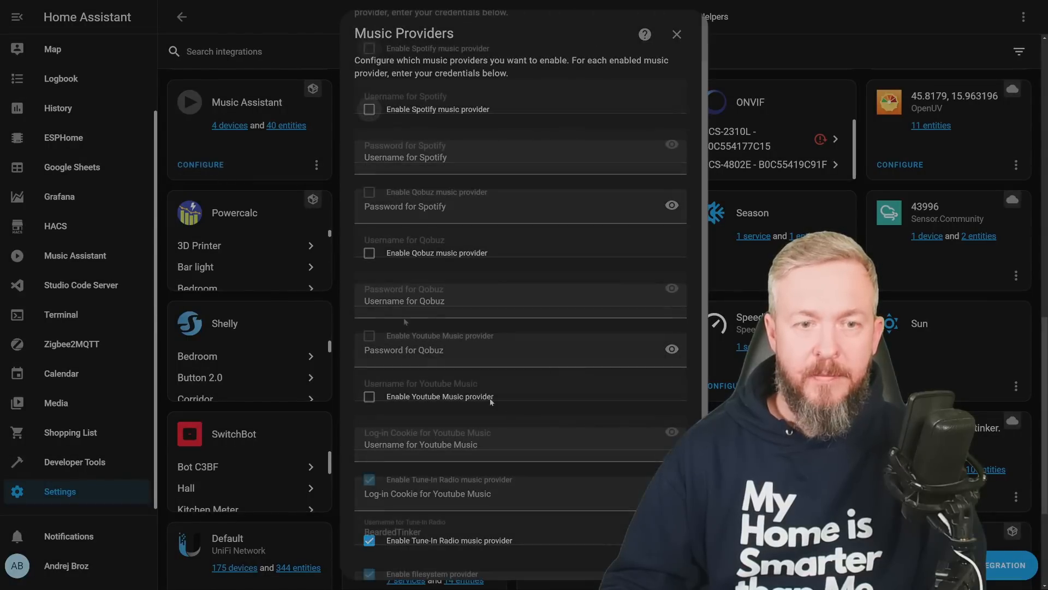
{"action": "scroll", "coordinate": [464, 393], "scroll_direction": "down", "scroll_amount": 1}
{"action": "left_click", "coordinate": [437, 341]}
{"action": "left_click", "coordinate": [475, 379]}
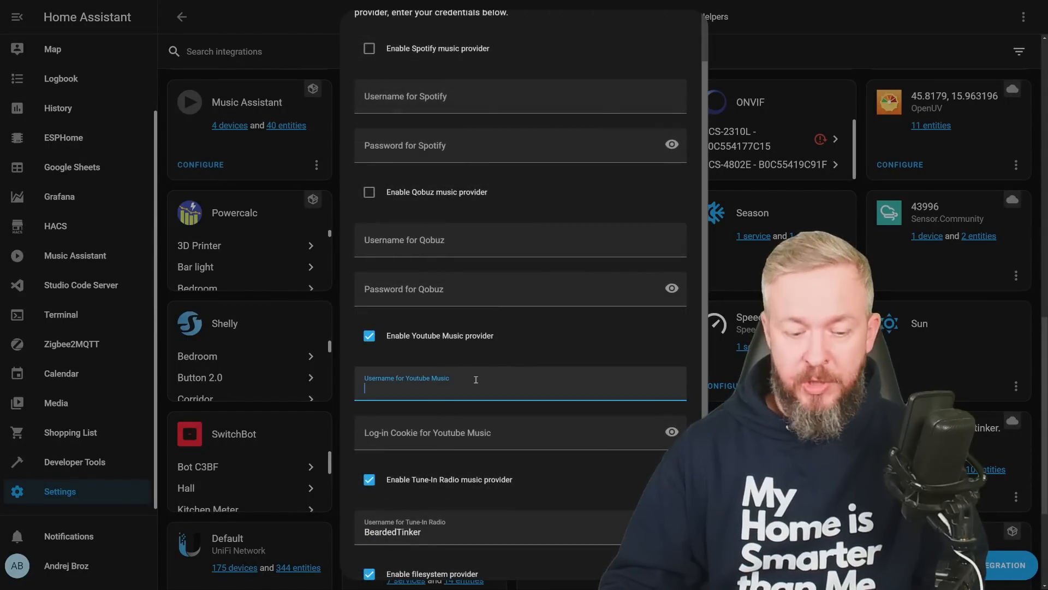
{"action": "type", "text": "andrej.b"}
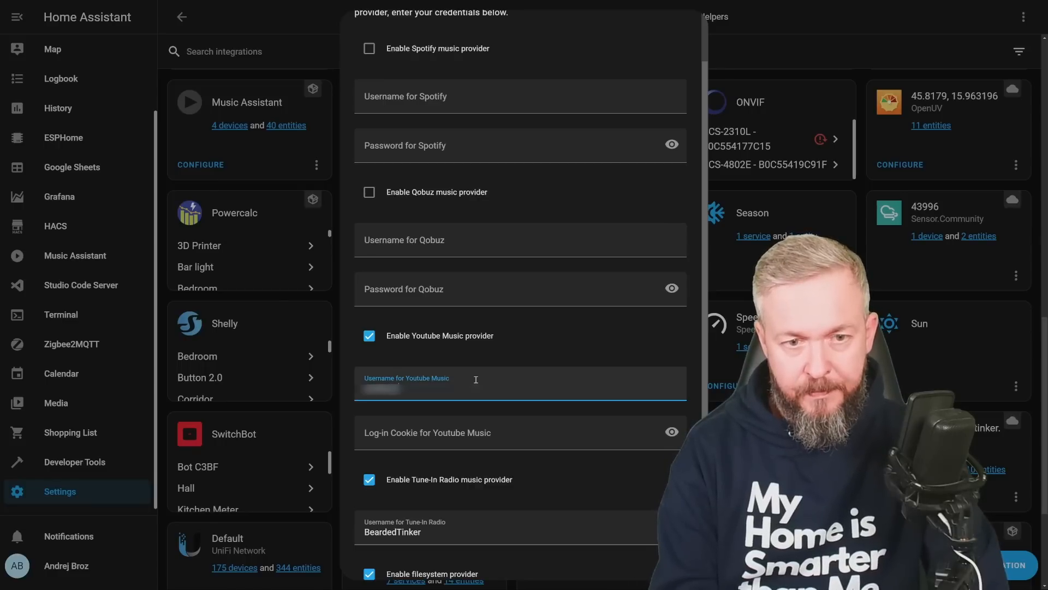
{"action": "type", "text": "••"}
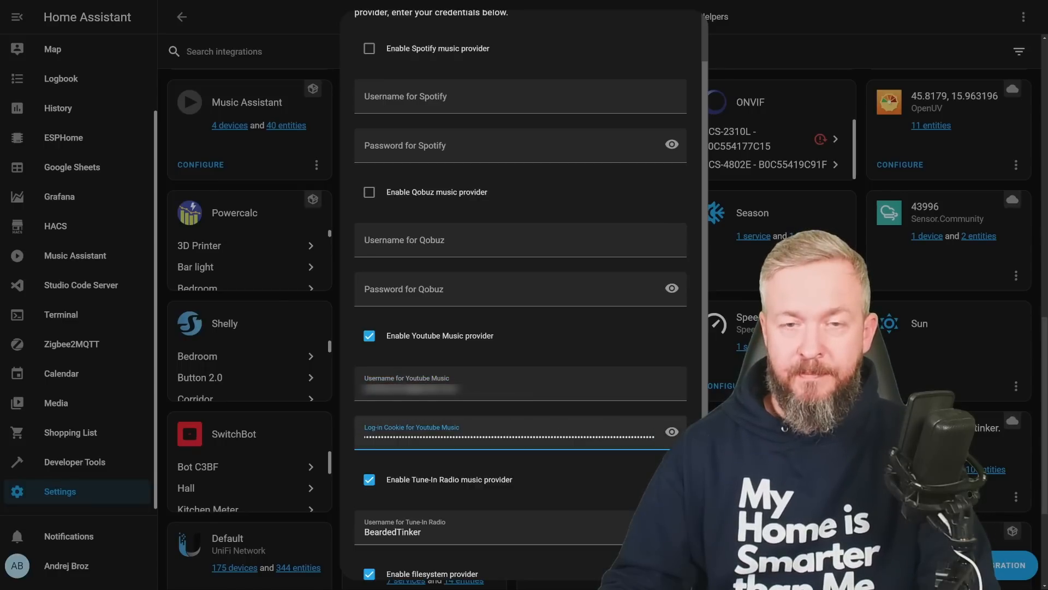
{"action": "scroll", "coordinate": [520, 295], "scroll_direction": "down", "scroll_amount": 2}
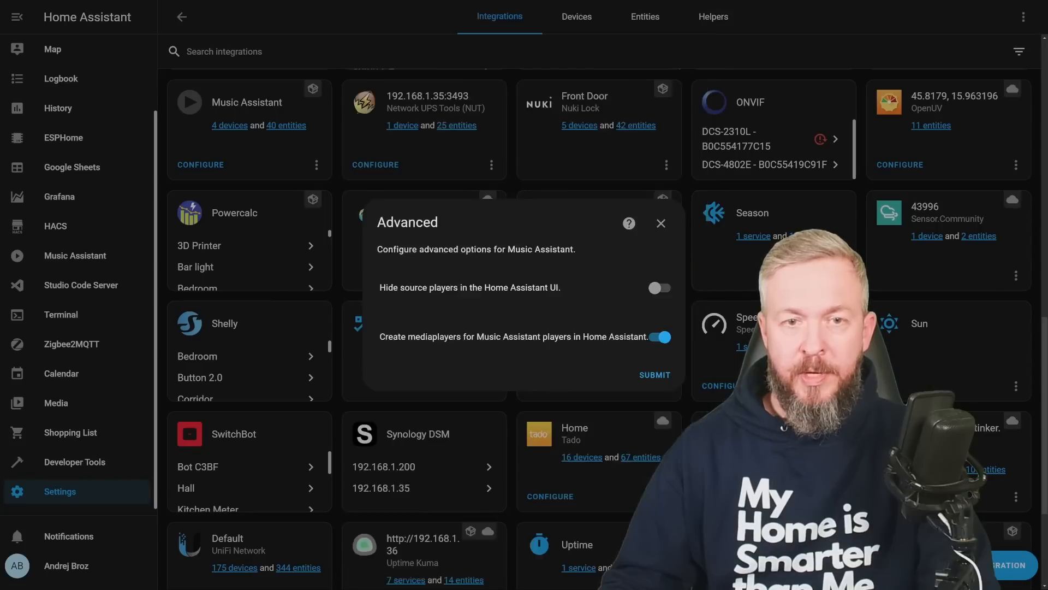
{"action": "left_click", "coordinate": [660, 377]}
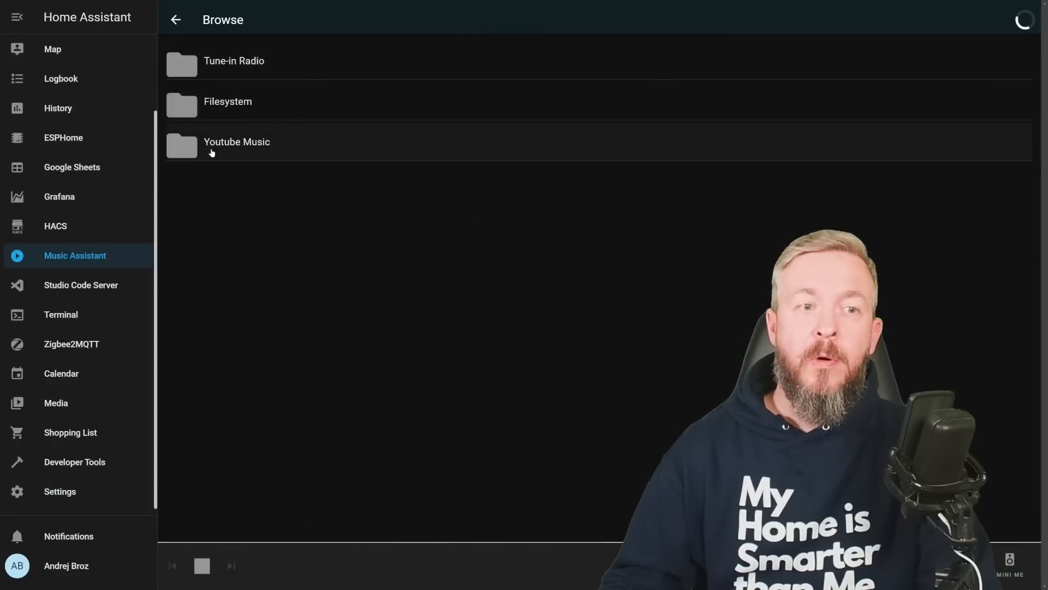
{"action": "left_click", "coordinate": [212, 152]}
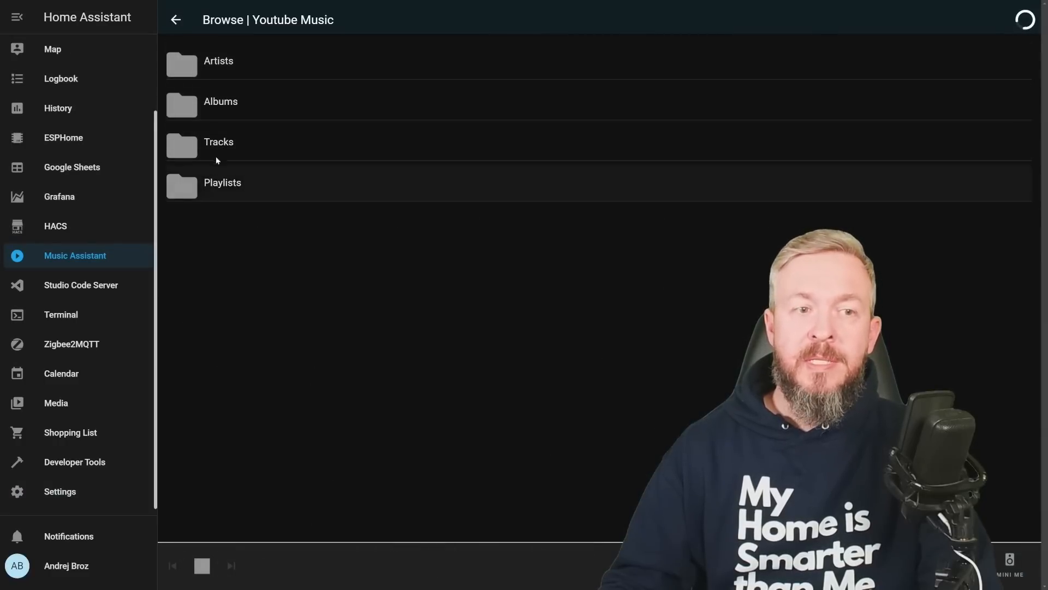
Open Youtube Music's Playlists folder, showing seven playlists including Your Likes and Old songs.
{"action": "left_click", "coordinate": [208, 176]}
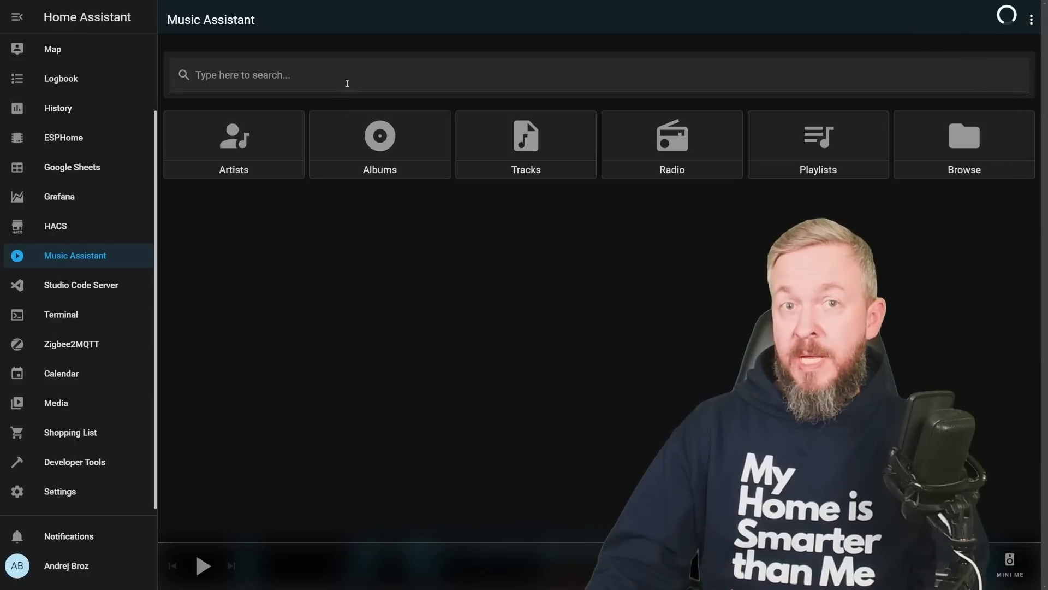
Search 'christmas' and play Top Christmas Hits - Holiday Music Playlist now.
{"action": "left_click", "coordinate": [347, 83]}
{"action": "type", "text": "christmas"}
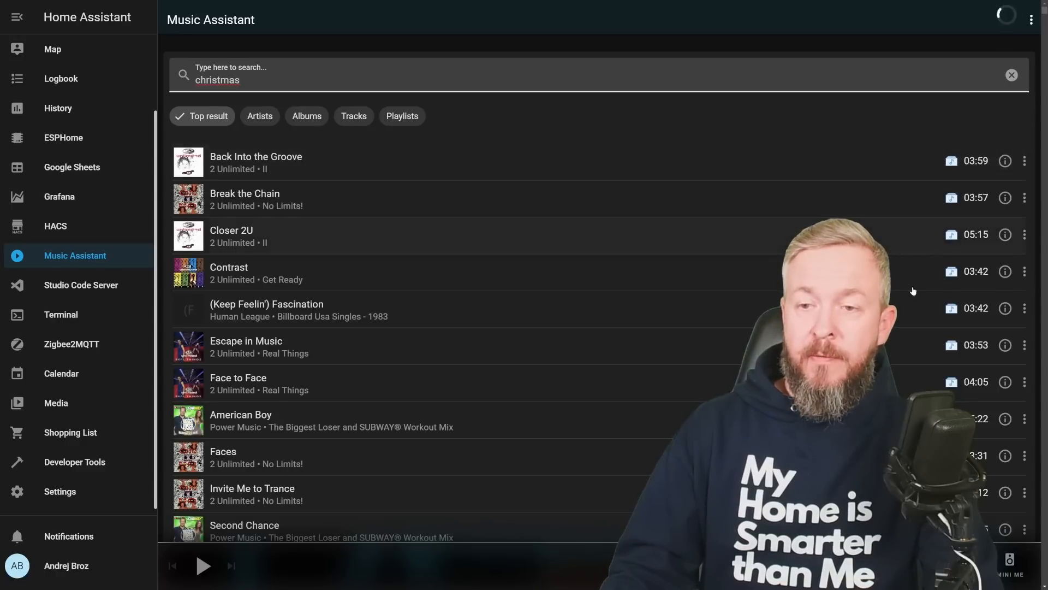
{"action": "scroll", "coordinate": [912, 291], "scroll_direction": "down", "scroll_amount": 20}
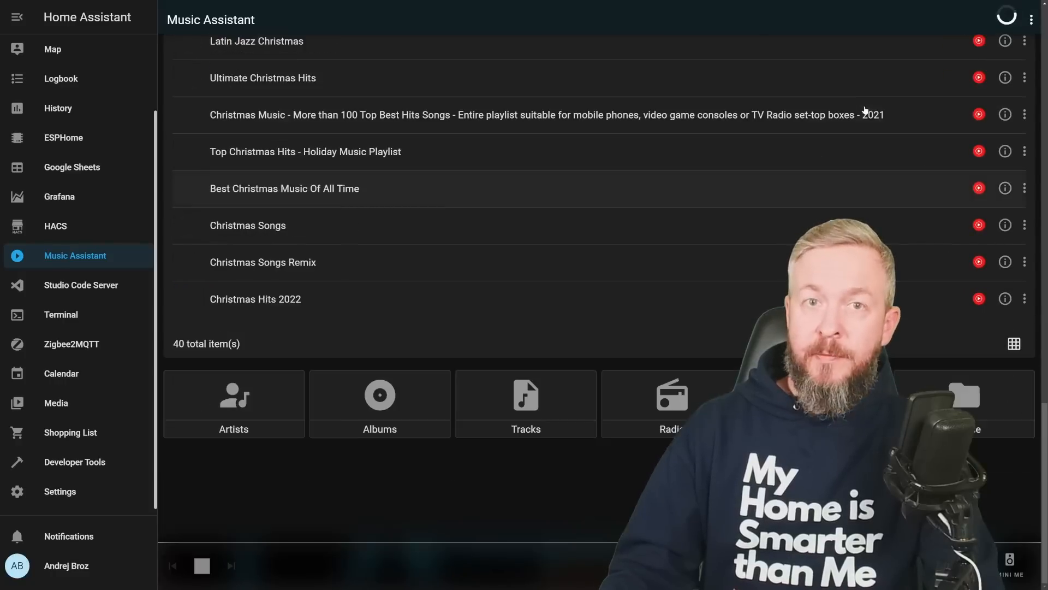
{"action": "left_click", "coordinate": [279, 151]}
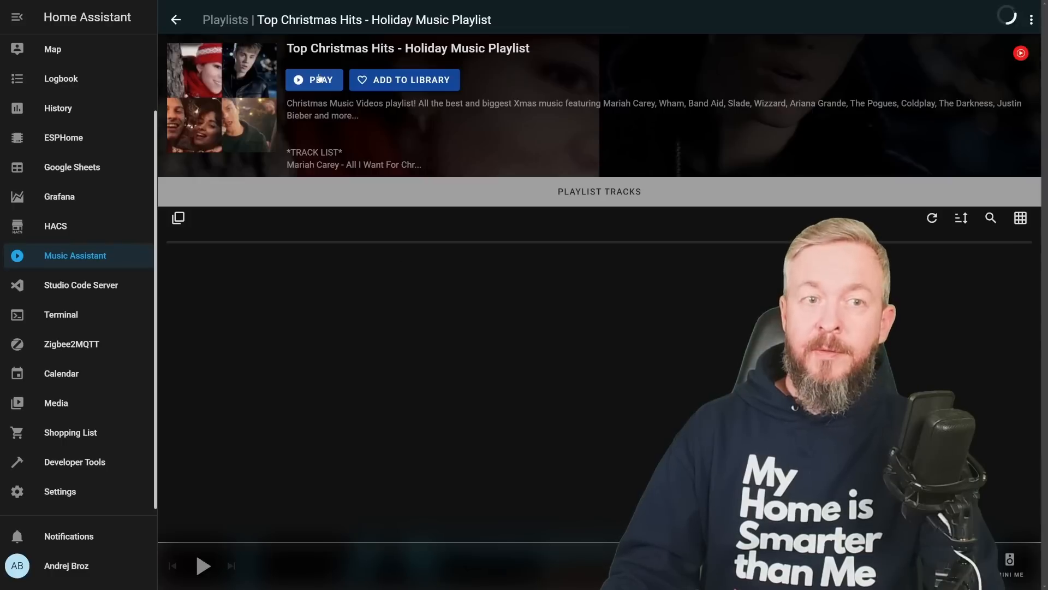
{"action": "left_click", "coordinate": [320, 78]}
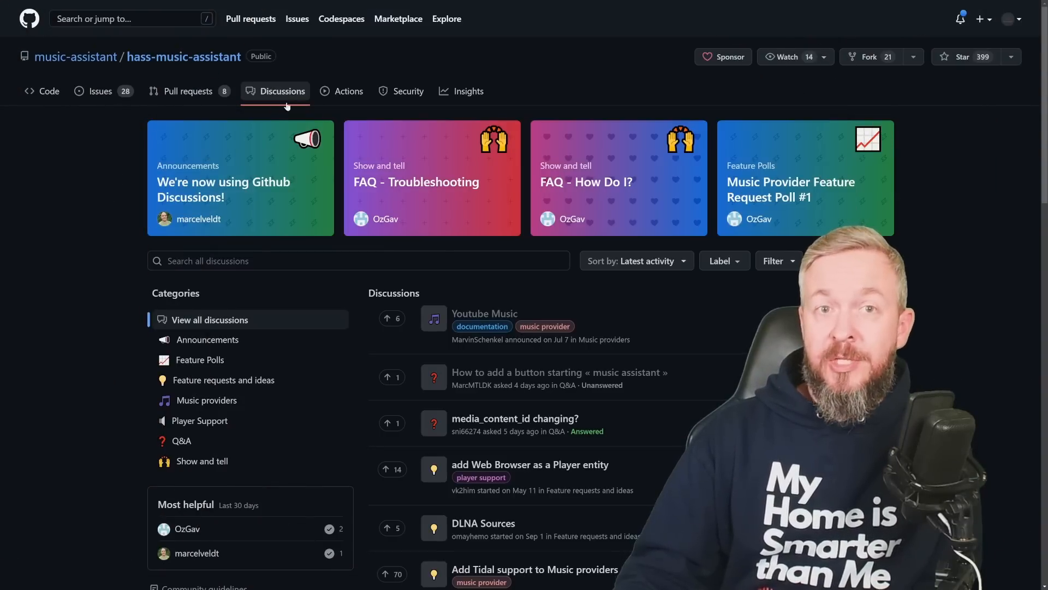
Scroll down the hass-music-assistant repository page to its README introduction.
{"action": "mouse_move", "coordinate": [457, 425]}
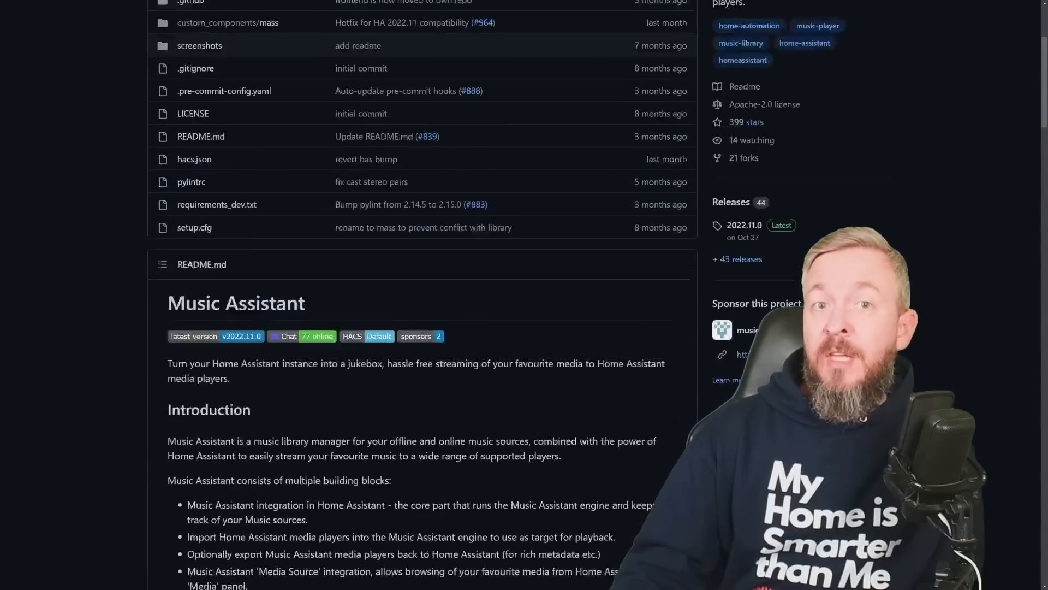
{"action": "scroll", "coordinate": [736, 176], "scroll_direction": "down", "scroll_amount": 2}
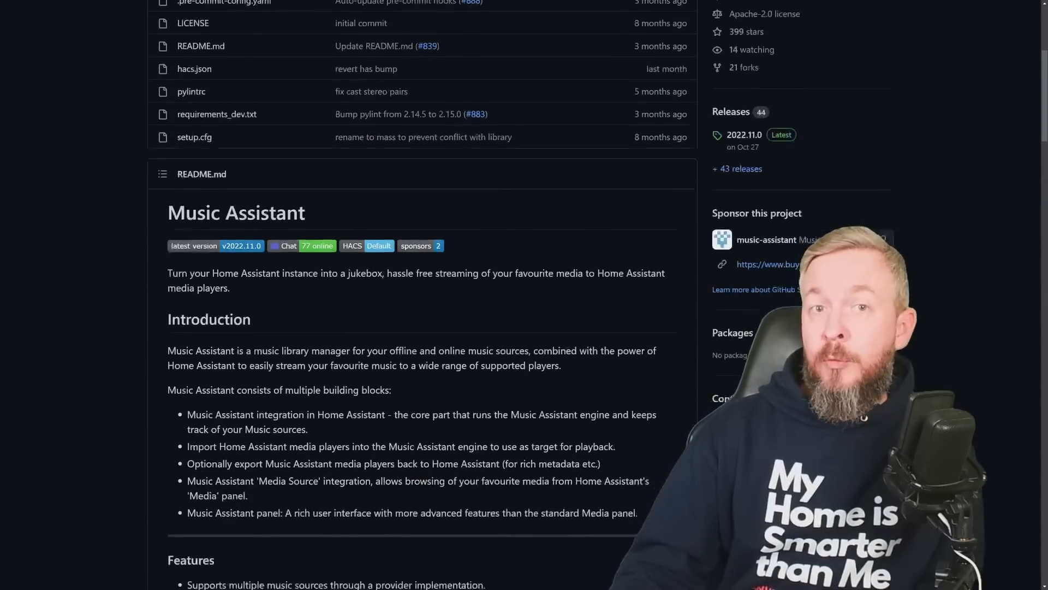